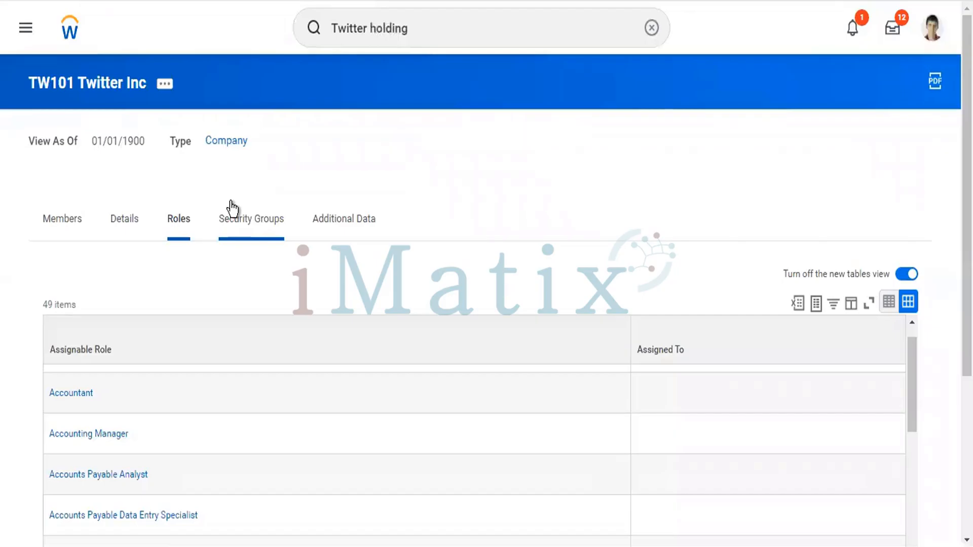
Open the company accounting details of TW101 Twitter Inc for editing and review the available fields
{"action": "left_click", "coordinate": [165, 88]}
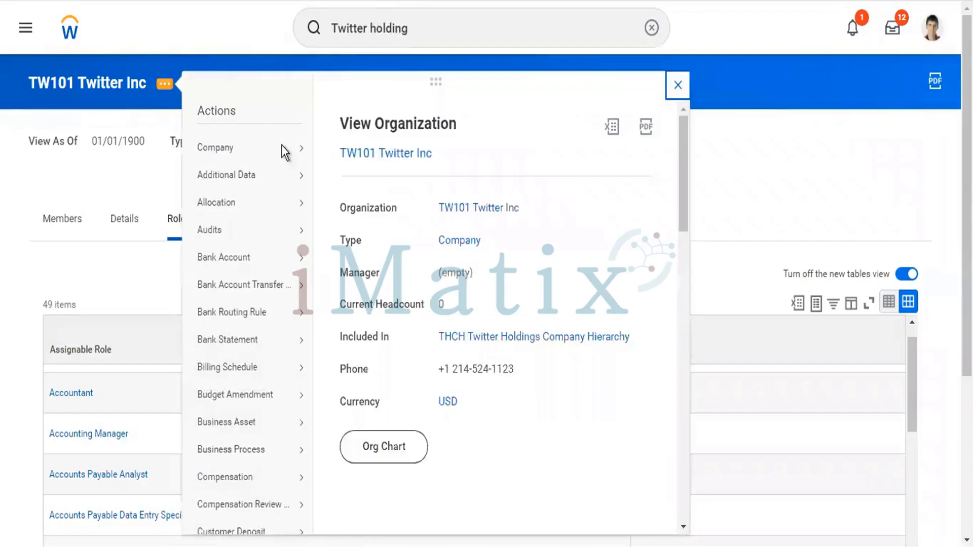
{"action": "mouse_move", "coordinate": [299, 152]}
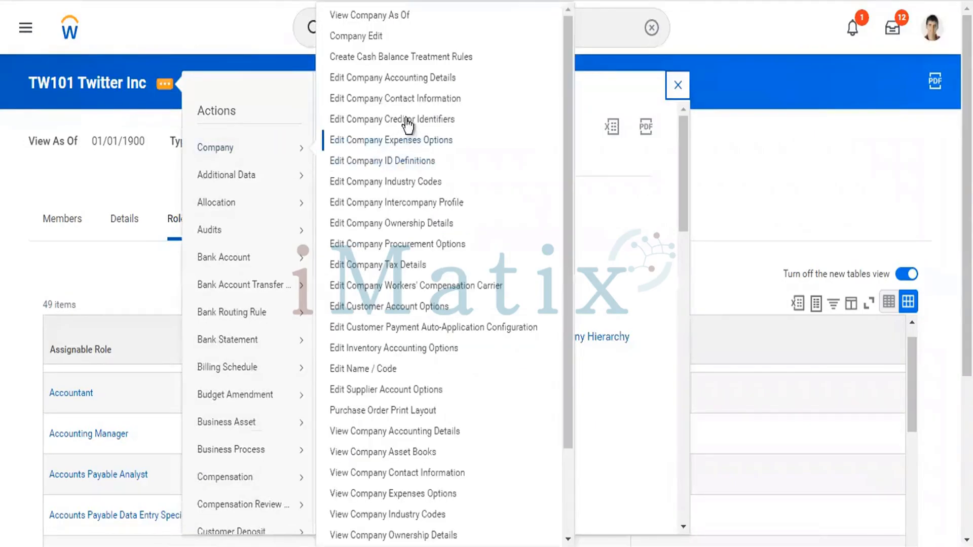
{"action": "left_click", "coordinate": [404, 80]}
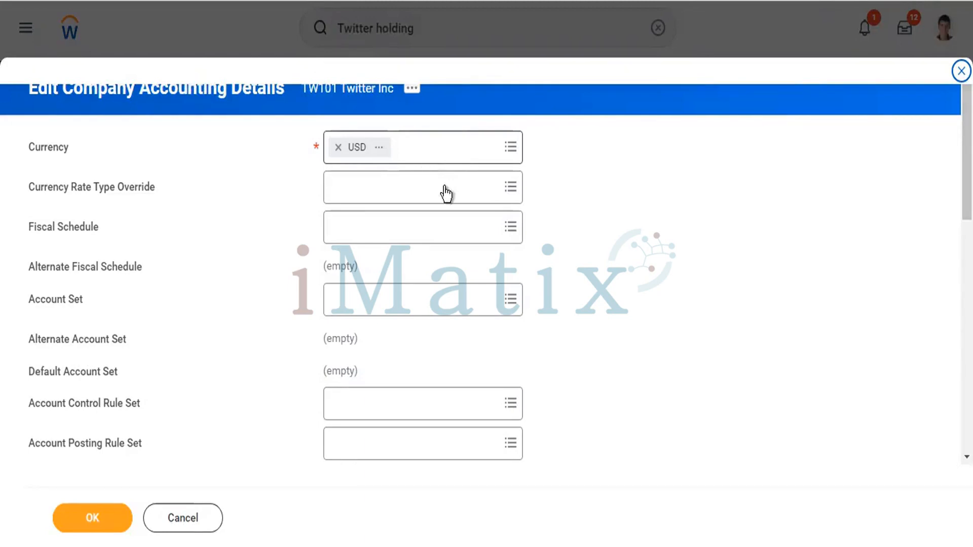
{"action": "scroll", "coordinate": [519, 282], "scroll_direction": "down", "scroll_amount": 6}
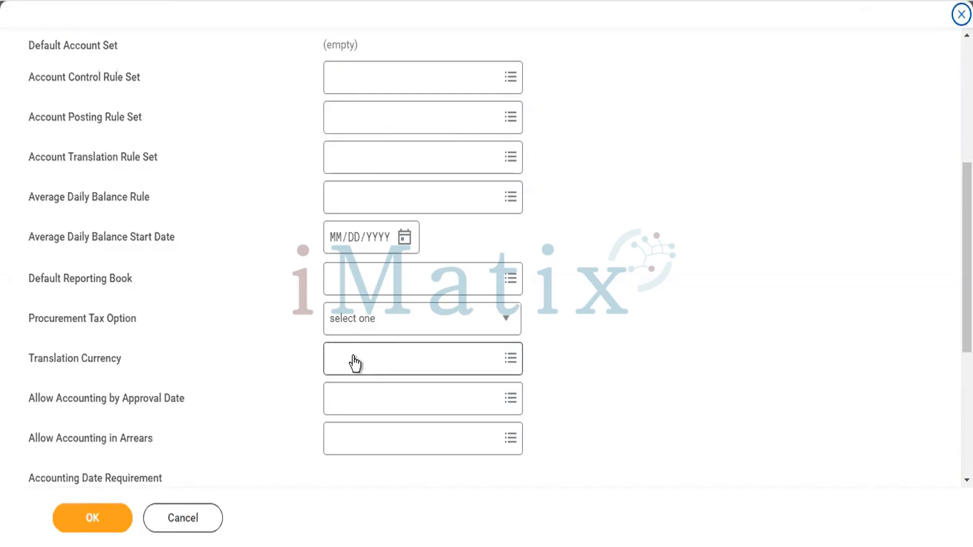
{"action": "scroll", "coordinate": [354, 363], "scroll_direction": "up", "scroll_amount": 5}
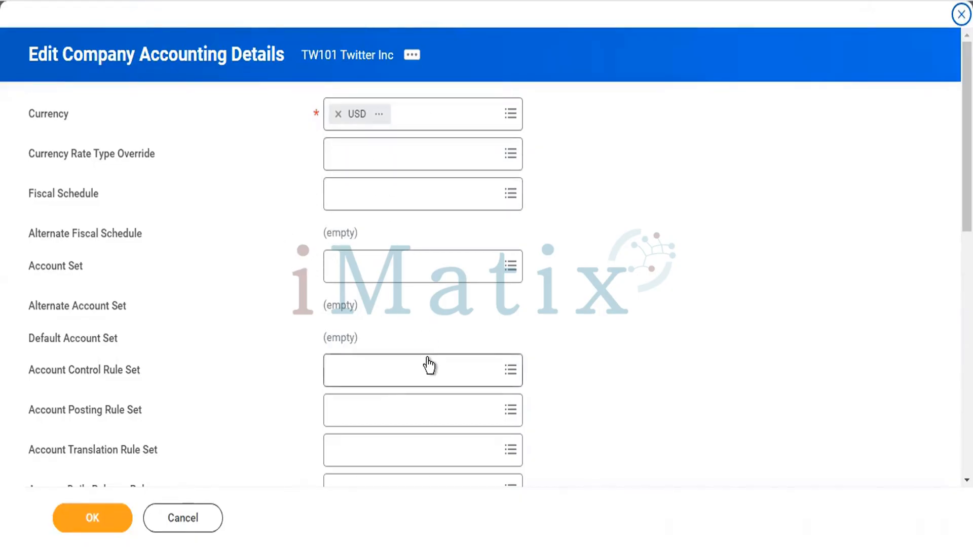
Add EUR, GBP, INR, JPY and HKD from the preferred currencies as the company's translation currencies
{"action": "scroll", "coordinate": [429, 364], "scroll_direction": "down", "scroll_amount": 5}
{"action": "left_click", "coordinate": [387, 404]}
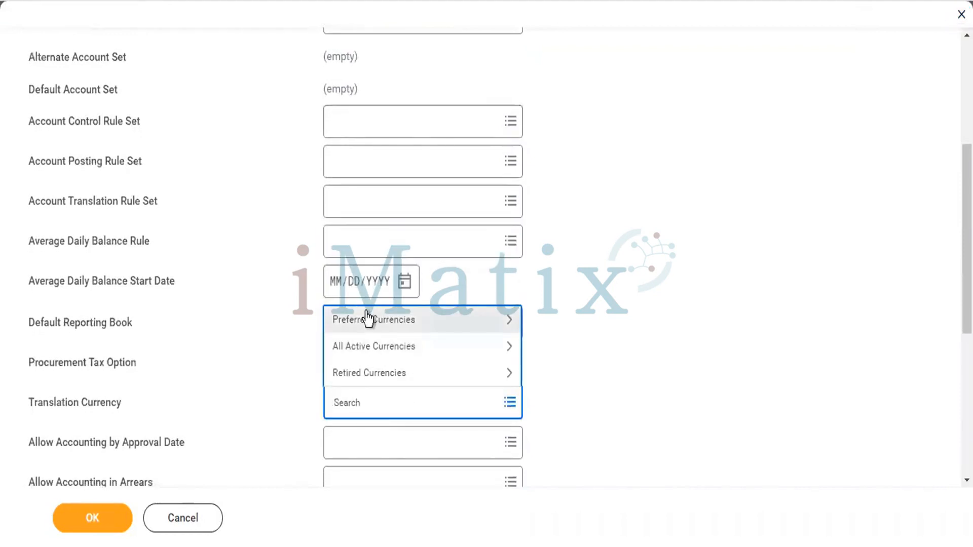
{"action": "left_click", "coordinate": [366, 312]}
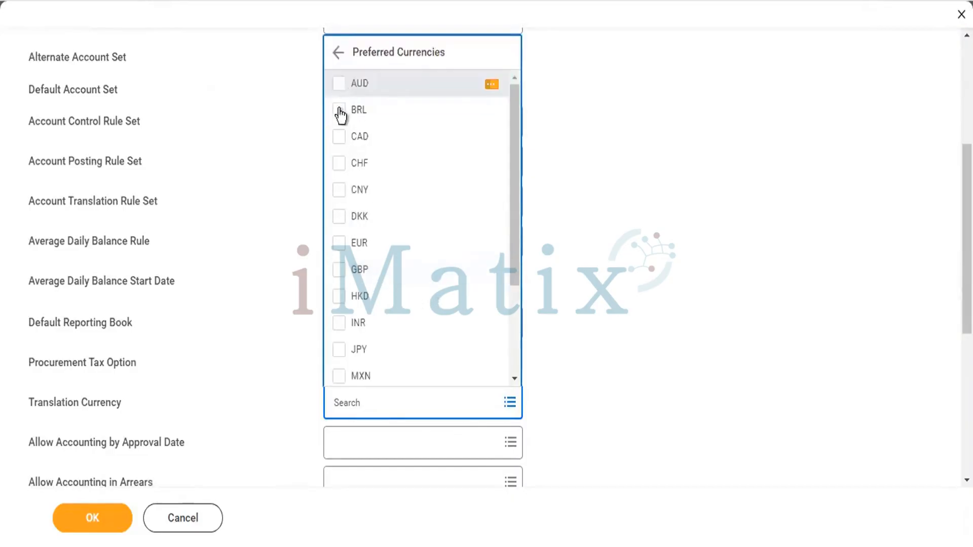
{"action": "left_click", "coordinate": [341, 250]}
{"action": "left_click", "coordinate": [339, 274]}
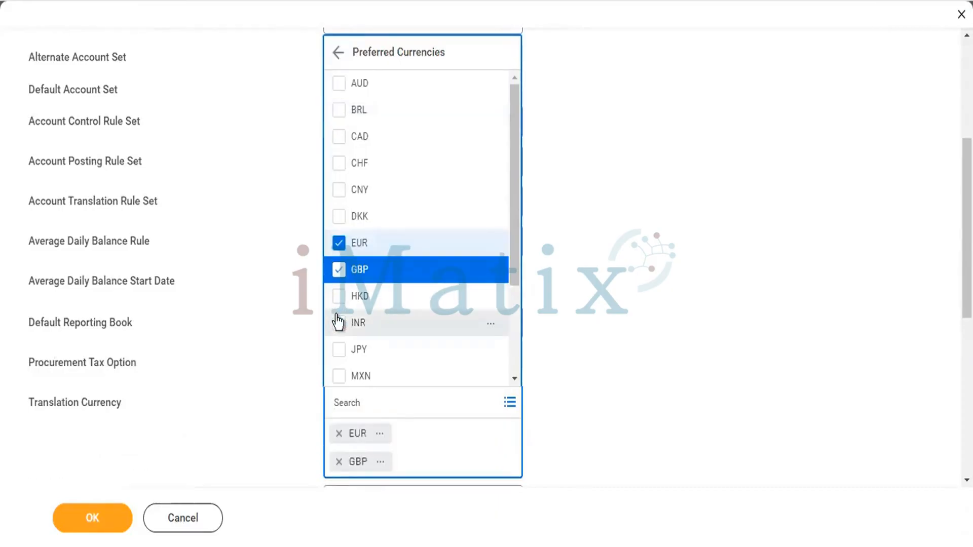
{"action": "left_click", "coordinate": [338, 322]}
{"action": "left_click", "coordinate": [337, 349]}
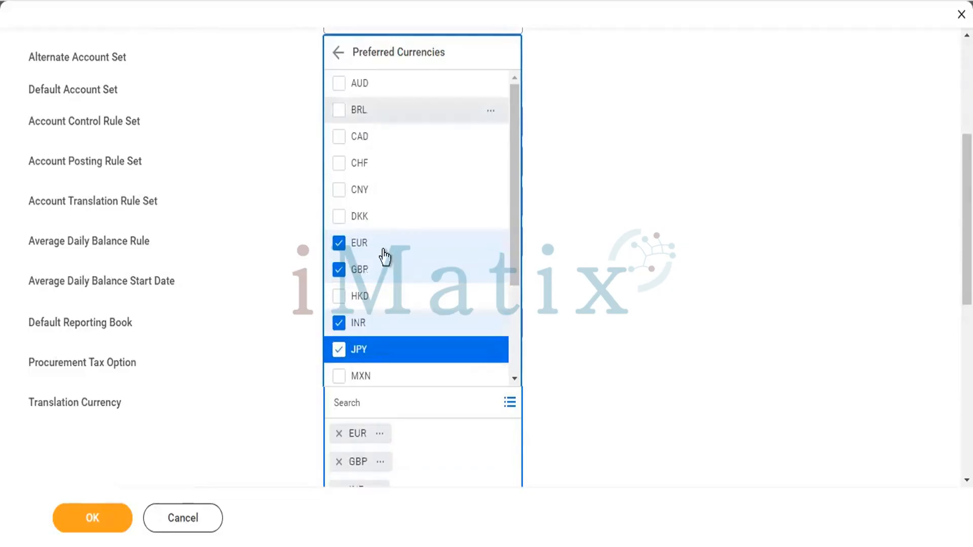
{"action": "left_click", "coordinate": [339, 296]}
{"action": "left_click", "coordinate": [667, 343]}
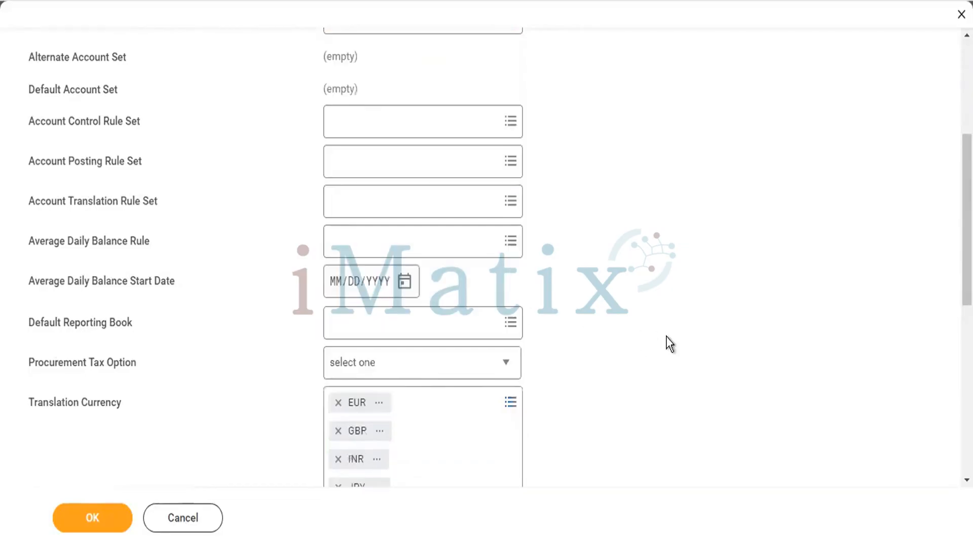
{"action": "scroll", "coordinate": [668, 344], "scroll_direction": "down", "scroll_amount": 2}
{"action": "scroll", "coordinate": [668, 344], "scroll_direction": "down", "scroll_amount": 3}
{"action": "scroll", "coordinate": [669, 343], "scroll_direction": "up", "scroll_amount": 5}
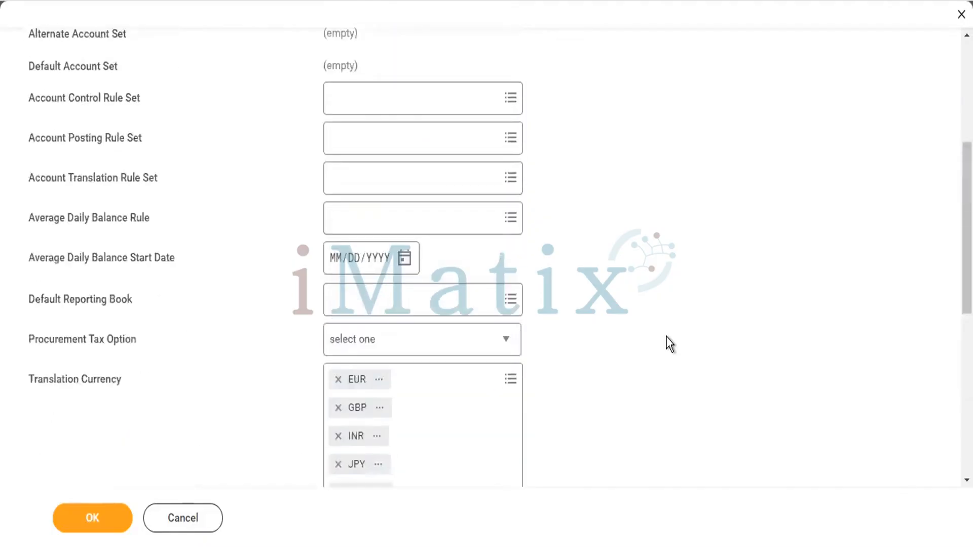
{"action": "scroll", "coordinate": [669, 344], "scroll_direction": "up", "scroll_amount": 4}
{"action": "left_click", "coordinate": [441, 126]}
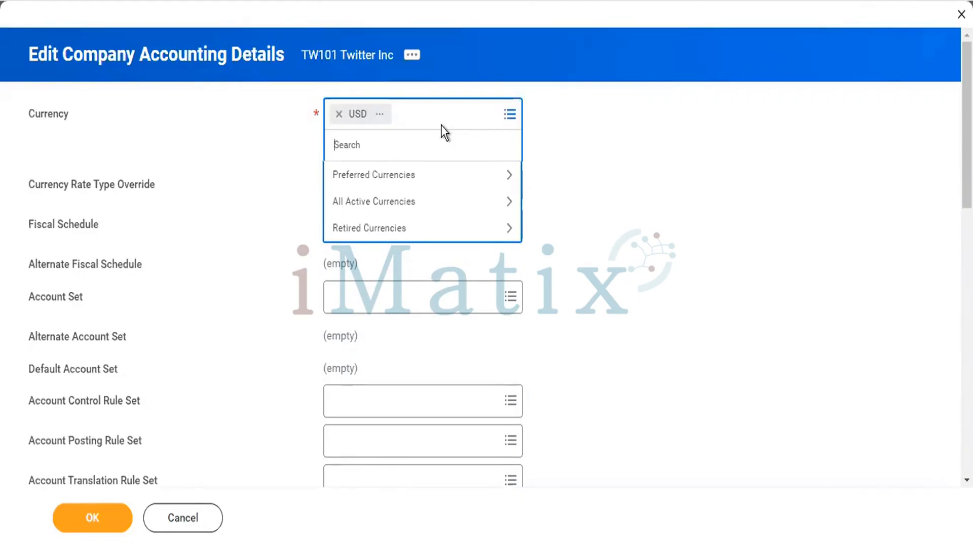
{"action": "scroll", "coordinate": [776, 380], "scroll_direction": "down", "scroll_amount": 5}
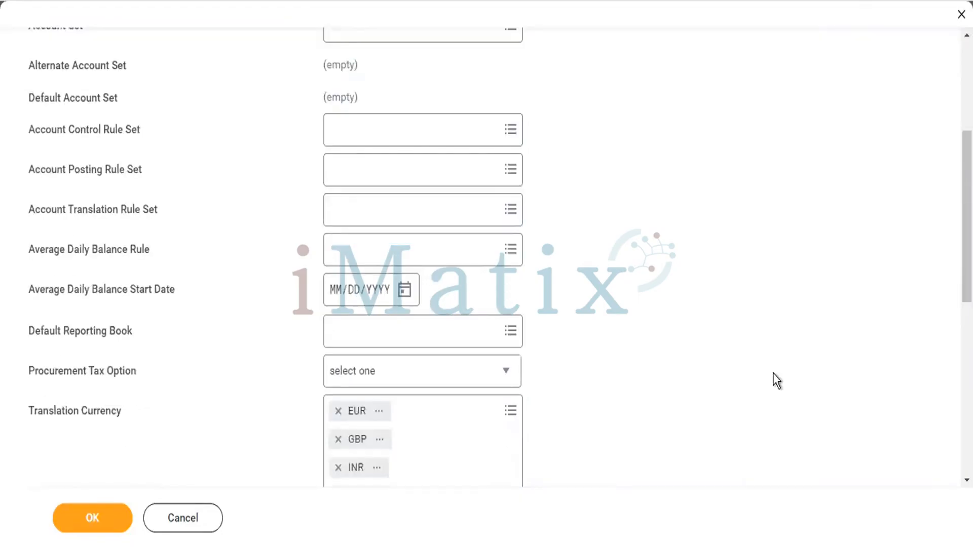
Set the company's fiscal schedule to Standard Corporate Schedule
{"action": "scroll", "coordinate": [774, 373], "scroll_direction": "up", "scroll_amount": 5}
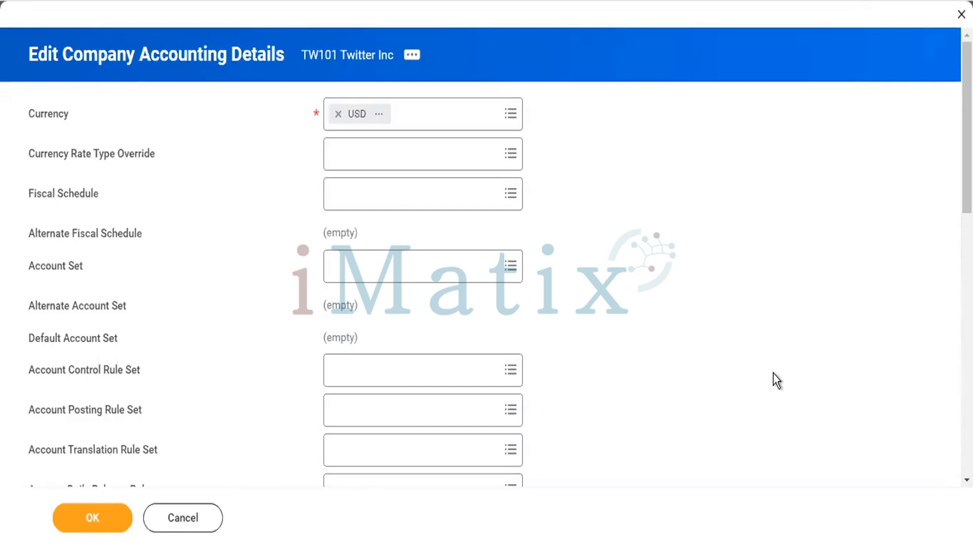
{"action": "left_click", "coordinate": [430, 202]}
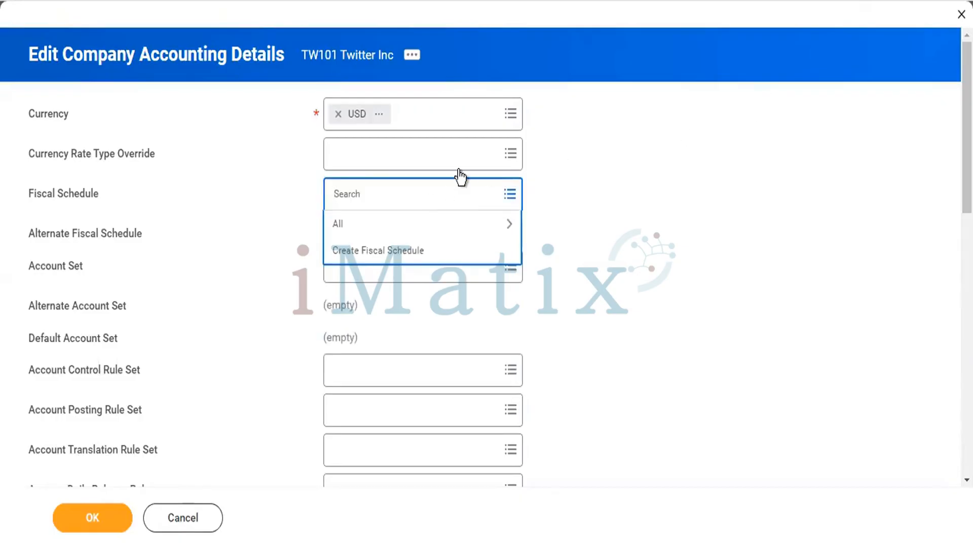
{"action": "left_click", "coordinate": [417, 224]}
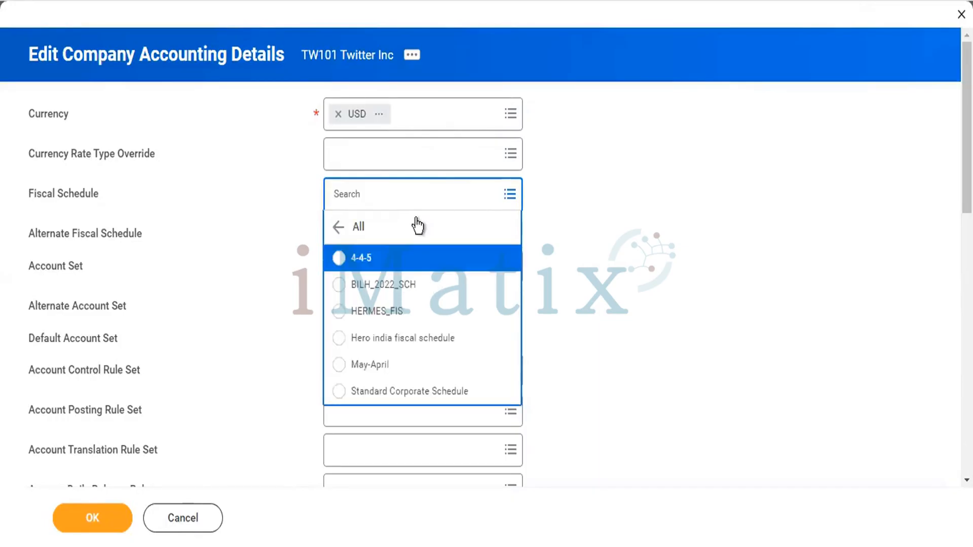
{"action": "left_click", "coordinate": [428, 393]}
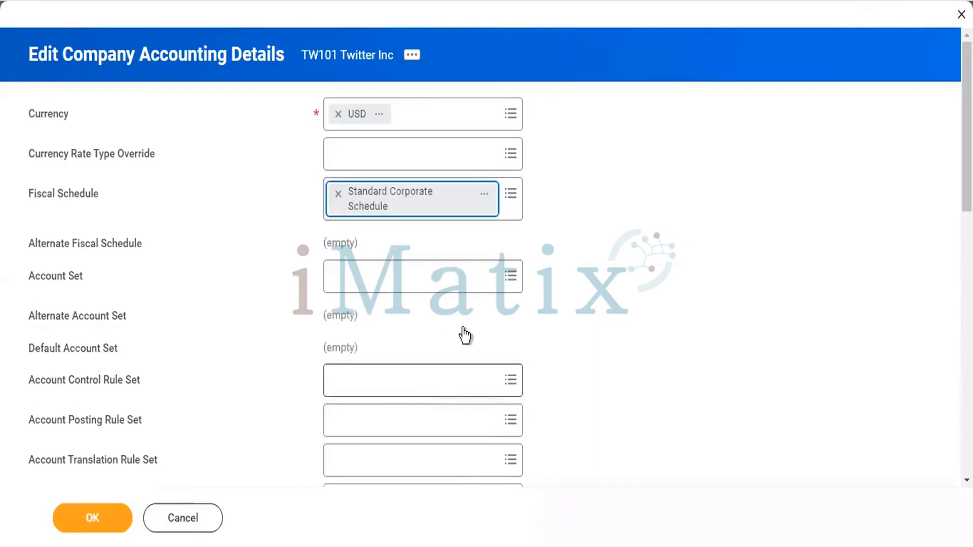
Open the Standard Corporate Schedule's details in a new tab and decline to restore the last session
{"action": "left_click", "coordinate": [489, 194]}
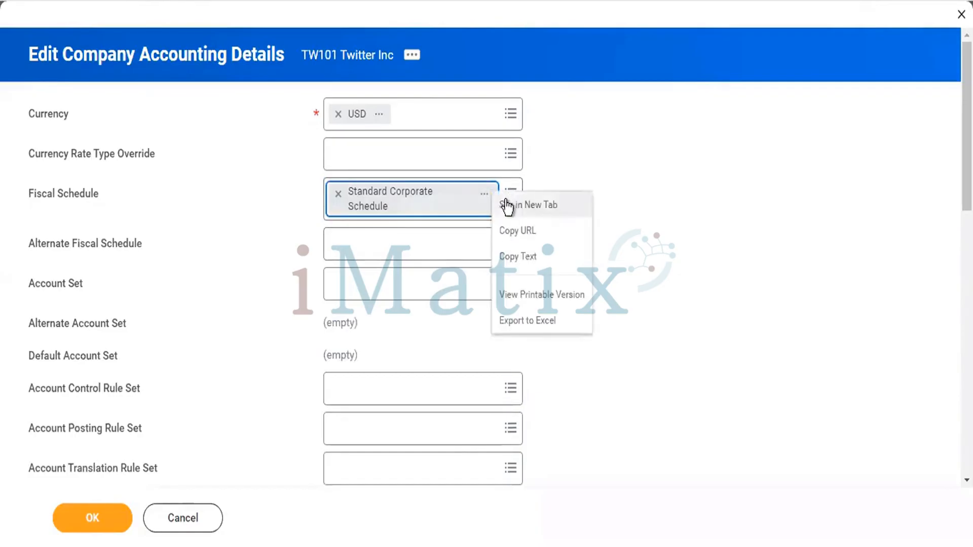
{"action": "right_click", "coordinate": [505, 202]}
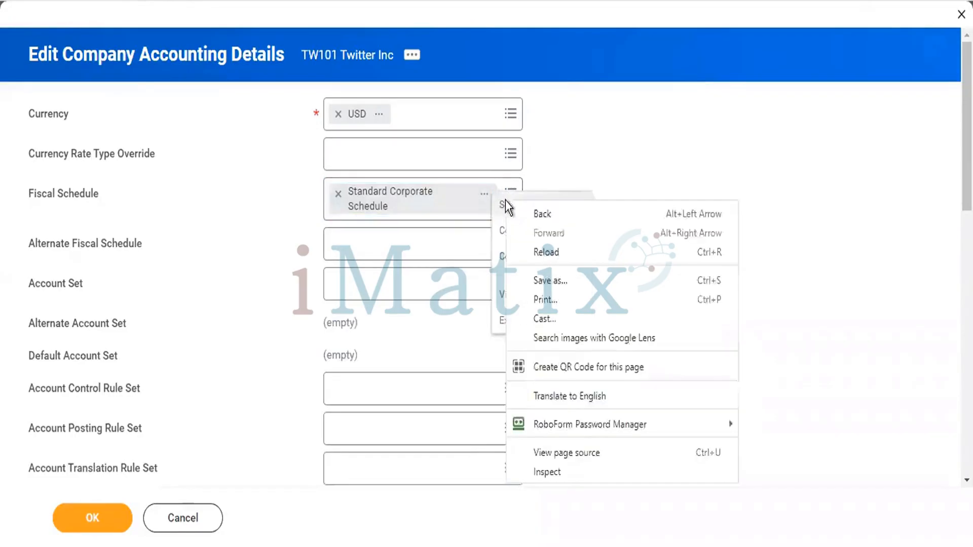
{"action": "key", "text": "Escape"}
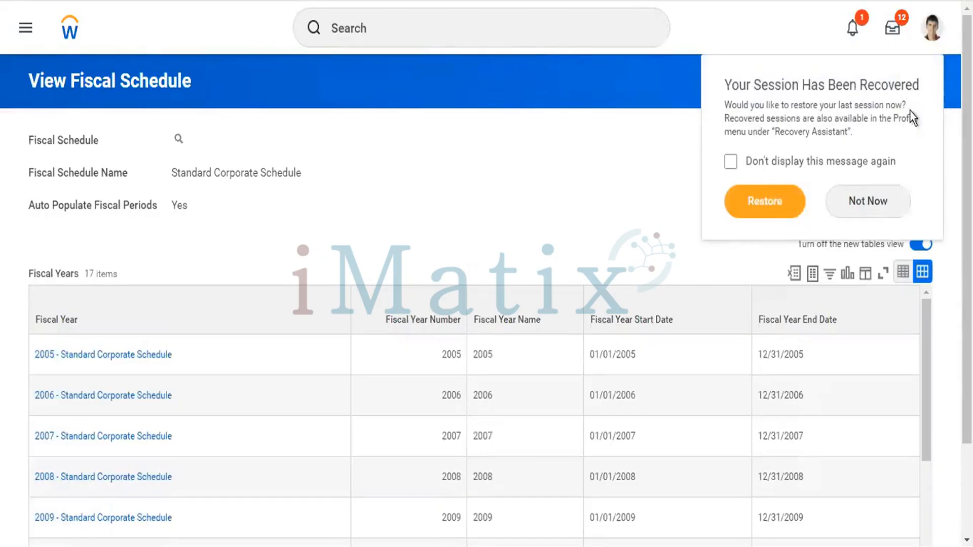
{"action": "left_click", "coordinate": [878, 201]}
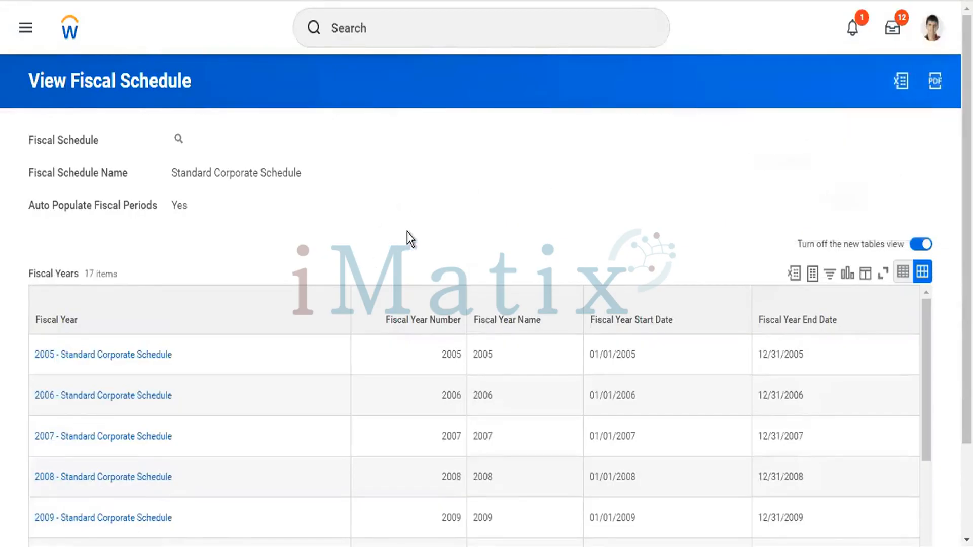
Examine the fiscal years defined in the Standard Corporate Schedule, with their start and end dates, to find the latest one
{"action": "scroll", "coordinate": [406, 232], "scroll_direction": "down", "scroll_amount": 2}
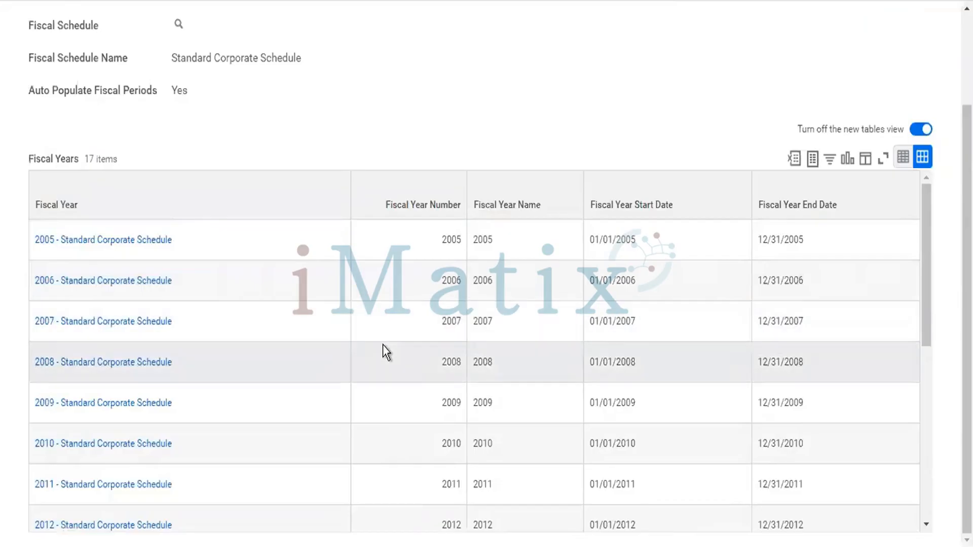
{"action": "scroll", "coordinate": [383, 345], "scroll_direction": "down", "scroll_amount": 5}
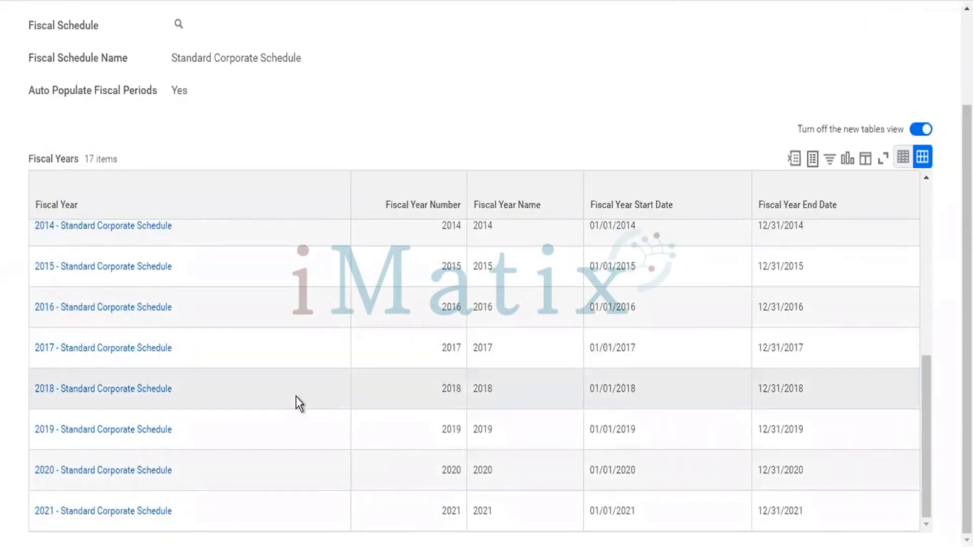
{"action": "scroll", "coordinate": [296, 397], "scroll_direction": "up", "scroll_amount": 5}
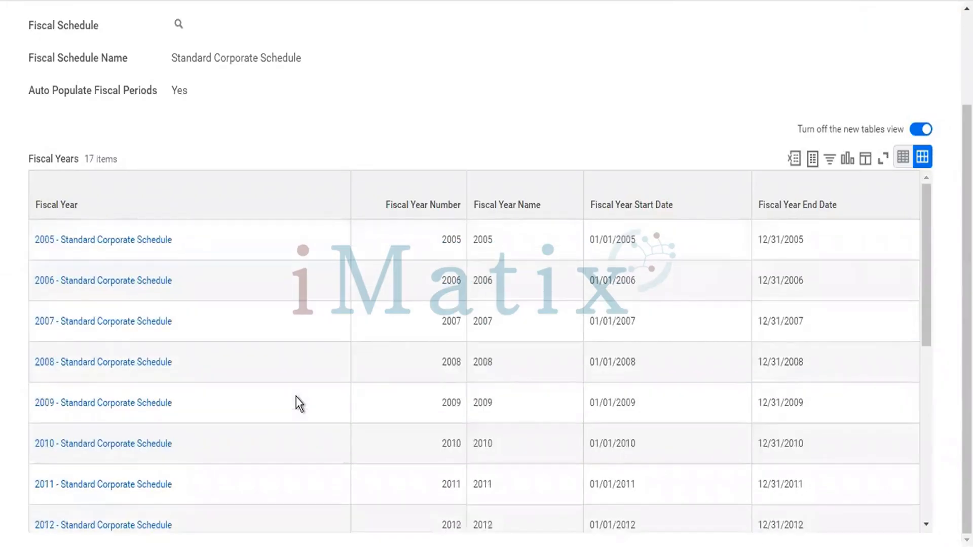
{"action": "scroll", "coordinate": [296, 397], "scroll_direction": "down", "scroll_amount": 3}
{"action": "scroll", "coordinate": [296, 397], "scroll_direction": "down", "scroll_amount": 1}
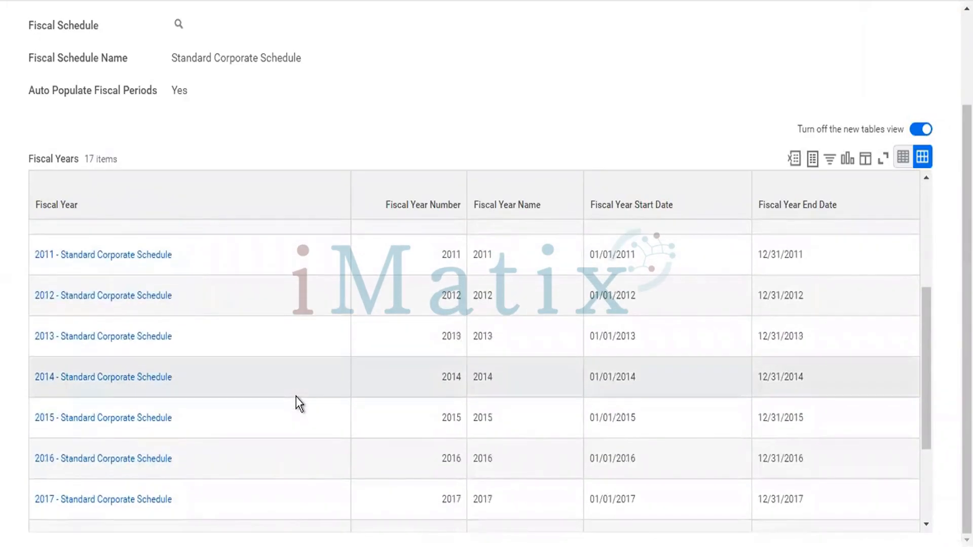
{"action": "scroll", "coordinate": [299, 403], "scroll_direction": "down", "scroll_amount": 3}
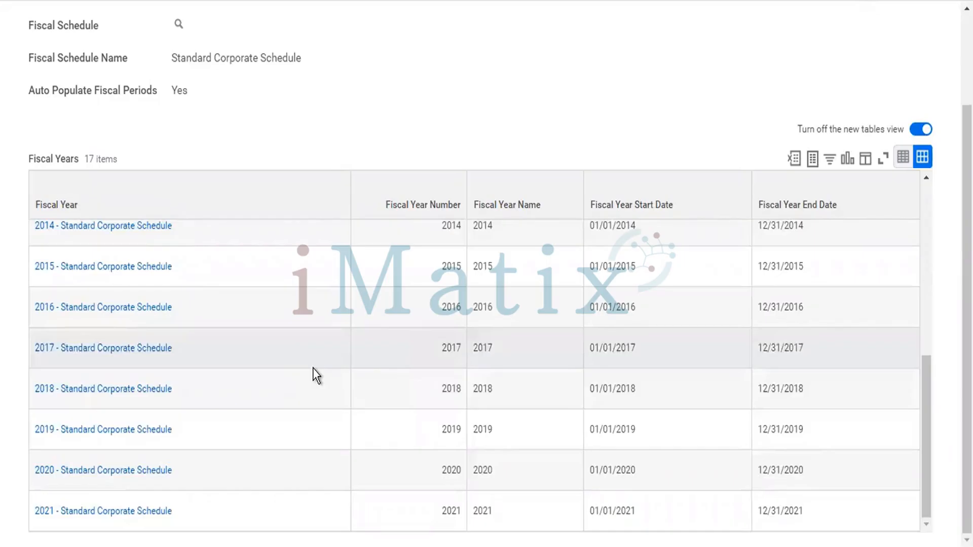
{"action": "scroll", "coordinate": [312, 368], "scroll_direction": "up", "scroll_amount": 8}
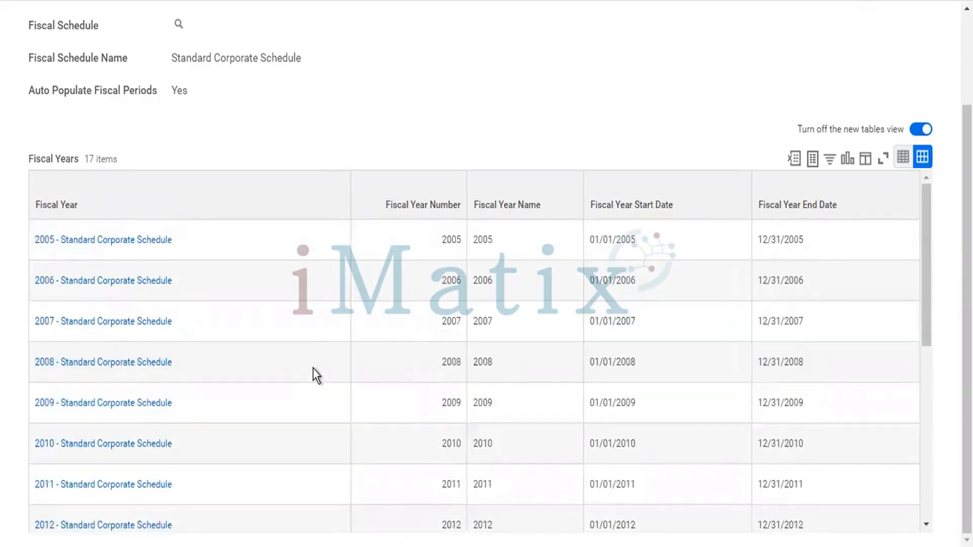
{"action": "scroll", "coordinate": [457, 144], "scroll_direction": "up", "scroll_amount": 3}
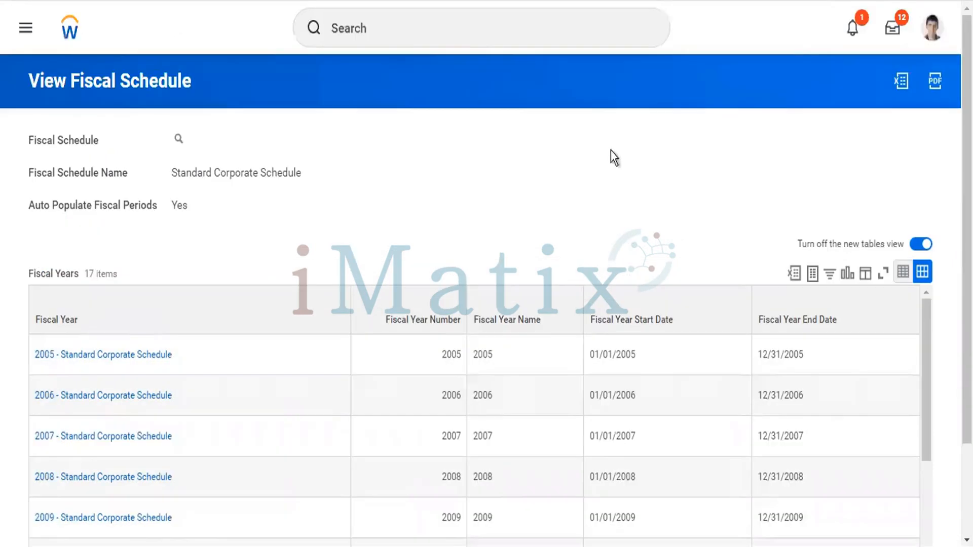
Search for "cr next" and open the Create Next Fiscal Year task
{"action": "left_click", "coordinate": [466, 23]}
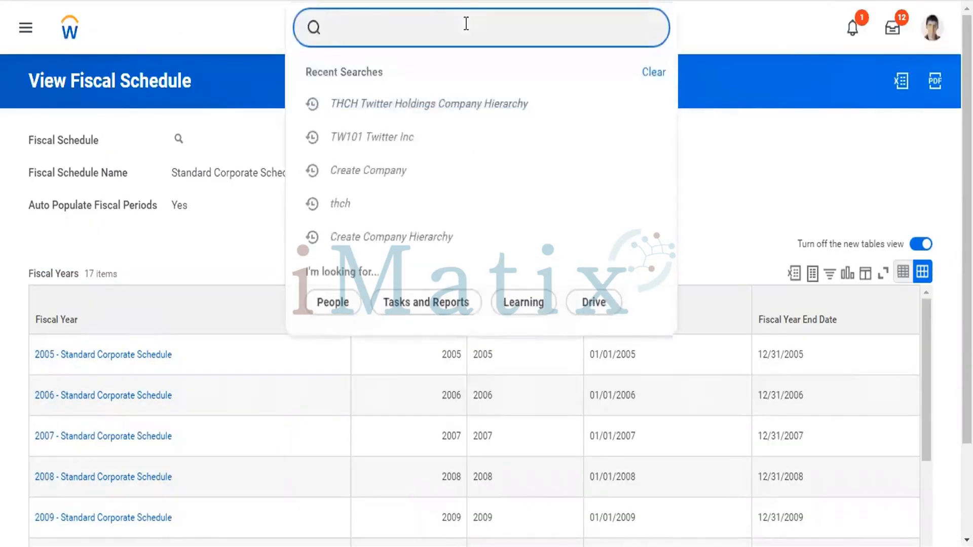
{"action": "type", "text": "cr next"}
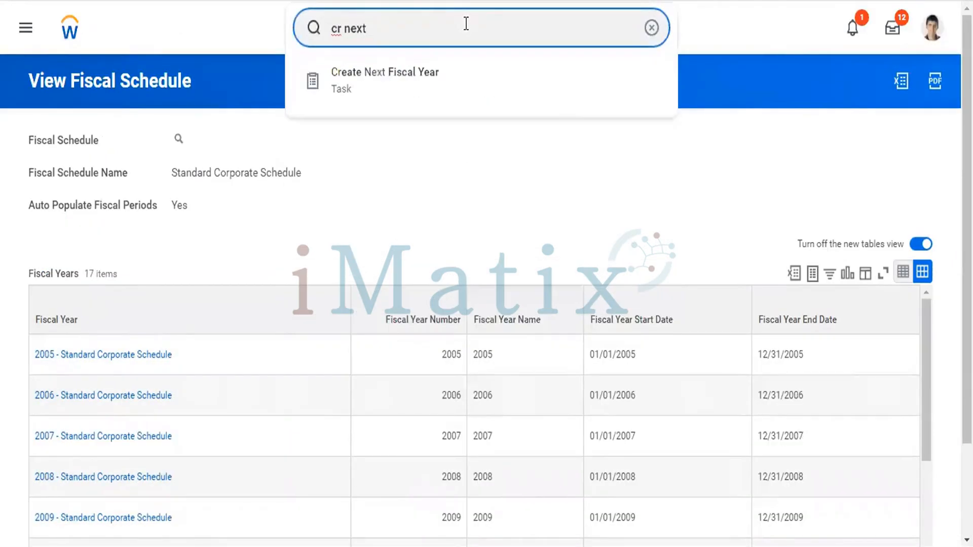
{"action": "key", "text": "Down"}
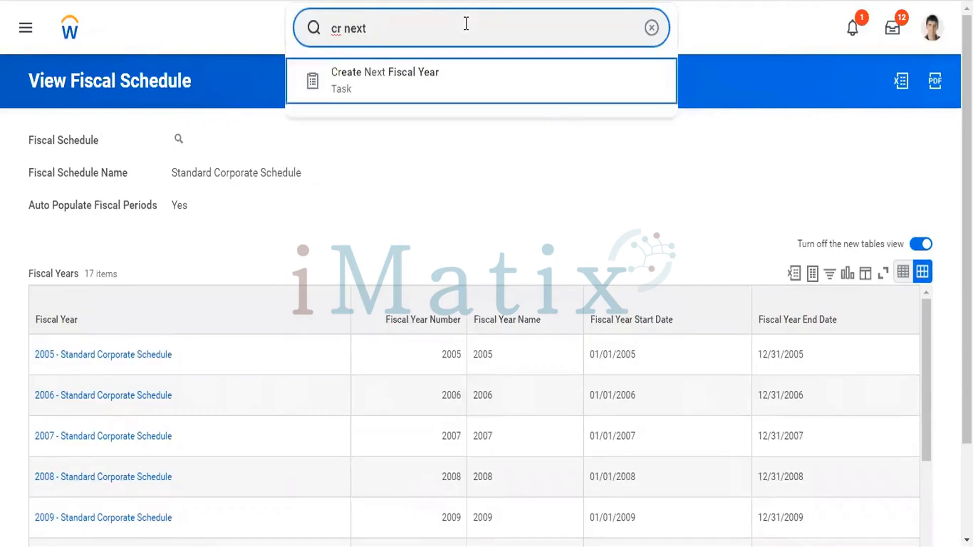
{"action": "key", "text": "Return"}
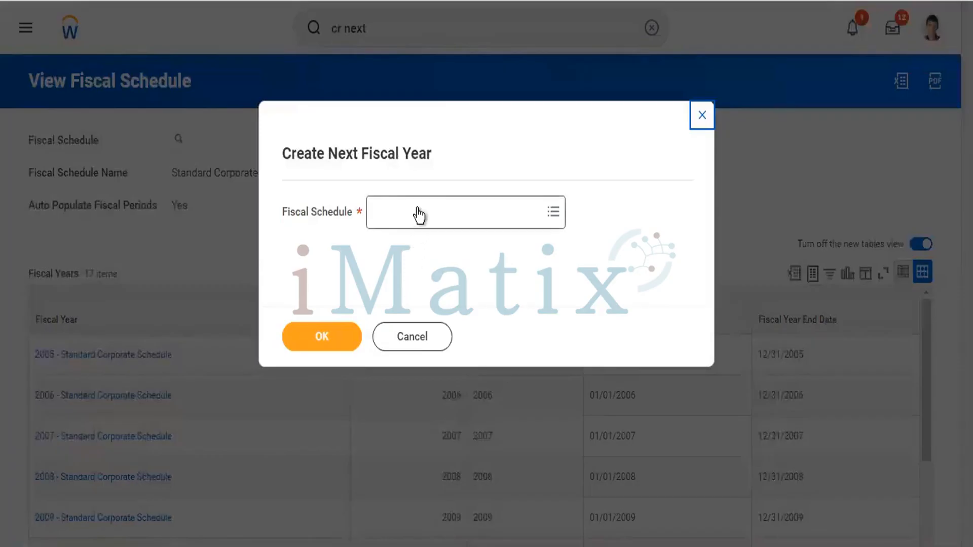
Choose Standard Corporate Schedule as the fiscal schedule for the next fiscal year and continue to its details
{"action": "left_click", "coordinate": [428, 215]}
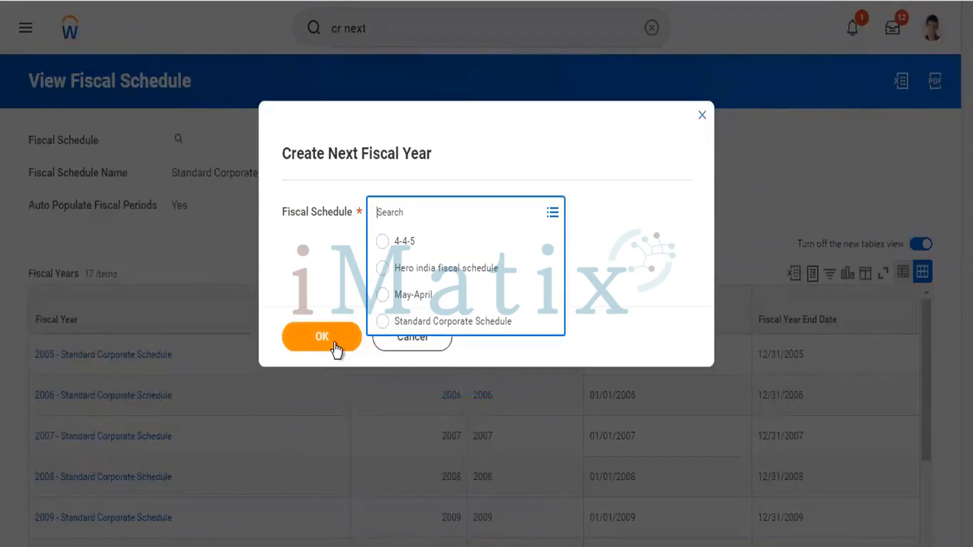
{"action": "left_click", "coordinate": [428, 322]}
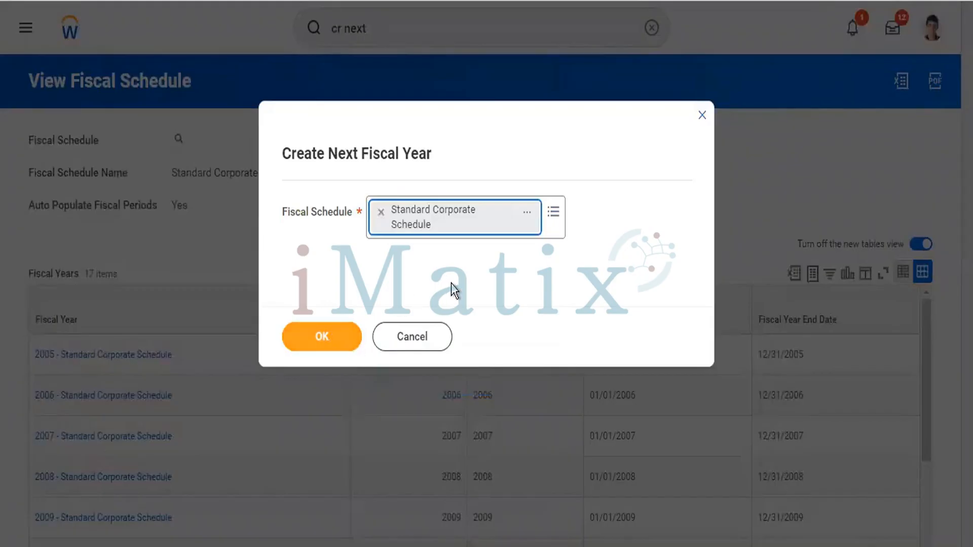
{"action": "left_click", "coordinate": [317, 337]}
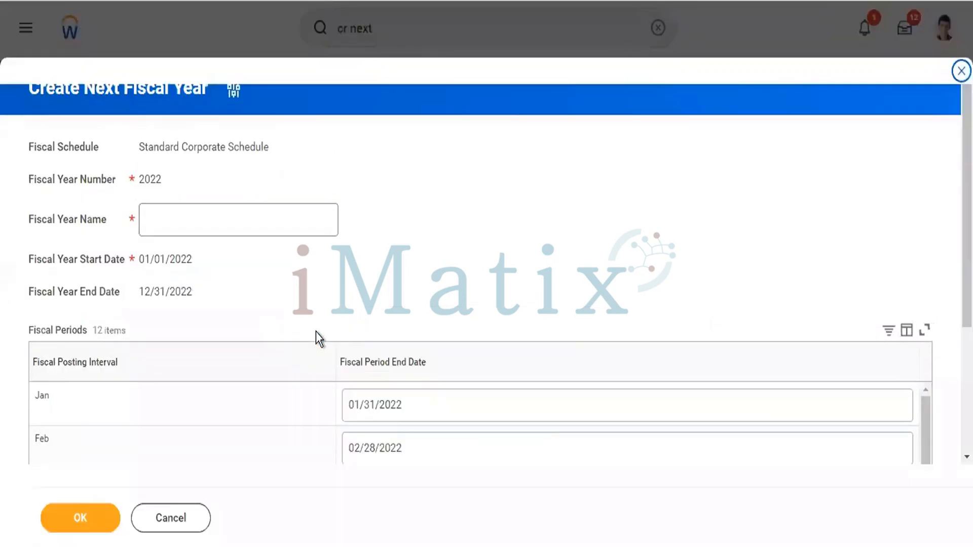
Review the proposed 2022 fiscal periods, name the fiscal year "2022- Standard Corporate Schedule" and create it
{"action": "scroll", "coordinate": [315, 331], "scroll_direction": "down", "scroll_amount": 3}
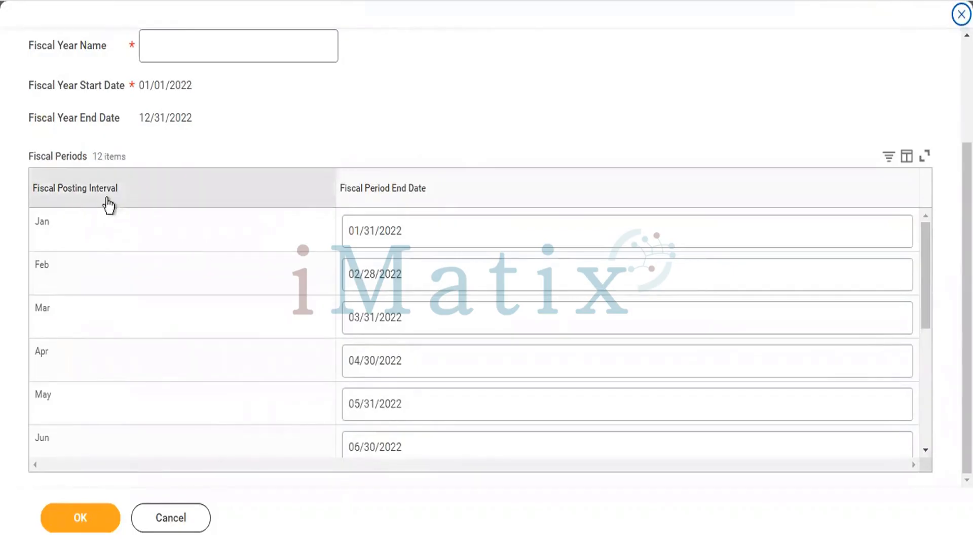
{"action": "mouse_move", "coordinate": [41, 223]}
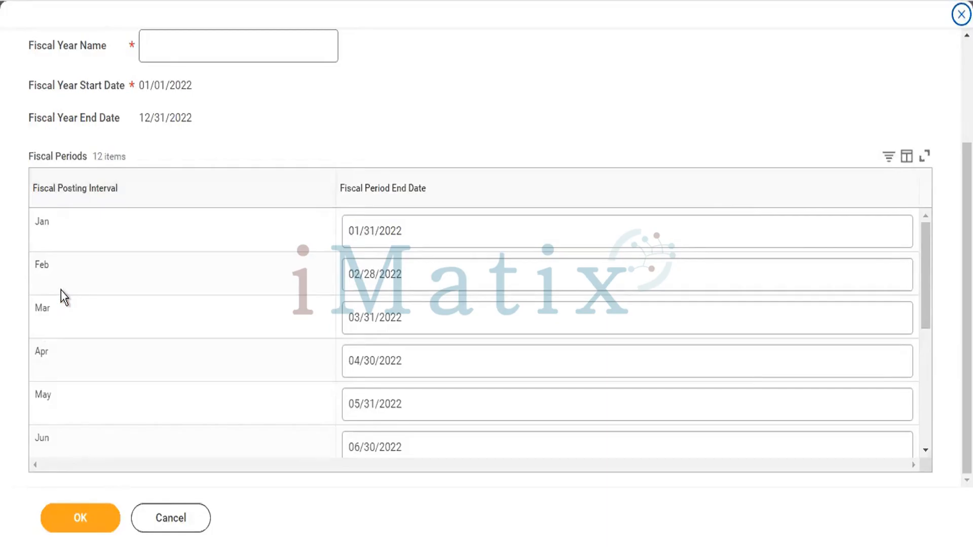
{"action": "left_click", "coordinate": [173, 183]}
{"action": "type", "text": "2022"}
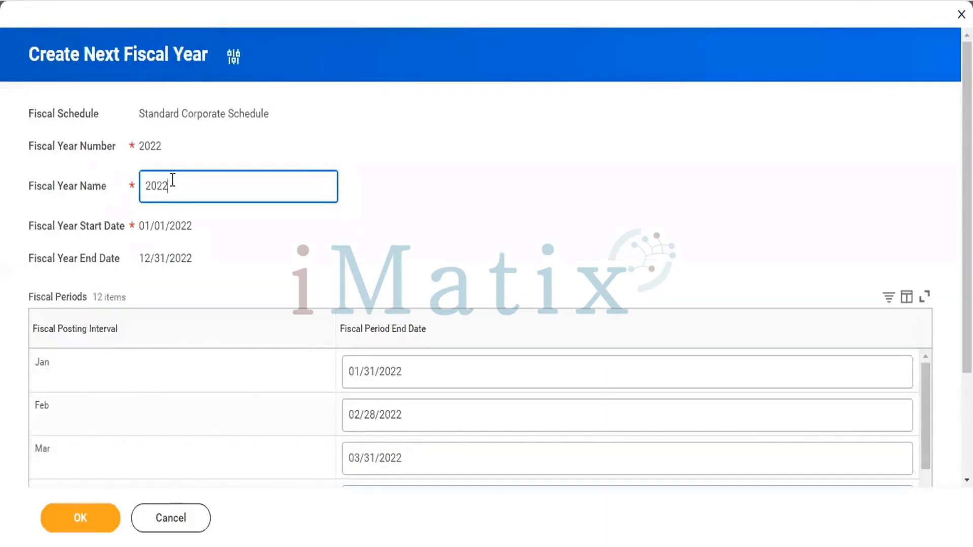
{"action": "type", "text": "- Standard Corporate Sch"}
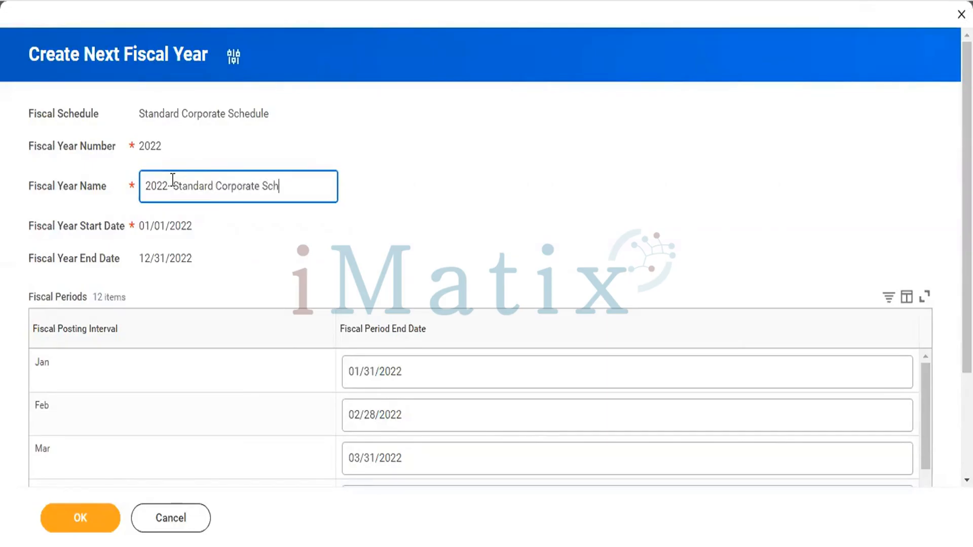
{"action": "type", "text": "edule"}
{"action": "left_click", "coordinate": [263, 226]}
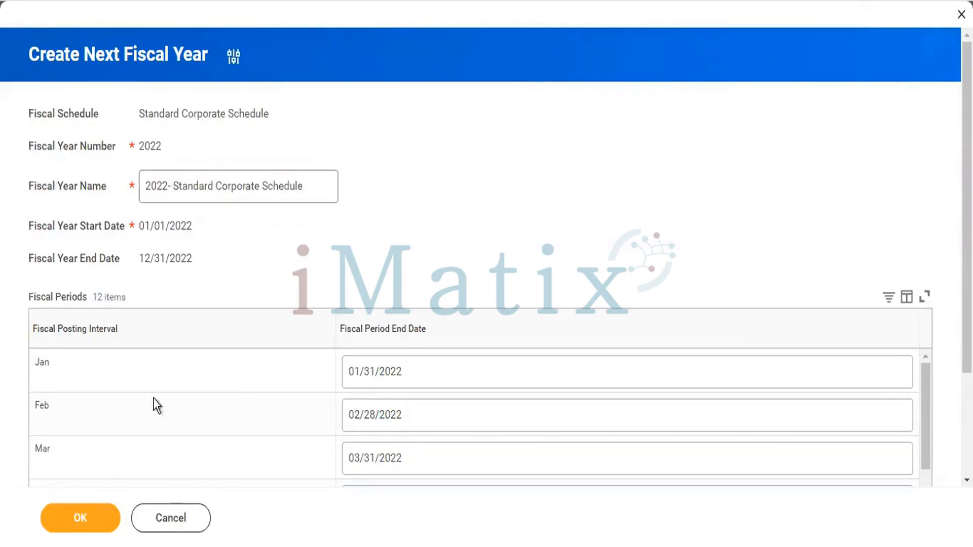
{"action": "left_click", "coordinate": [78, 509]}
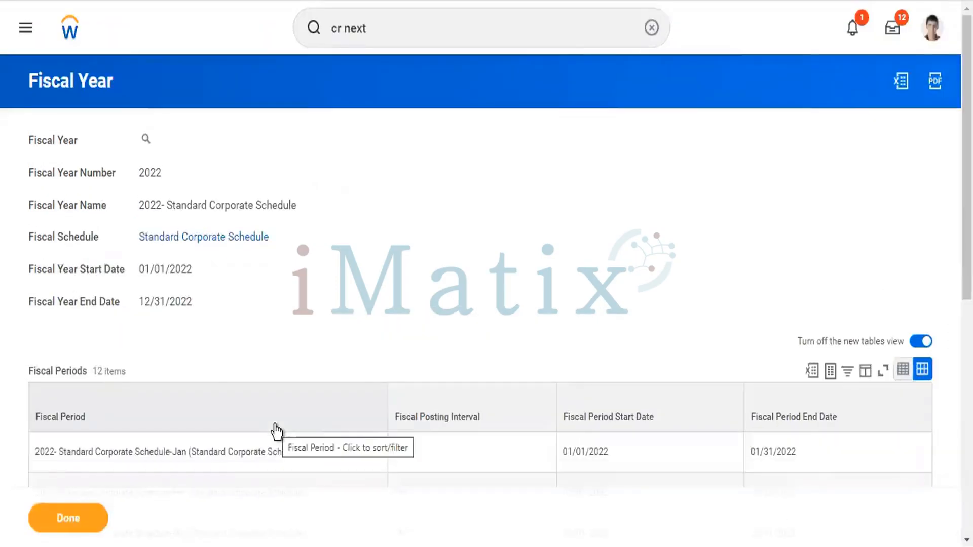
Open the Standard Corporate Schedule from the created fiscal year and locate the 2022 entry among its fiscal years
{"action": "left_click", "coordinate": [217, 242]}
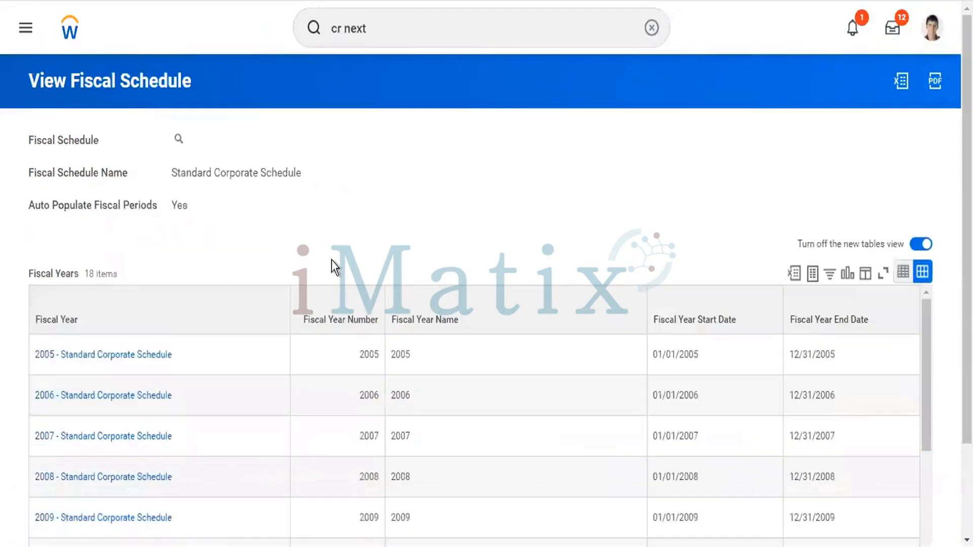
{"action": "scroll", "coordinate": [332, 260], "scroll_direction": "down", "scroll_amount": 2}
{"action": "scroll", "coordinate": [193, 474], "scroll_direction": "down", "scroll_amount": 8}
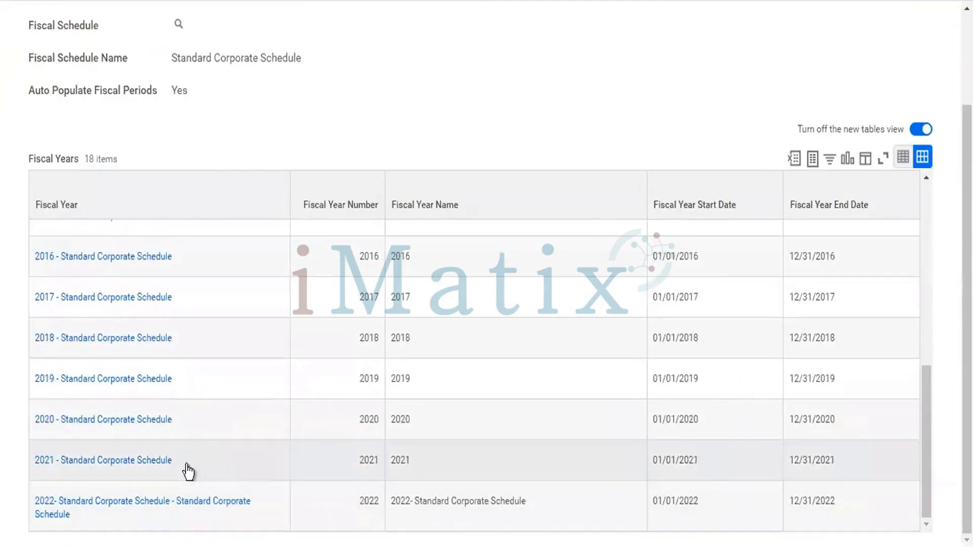
{"action": "mouse_move", "coordinate": [111, 523]}
Edit the schedule's 2022 fiscal year, shortening its fiscal year name to 2022, and save the change
{"action": "left_click", "coordinate": [79, 516]}
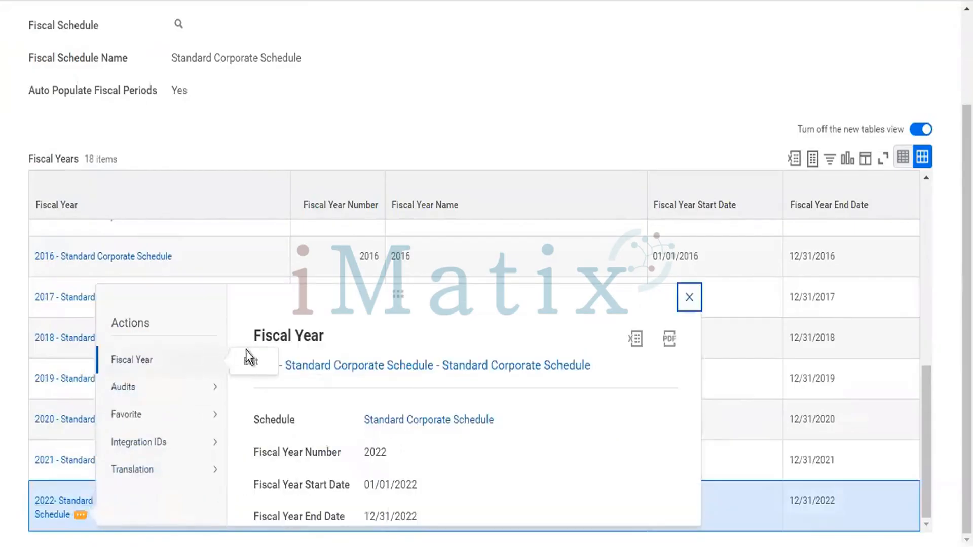
{"action": "left_click", "coordinate": [254, 369]}
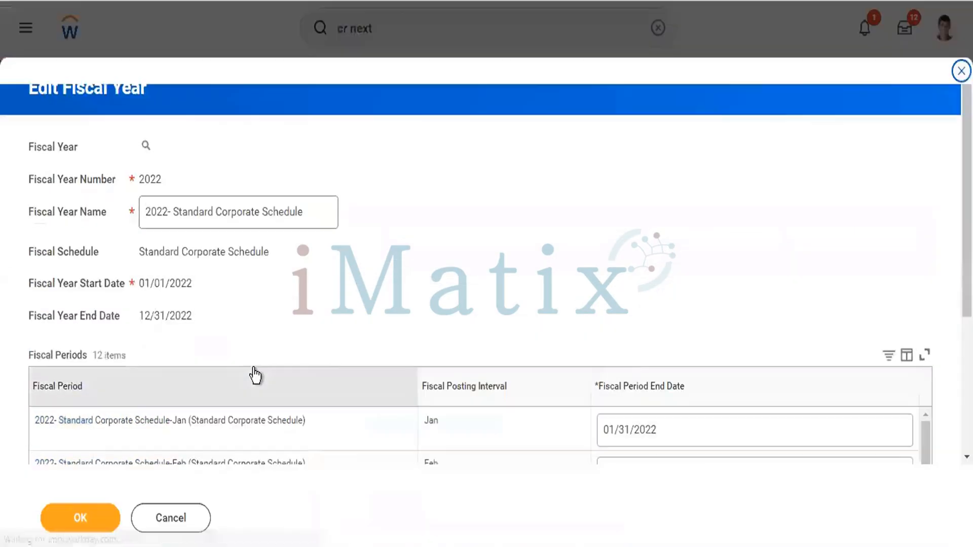
{"action": "left_click_drag", "start_coordinate": [303, 212], "coordinate": [169, 209]}
{"action": "key", "text": "BackSpace"}
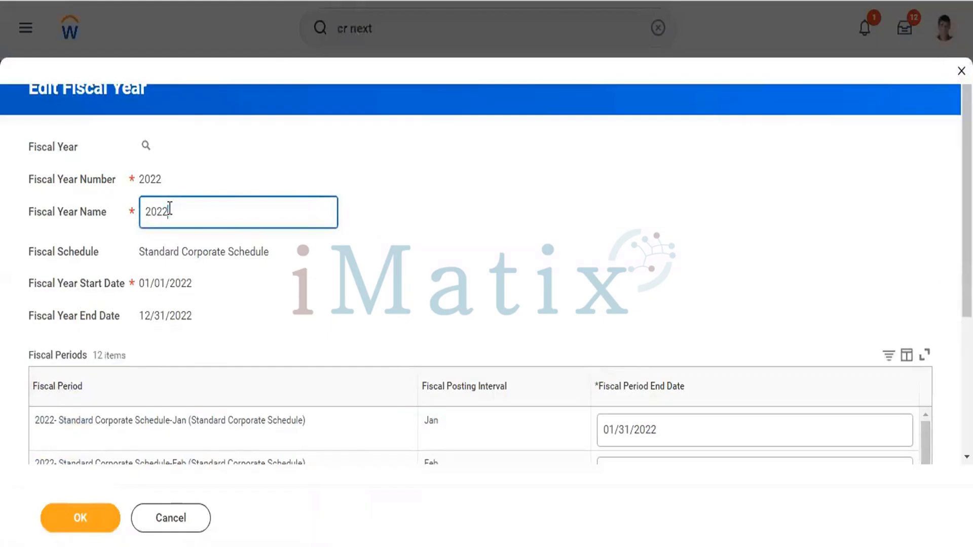
{"action": "left_click", "coordinate": [80, 517]}
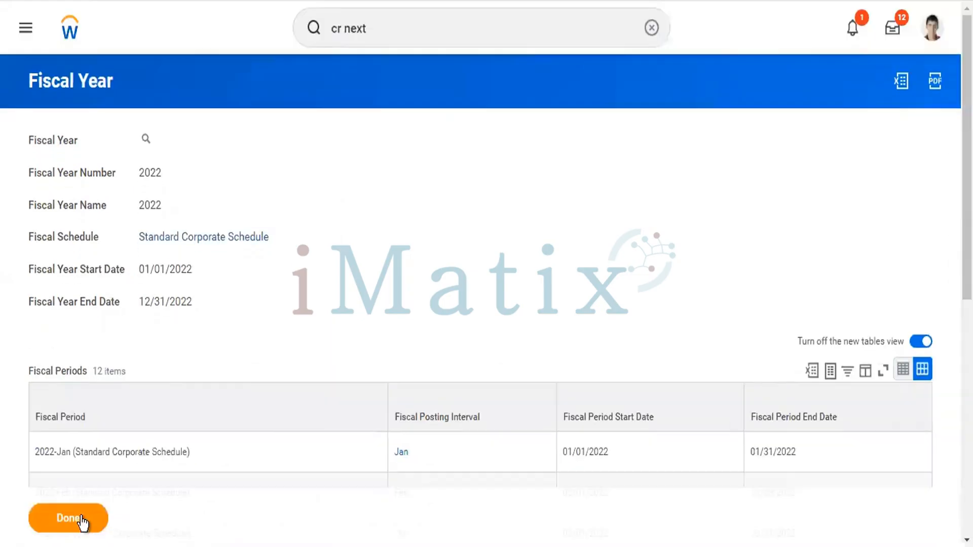
{"action": "left_click", "coordinate": [81, 520]}
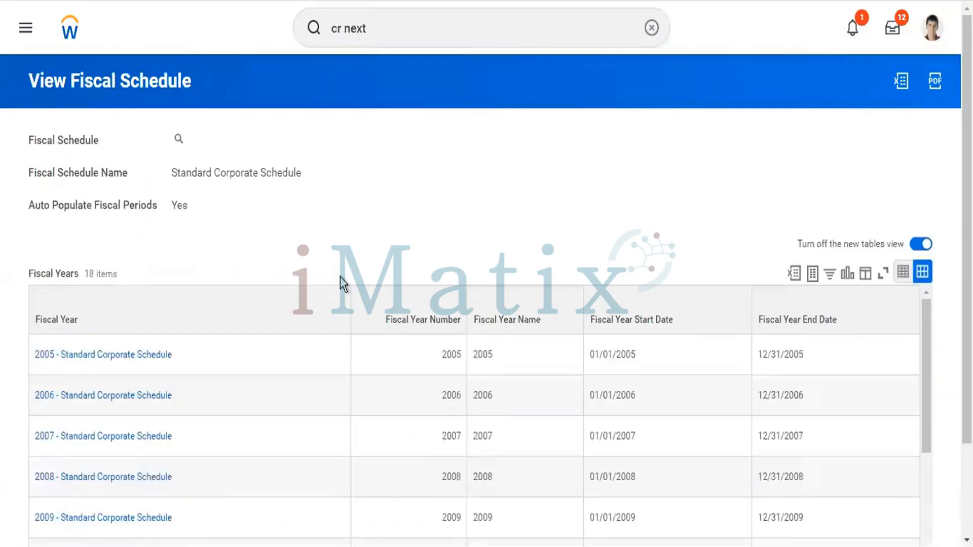
Check the renamed 2022 entry in the schedule's fiscal years and close that tab to return to the company accounting details
{"action": "scroll", "coordinate": [340, 277], "scroll_direction": "down", "scroll_amount": 2}
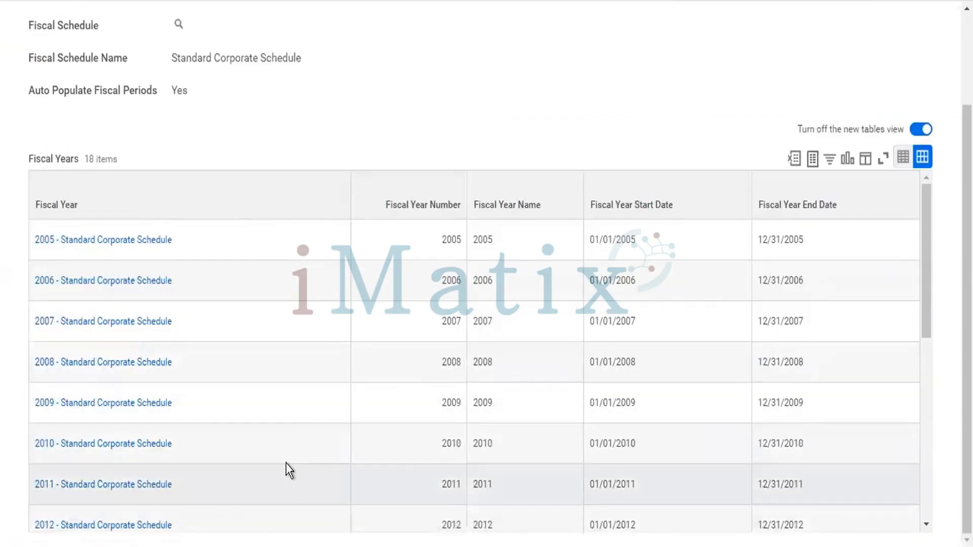
{"action": "scroll", "coordinate": [286, 463], "scroll_direction": "down", "scroll_amount": 5}
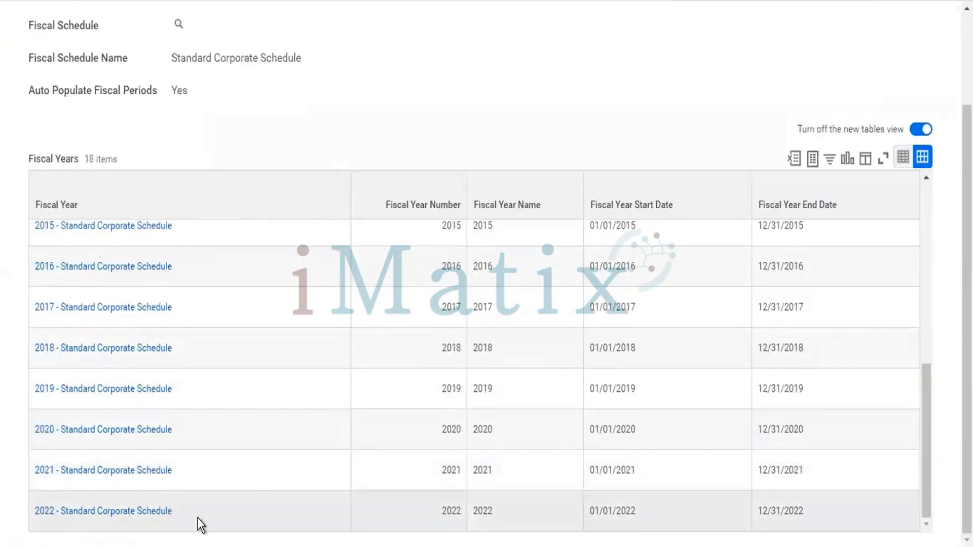
{"action": "scroll", "coordinate": [202, 526], "scroll_direction": "up", "scroll_amount": 5}
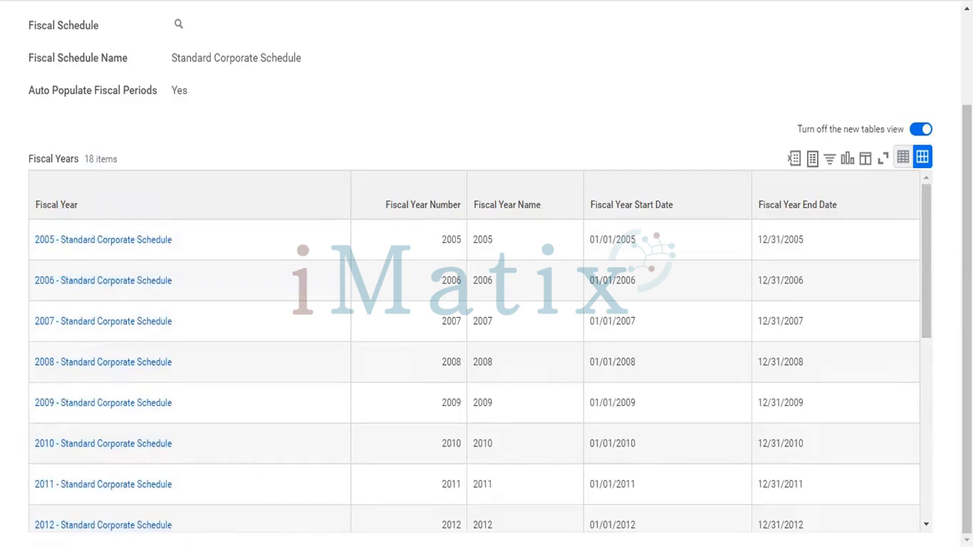
{"action": "right_click", "coordinate": [564, 1]}
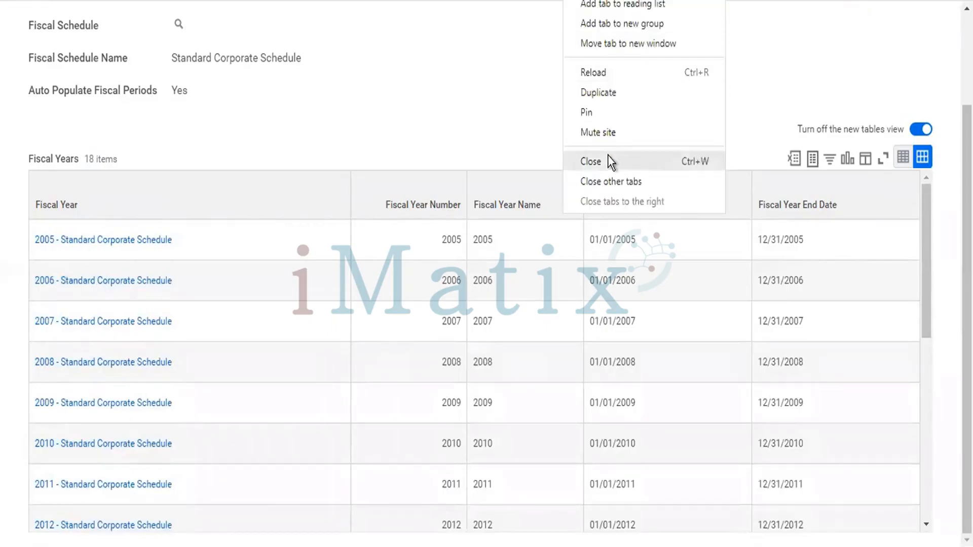
{"action": "left_click", "coordinate": [607, 155]}
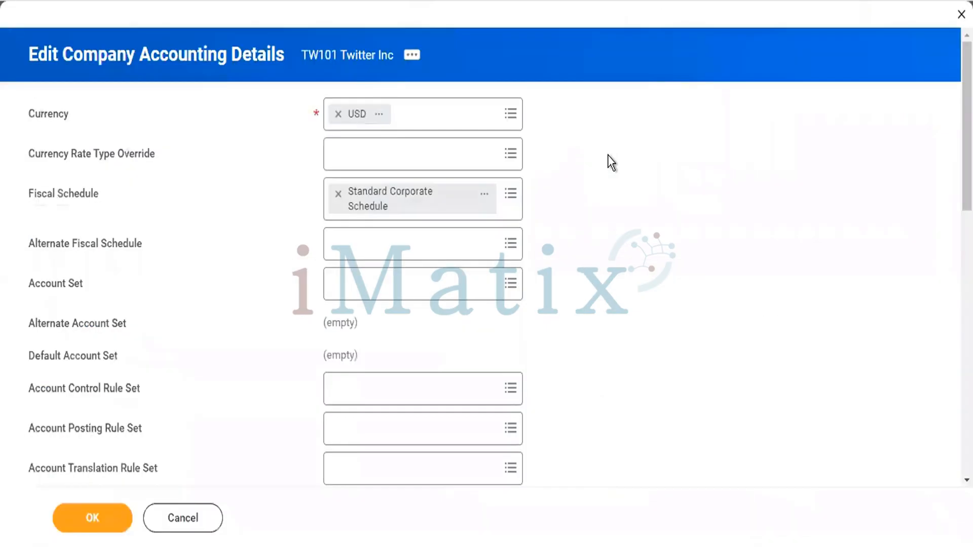
Set the account set of TW101 Twitter Inc to Corporate
{"action": "left_click", "coordinate": [373, 296]}
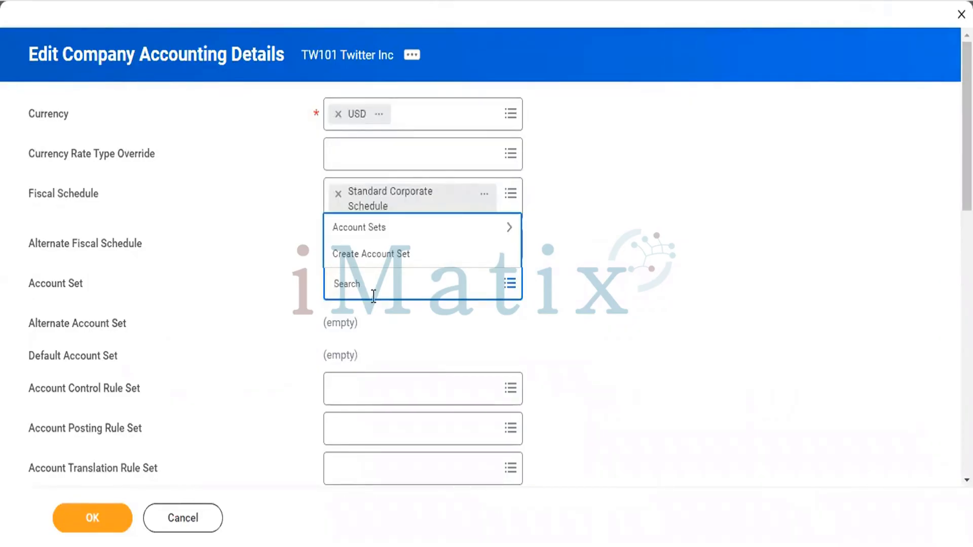
{"action": "left_click", "coordinate": [388, 227]}
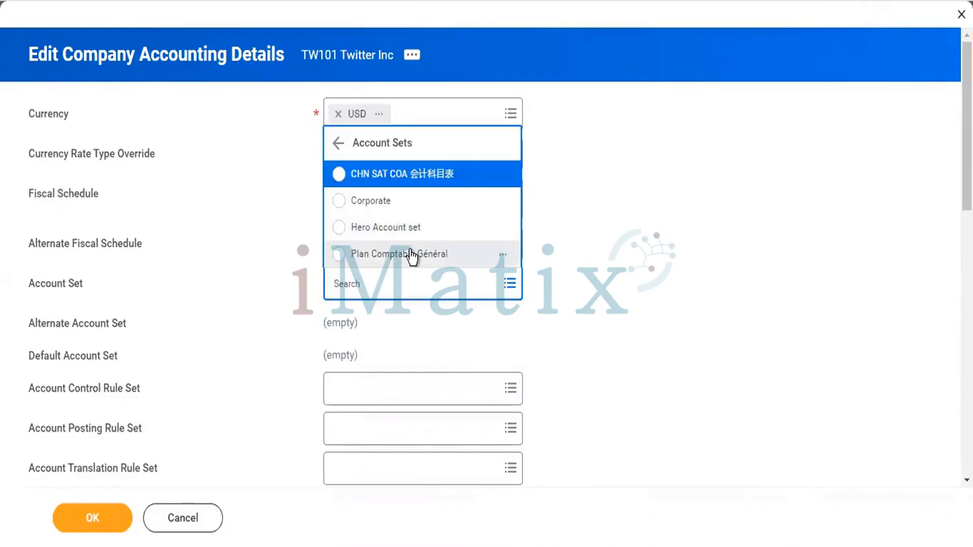
{"action": "left_click", "coordinate": [371, 201]}
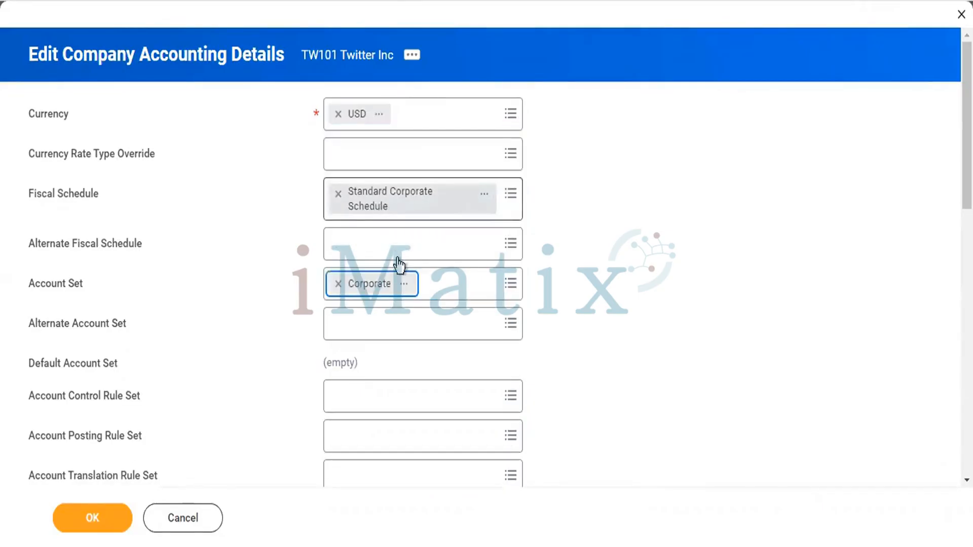
Open the Corporate account set's details in a new tab
{"action": "right_click", "coordinate": [404, 281]}
{"action": "right_click", "coordinate": [422, 293]}
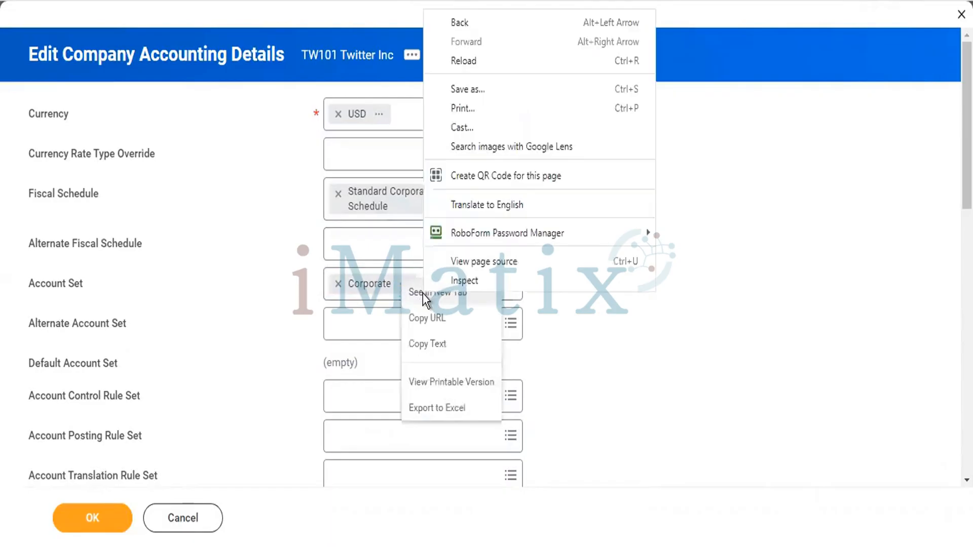
{"action": "key", "text": "Escape"}
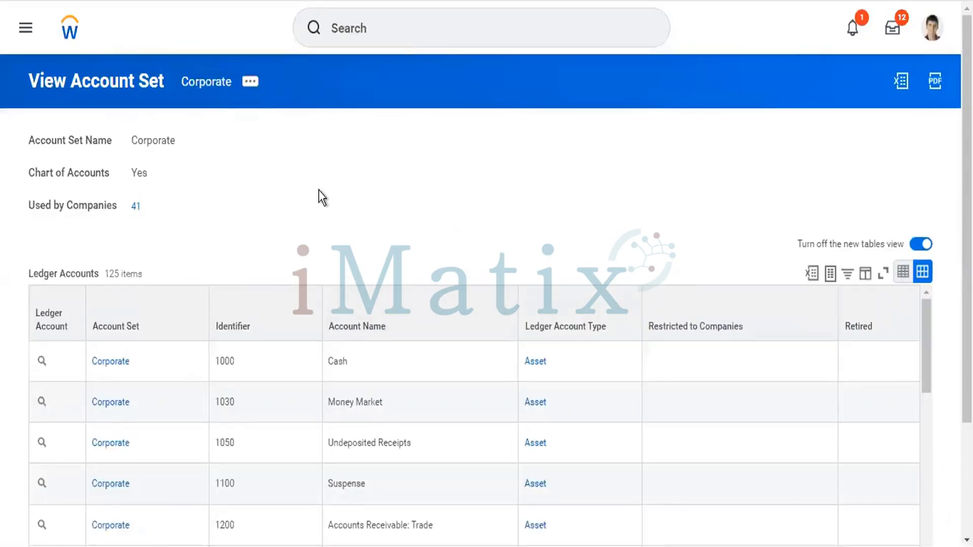
Examine the ledger accounts of the Corporate account set, with their identifiers, names and ledger account types
{"action": "scroll", "coordinate": [318, 197], "scroll_direction": "down", "scroll_amount": 3}
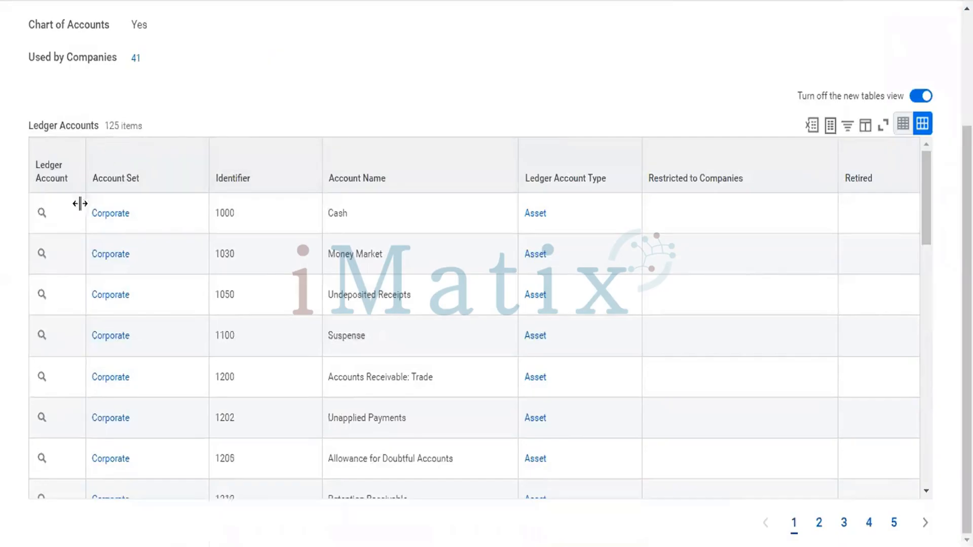
{"action": "scroll", "coordinate": [300, 143], "scroll_direction": "up", "scroll_amount": 3}
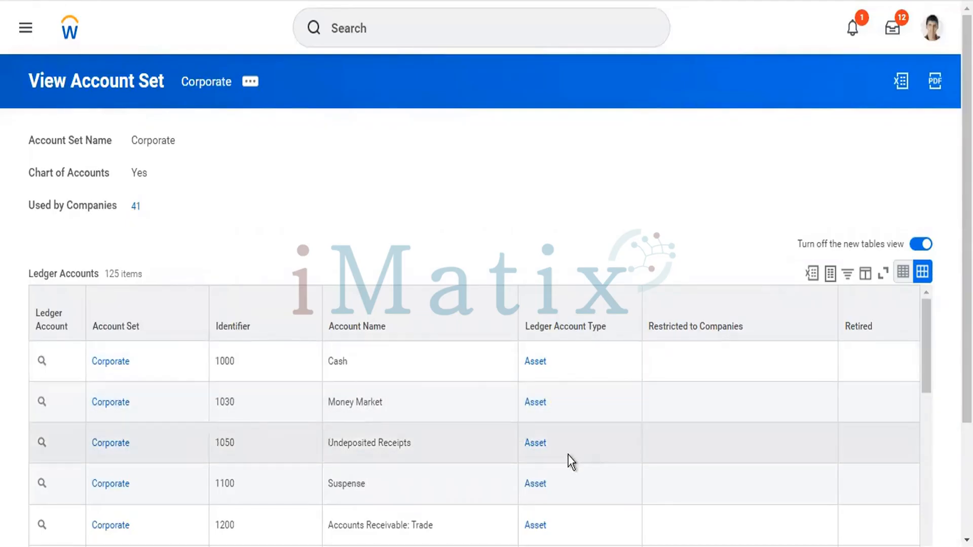
{"action": "scroll", "coordinate": [571, 461], "scroll_direction": "down", "scroll_amount": 5}
{"action": "scroll", "coordinate": [571, 461], "scroll_direction": "down", "scroll_amount": 5}
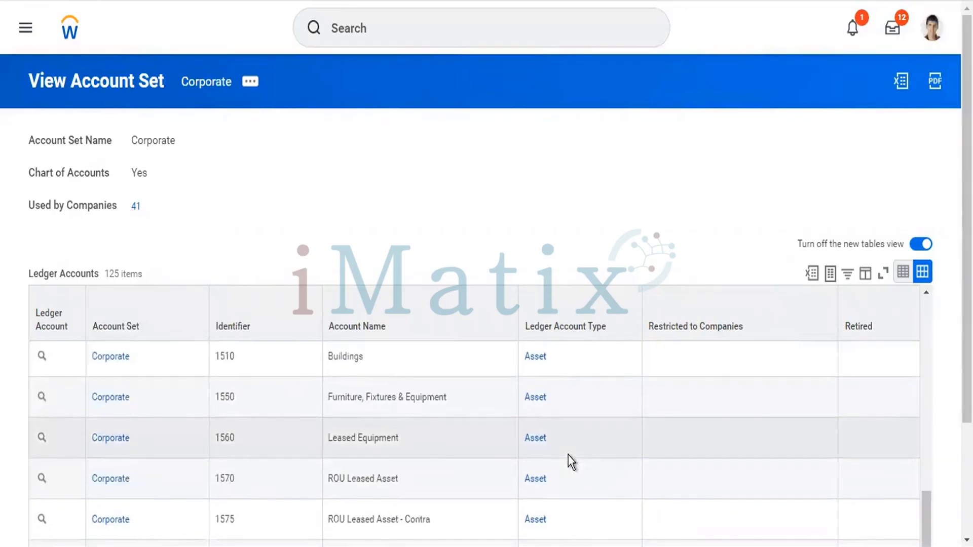
{"action": "scroll", "coordinate": [572, 461], "scroll_direction": "down", "scroll_amount": 4}
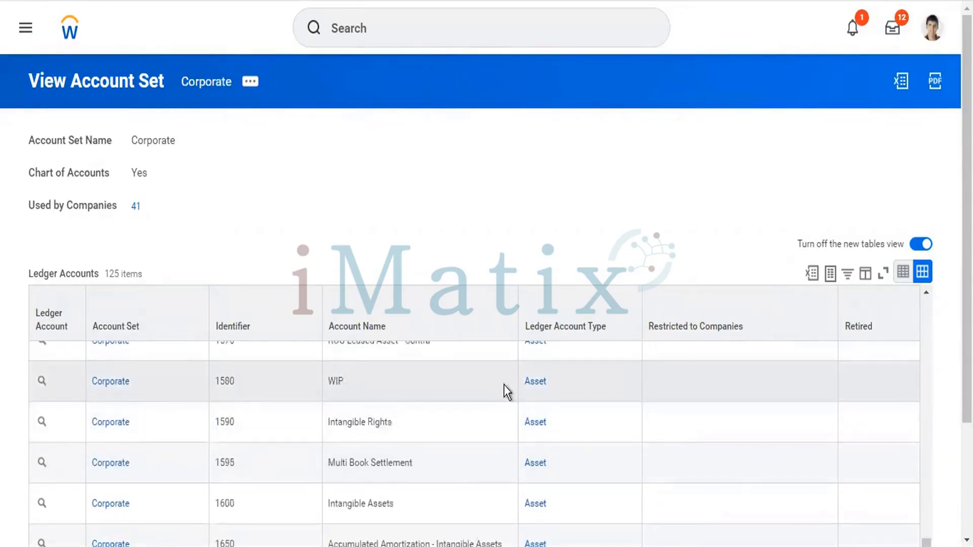
{"action": "scroll", "coordinate": [503, 384], "scroll_direction": "up", "scroll_amount": 10}
{"action": "scroll", "coordinate": [504, 385], "scroll_direction": "up", "scroll_amount": 1}
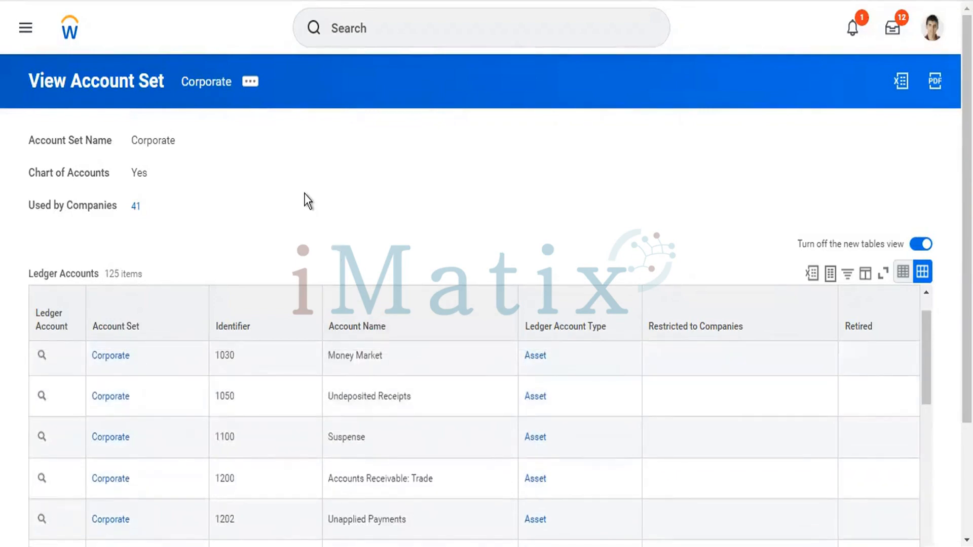
Search for "cr acc set" and open the Create Account Set task
{"action": "left_click", "coordinate": [393, 21]}
{"action": "type", "text": "cr"}
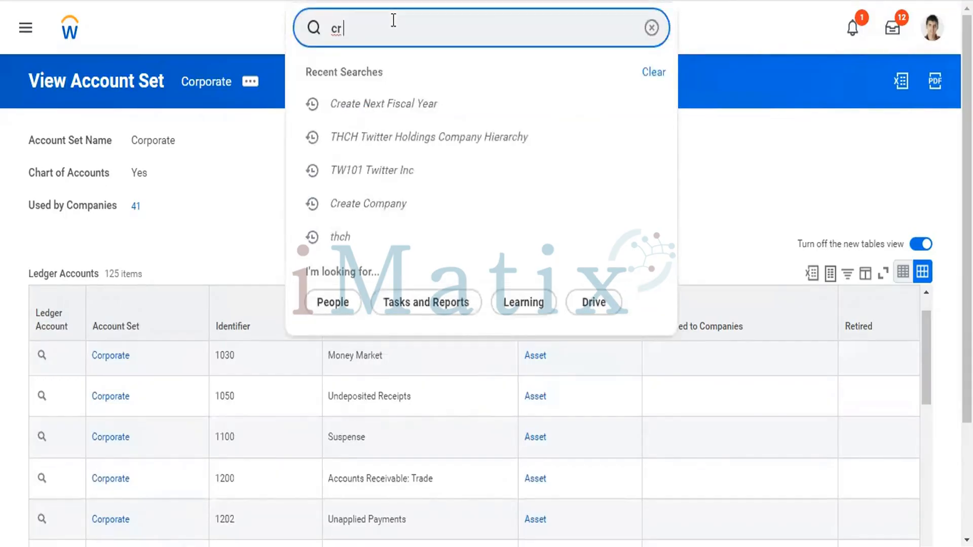
{"action": "type", "text": " acc set"}
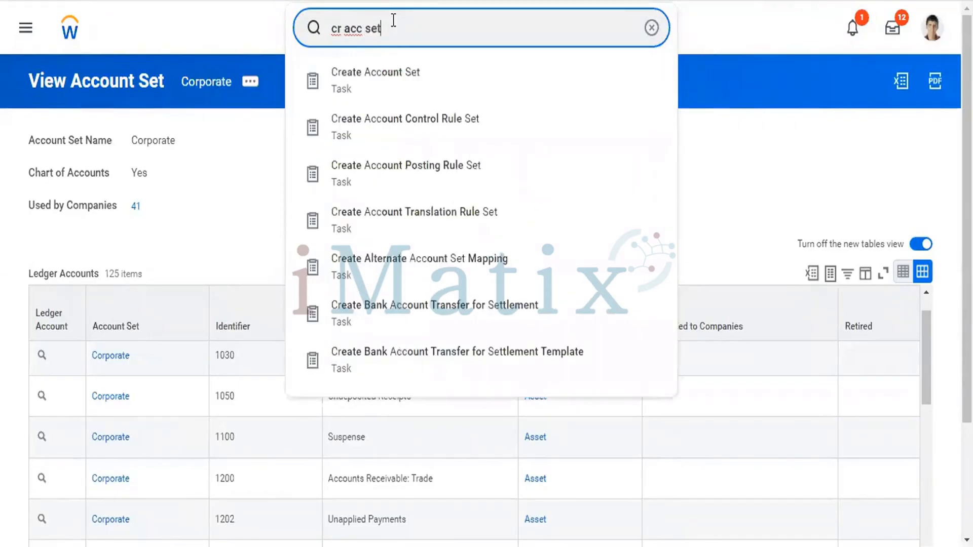
{"action": "key", "text": "Down"}
{"action": "key", "text": "Return"}
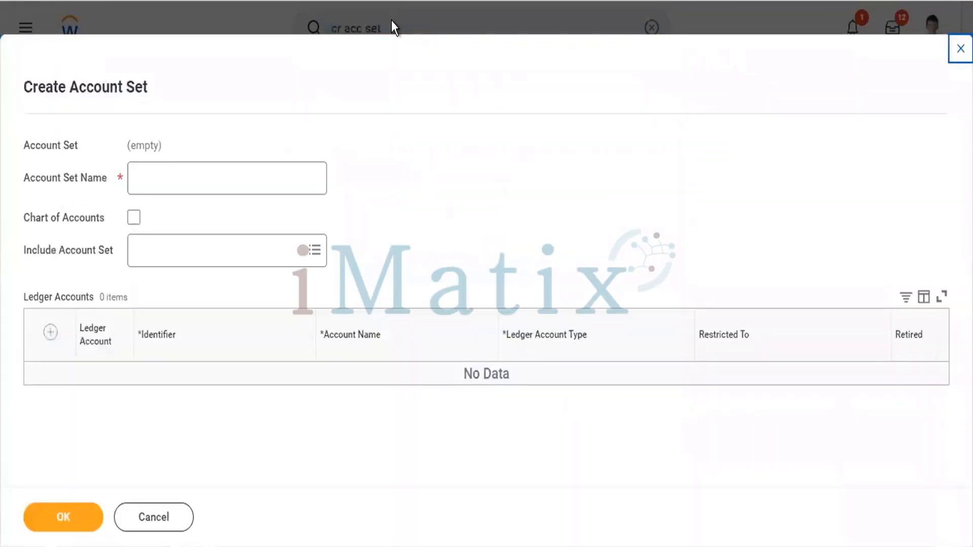
Name the new account set Test01 and check which existing account sets can be included in it
{"action": "left_click", "coordinate": [239, 162]}
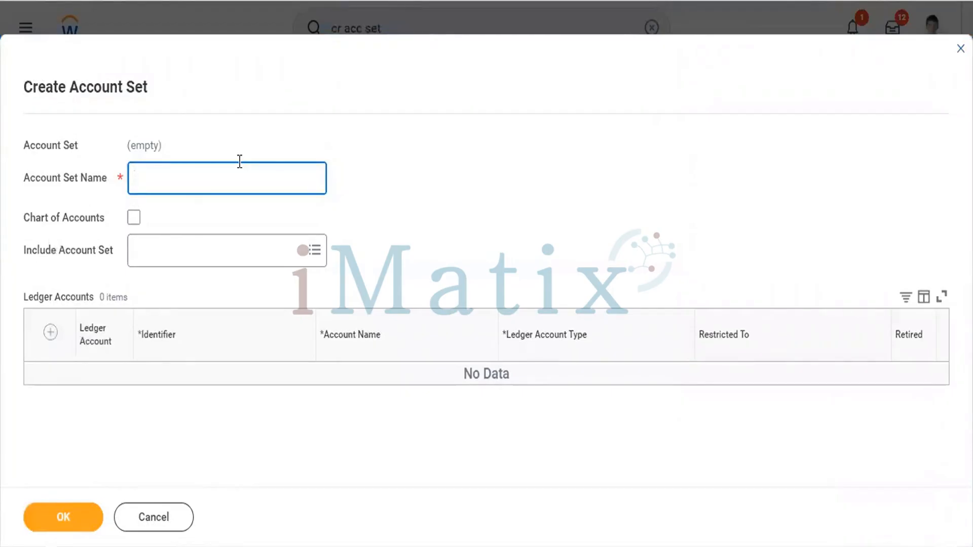
{"action": "type", "text": "Test01"}
{"action": "left_click", "coordinate": [265, 262]}
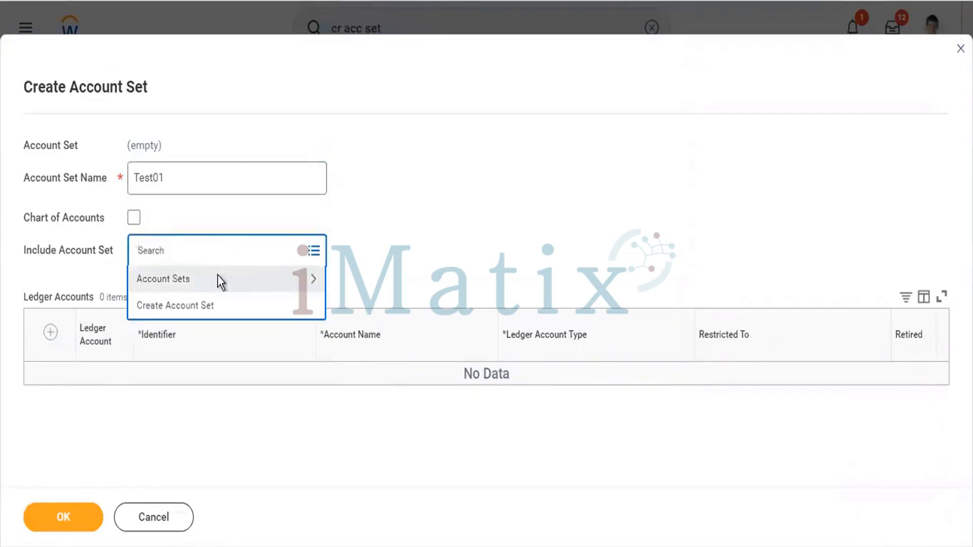
{"action": "left_click", "coordinate": [217, 275]}
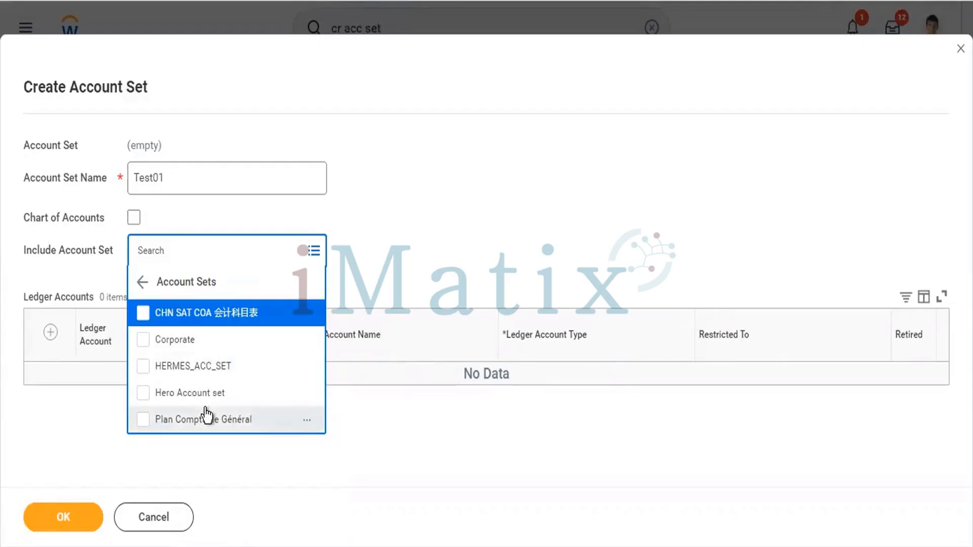
{"action": "right_click", "coordinate": [424, 211]}
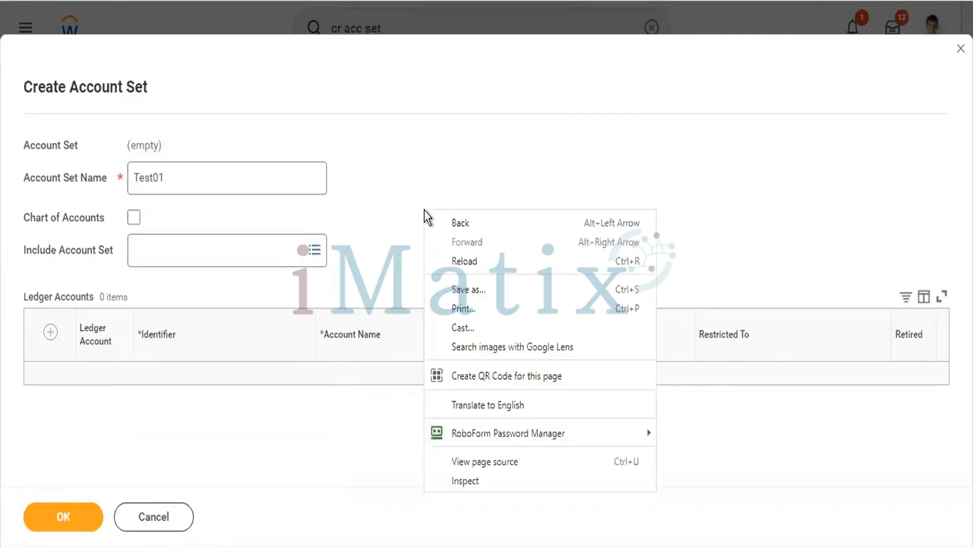
{"action": "left_click", "coordinate": [399, 190]}
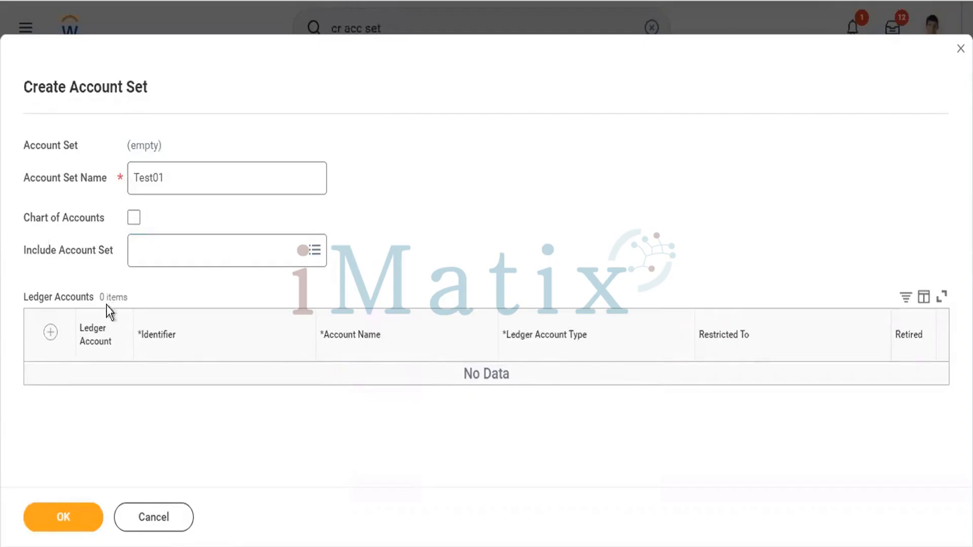
Add a ledger account with identifier 1000, account name Cash and ledger account type Asset to the account set
{"action": "left_click", "coordinate": [51, 333]}
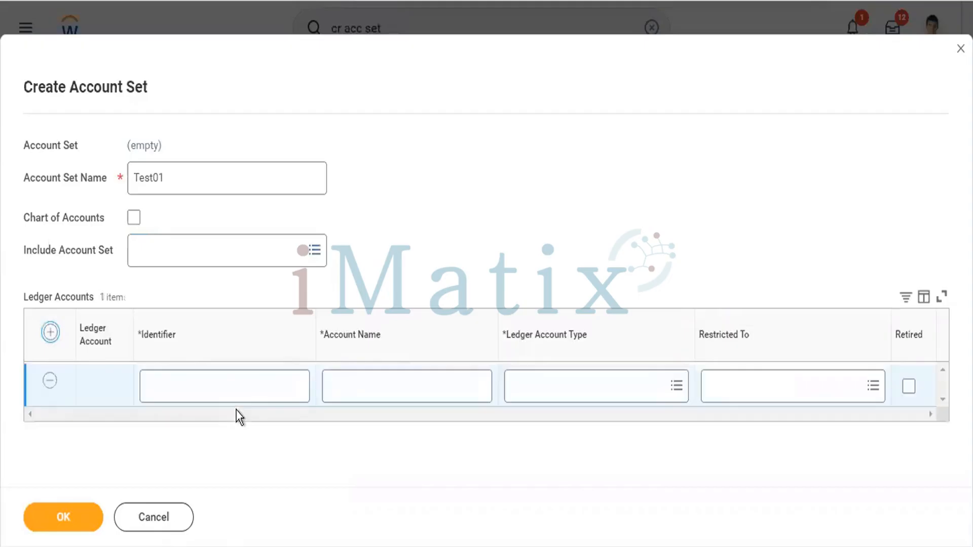
{"action": "left_click", "coordinate": [228, 391]}
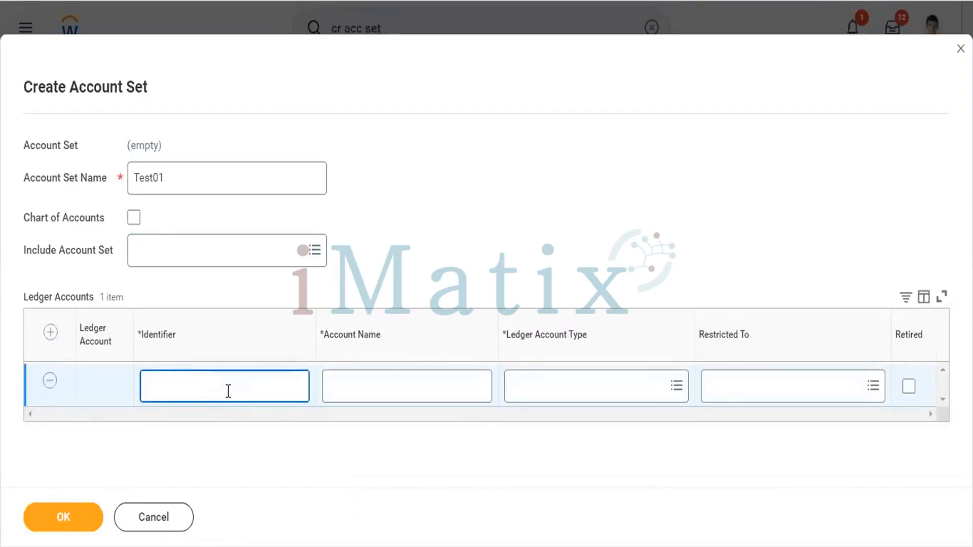
{"action": "type", "text": "1000"}
{"action": "key", "text": "Tab"}
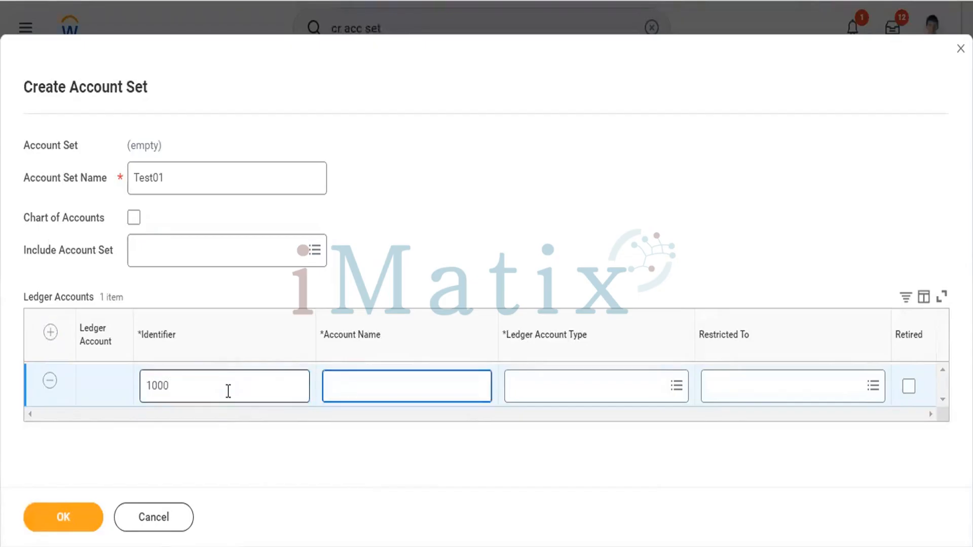
{"action": "type", "text": "Cash"}
{"action": "key", "text": "Tab"}
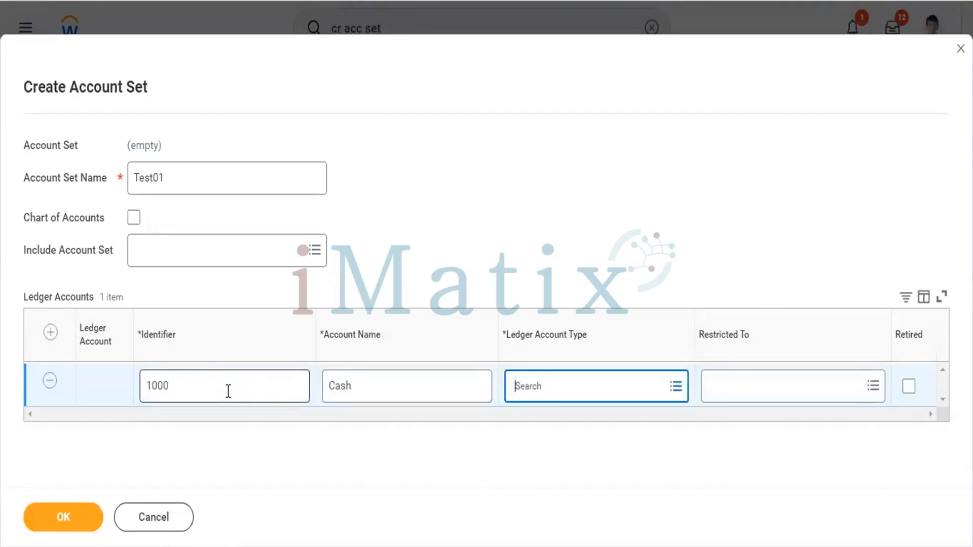
{"action": "left_click", "coordinate": [567, 381]}
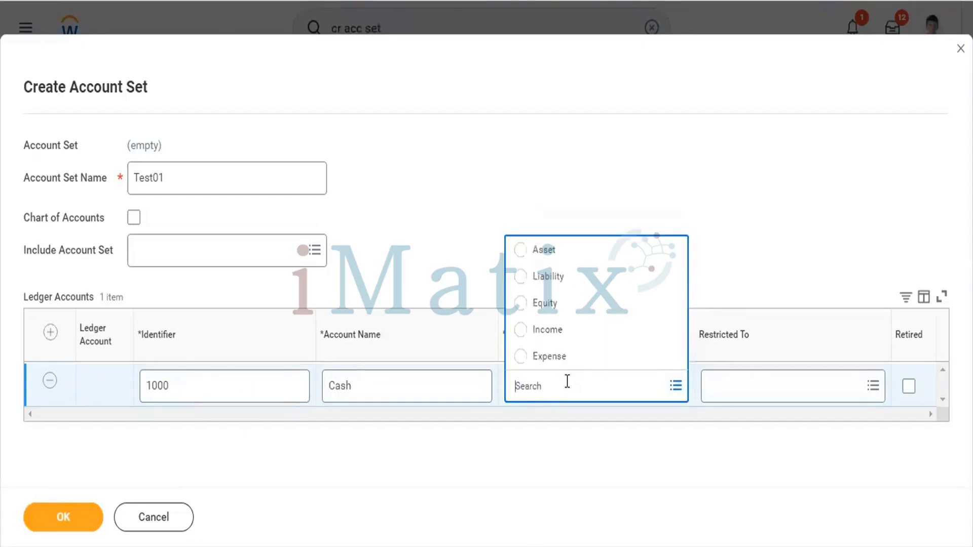
{"action": "left_click", "coordinate": [559, 250]}
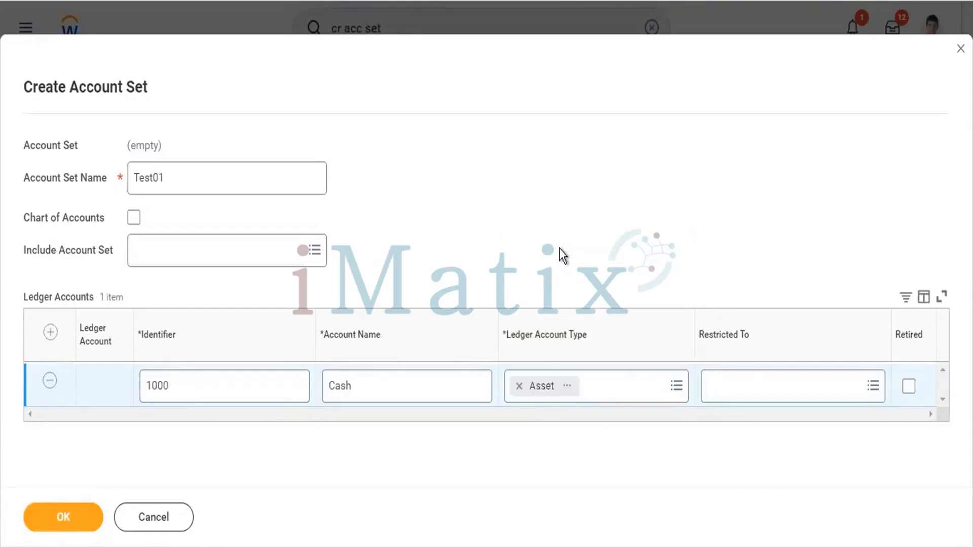
Restrict the Cash ledger account to Global Modern Services, Inc. (USA) and TW101 Twitter Inc, and submit the account set
{"action": "left_click", "coordinate": [762, 382]}
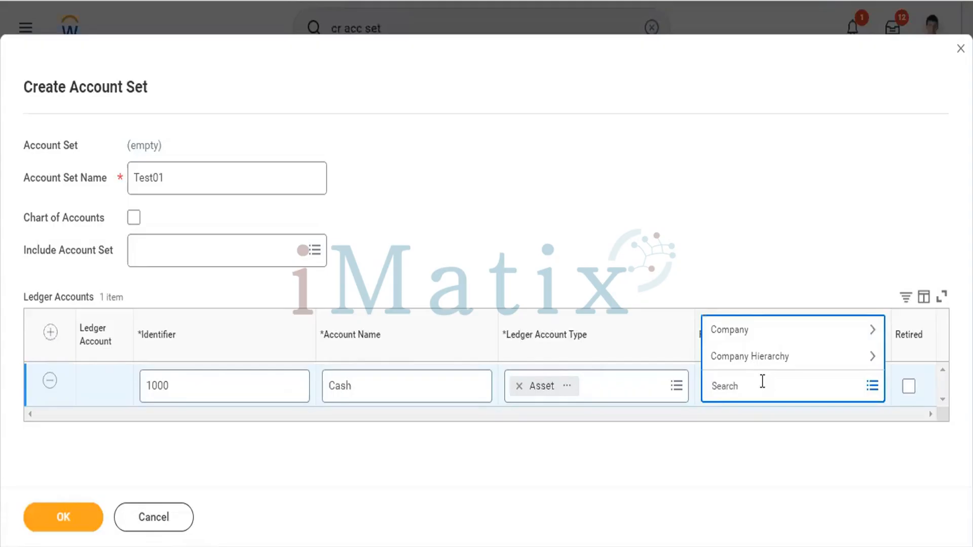
{"action": "type", "text": "gms usa"}
{"action": "key", "text": "Return"}
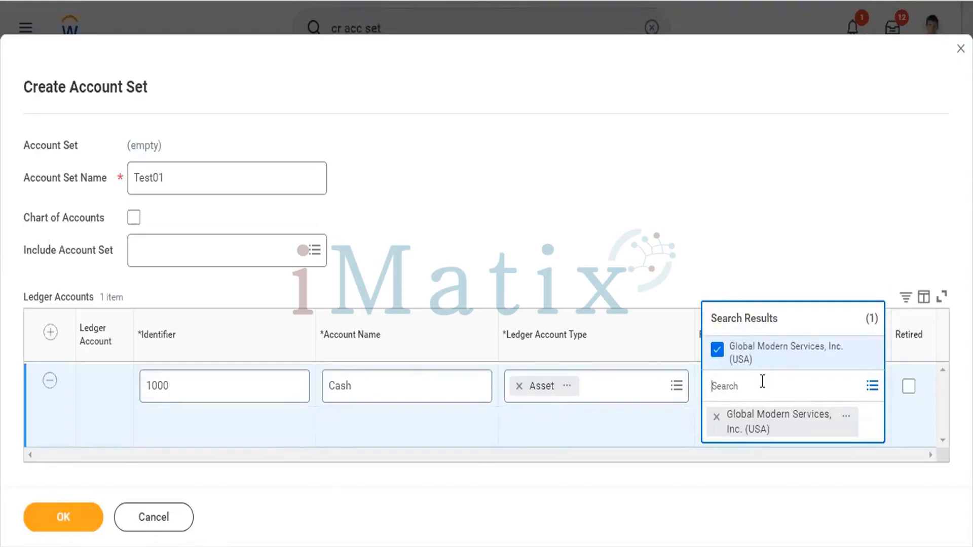
{"action": "type", "text": "twitter"}
{"action": "key", "text": "Return"}
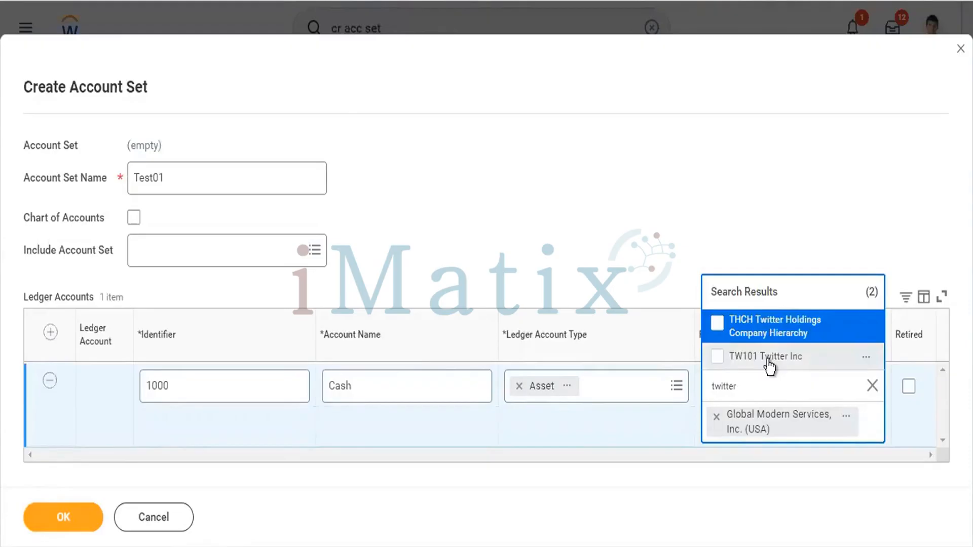
{"action": "left_click", "coordinate": [769, 361]}
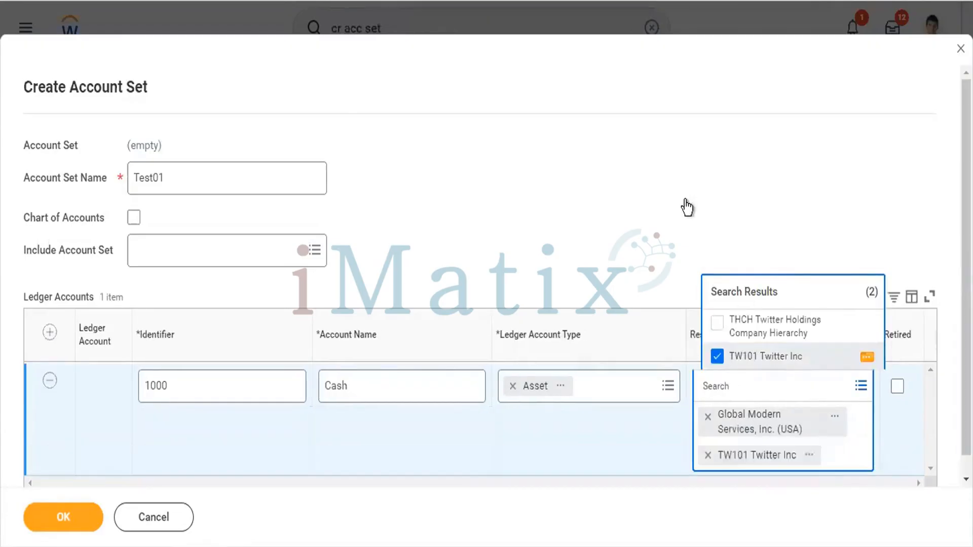
{"action": "left_click", "coordinate": [654, 159]}
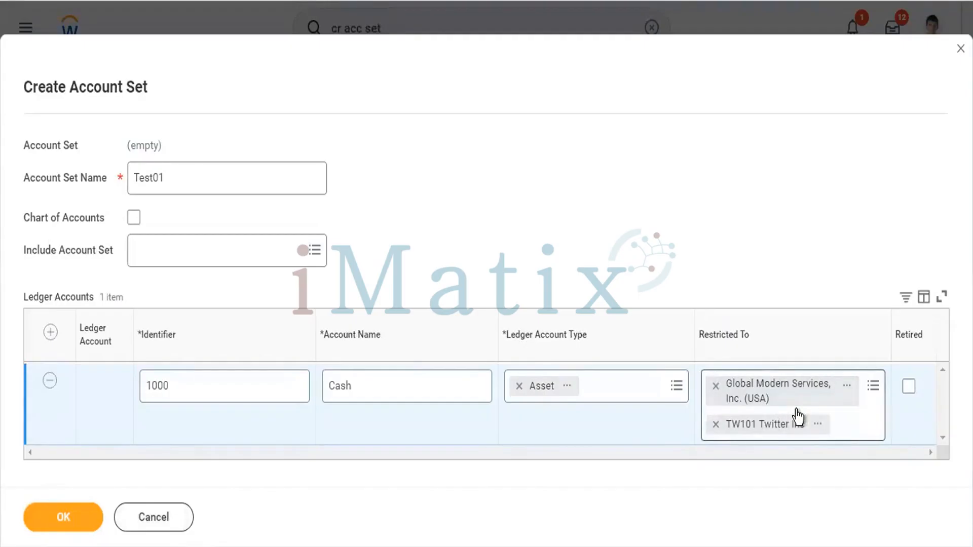
{"action": "left_click", "coordinate": [78, 517]}
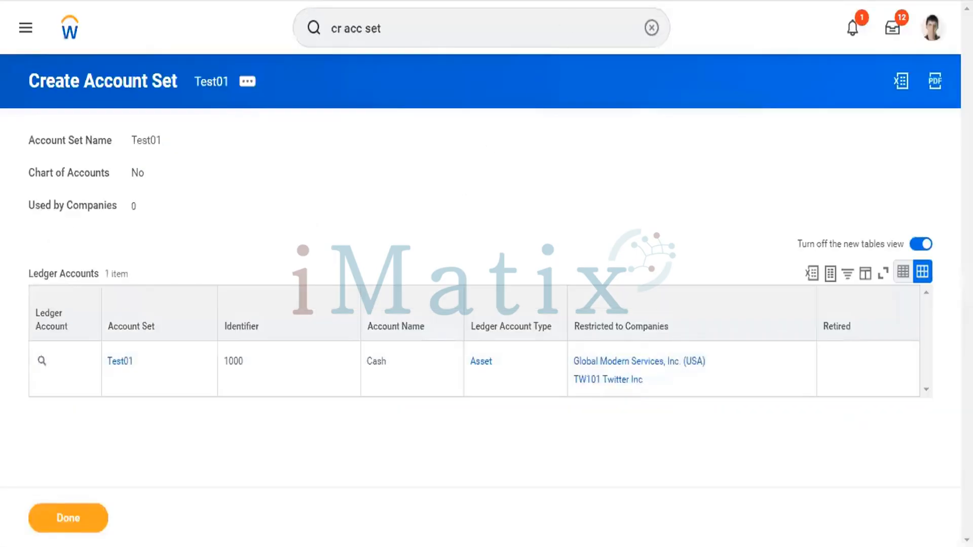
Close the Test01 account set page and return to editing the accounting details of TW101 Twitter Inc
{"action": "right_click", "coordinate": [564, 1]}
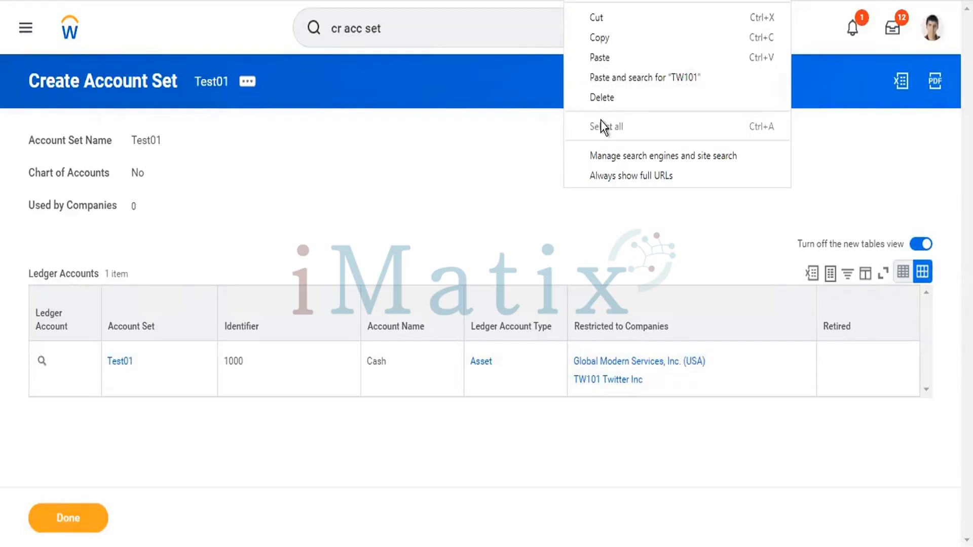
{"action": "left_click", "coordinate": [601, 97]}
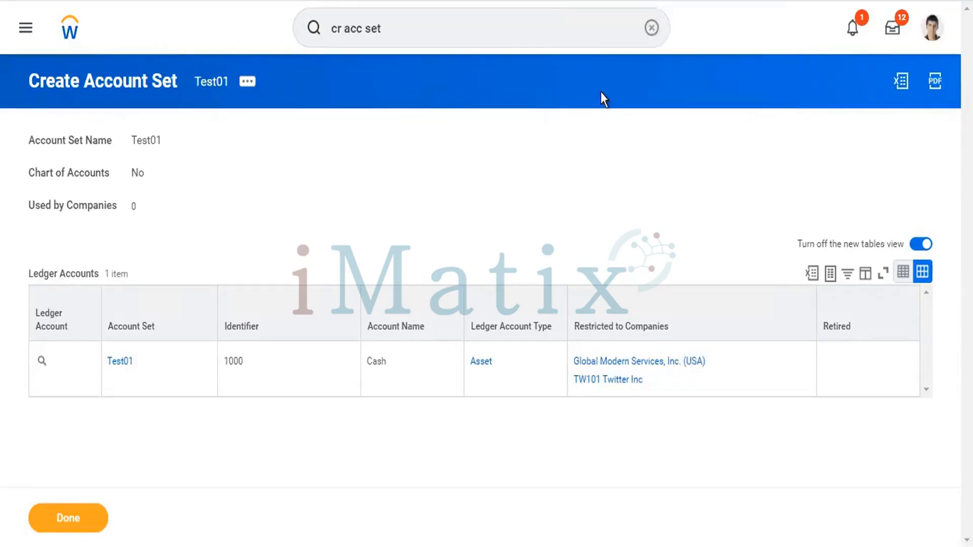
{"action": "right_click", "coordinate": [563, 1]}
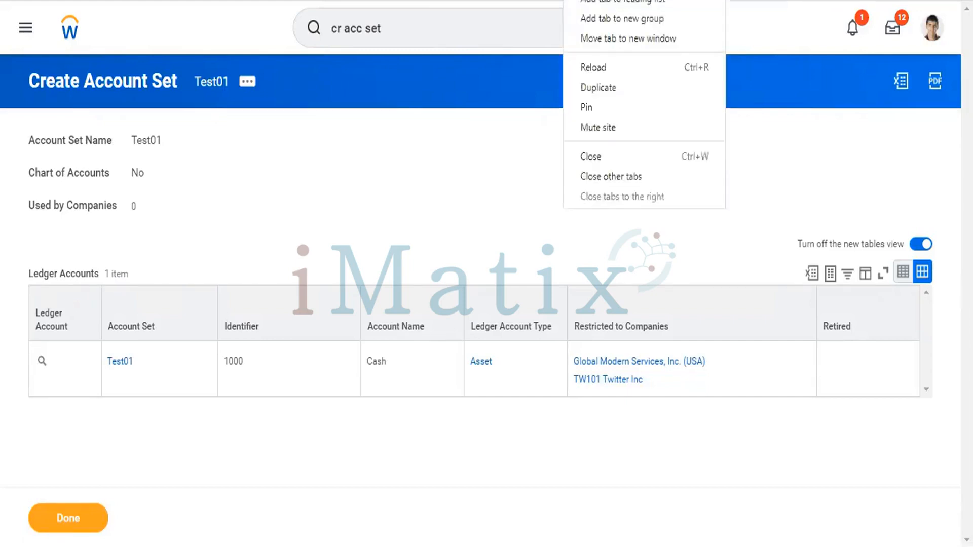
{"action": "left_click", "coordinate": [610, 153]}
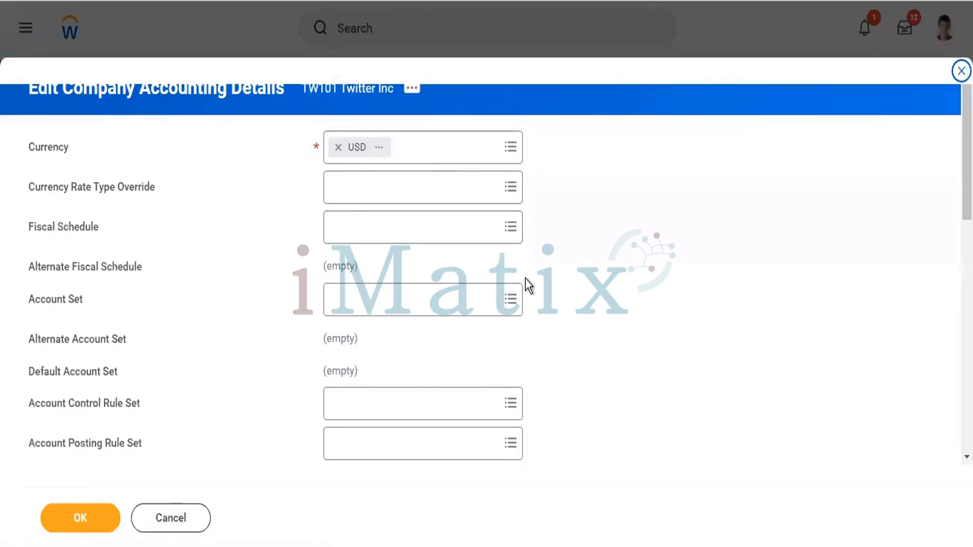
Set the fiscal schedule of TW101 Twitter Inc to Standard Corporate Schedule
{"action": "scroll", "coordinate": [524, 278], "scroll_direction": "down", "scroll_amount": 3}
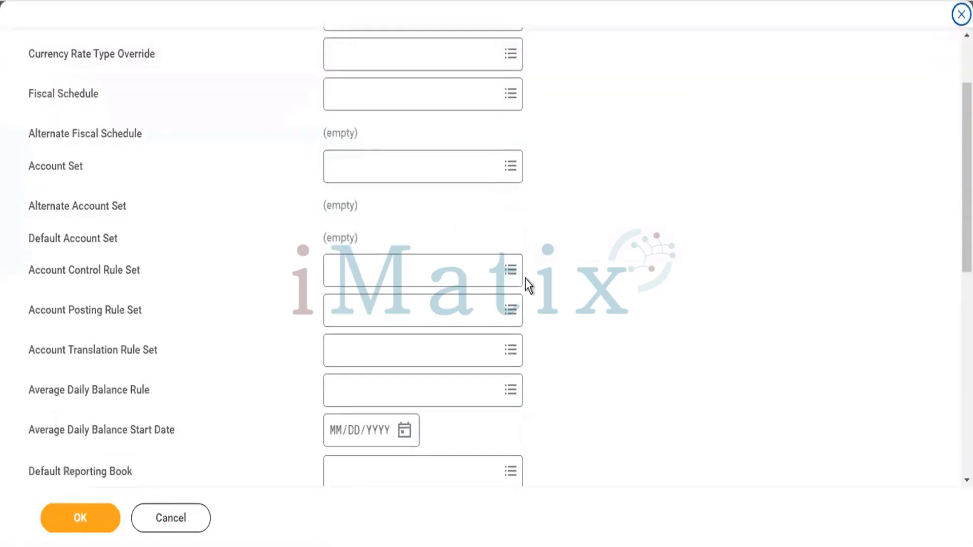
{"action": "scroll", "coordinate": [525, 278], "scroll_direction": "up", "scroll_amount": 2}
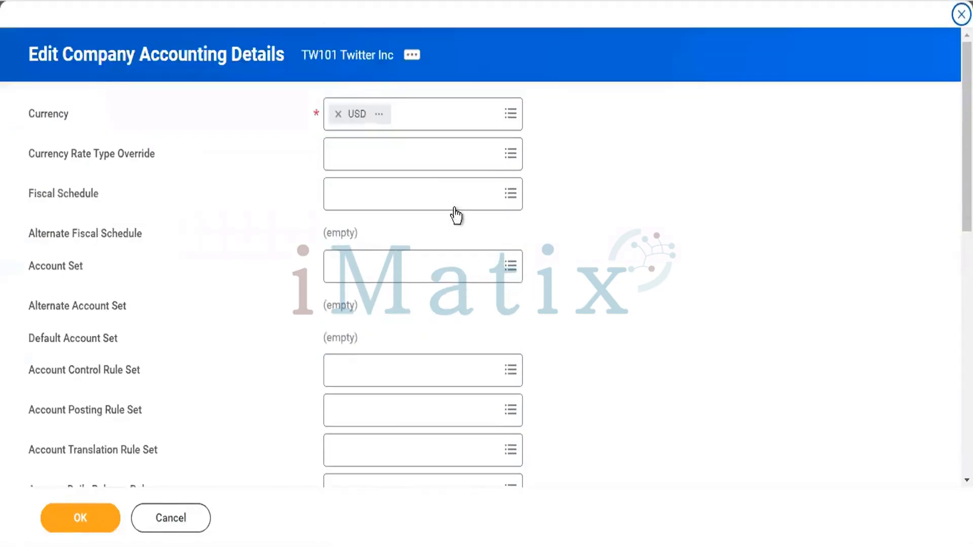
{"action": "left_click", "coordinate": [419, 166]}
{"action": "left_click", "coordinate": [601, 221]}
{"action": "left_click", "coordinate": [437, 197]}
{"action": "type", "text": "standard"}
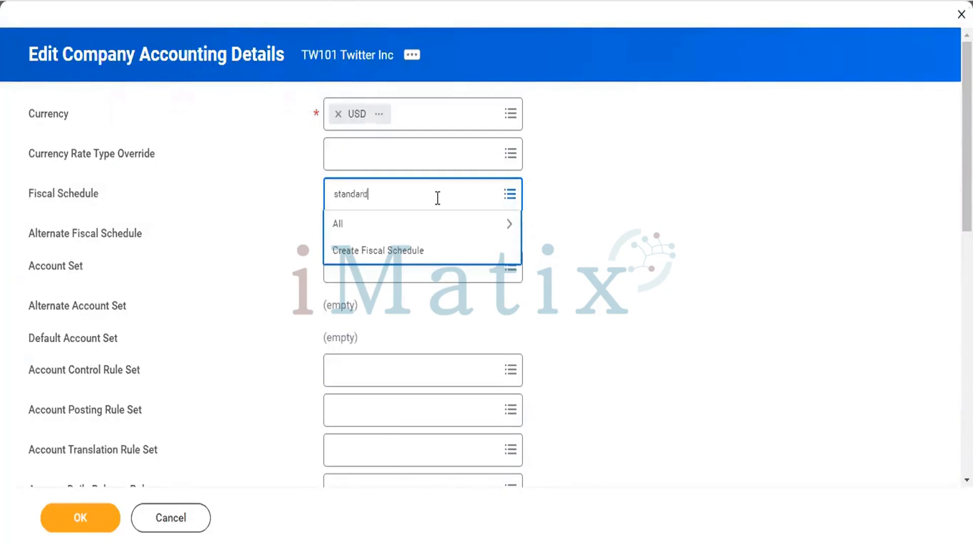
{"action": "key", "text": "Return"}
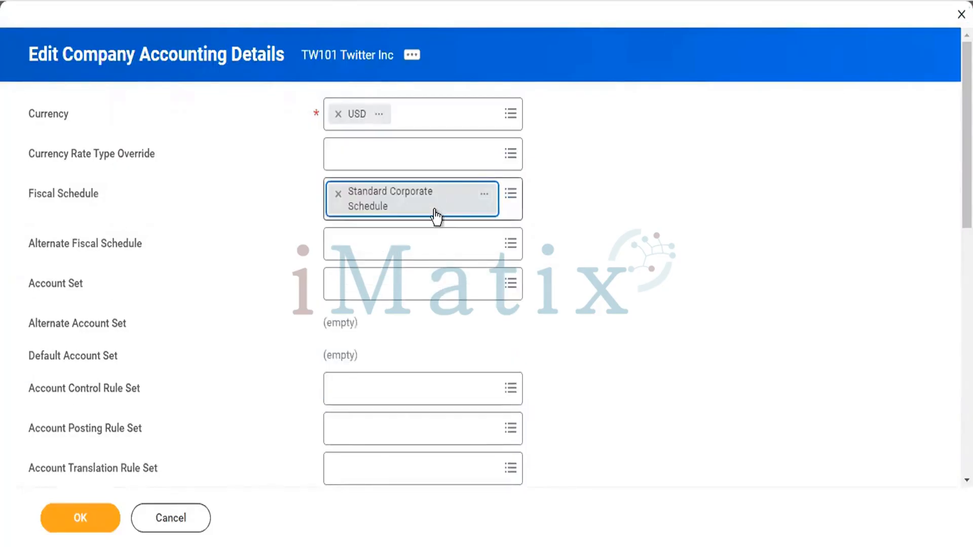
Choose Corporate as the account set in the accounting details of TW101 Twitter Inc
{"action": "left_click", "coordinate": [413, 293]}
{"action": "type", "text": "corp"}
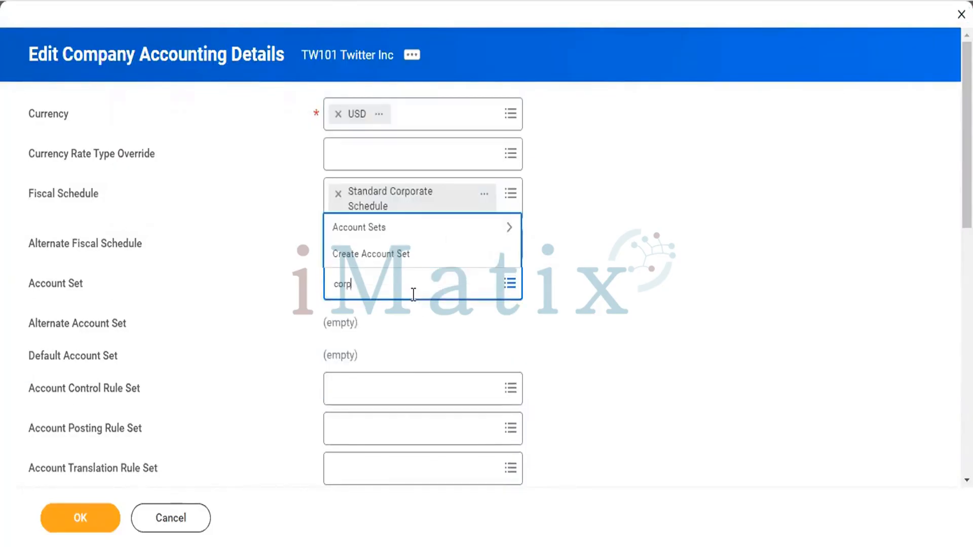
{"action": "key", "text": "Return"}
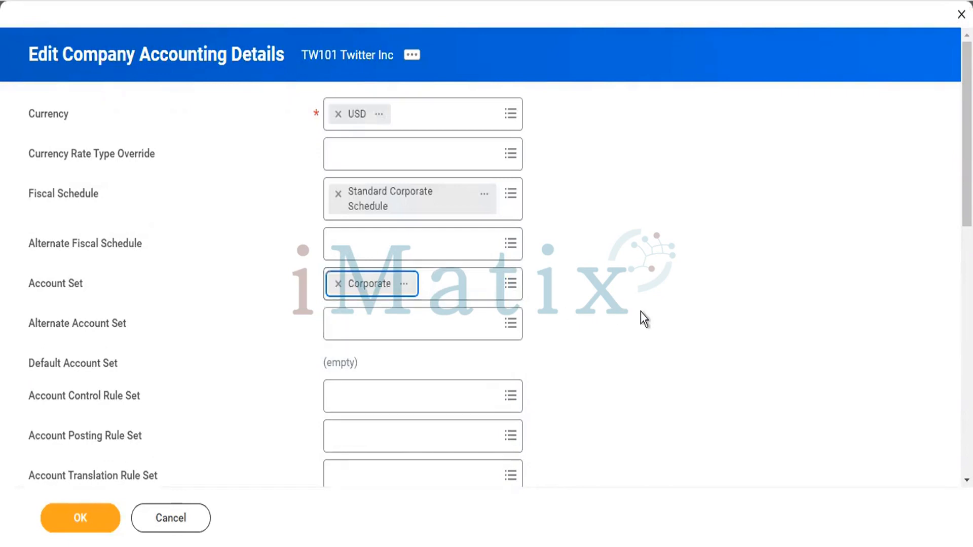
Set the account control rule set of TW101 Twitter Inc to Standard Corporate Controls
{"action": "scroll", "coordinate": [641, 312], "scroll_direction": "down", "scroll_amount": 4}
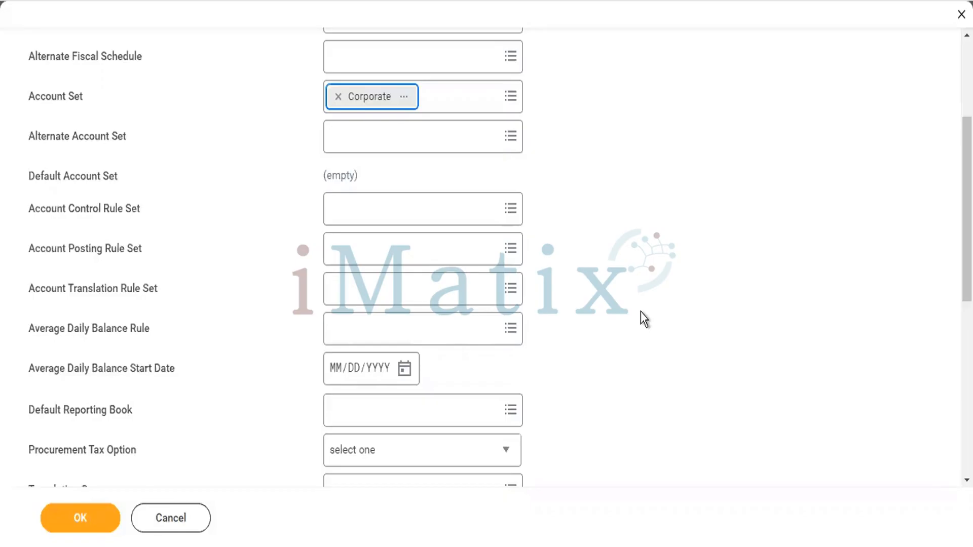
{"action": "scroll", "coordinate": [640, 312], "scroll_direction": "up", "scroll_amount": 3}
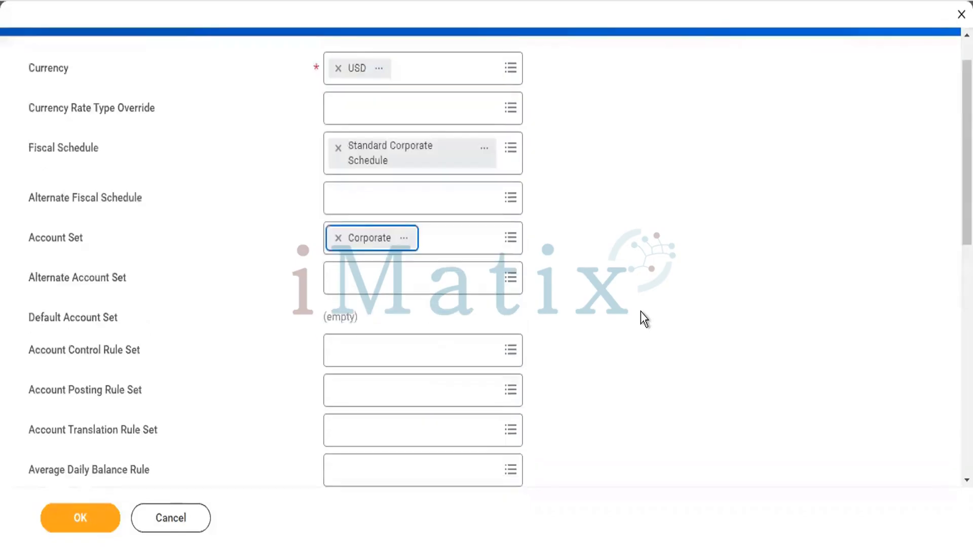
{"action": "left_click", "coordinate": [426, 351]}
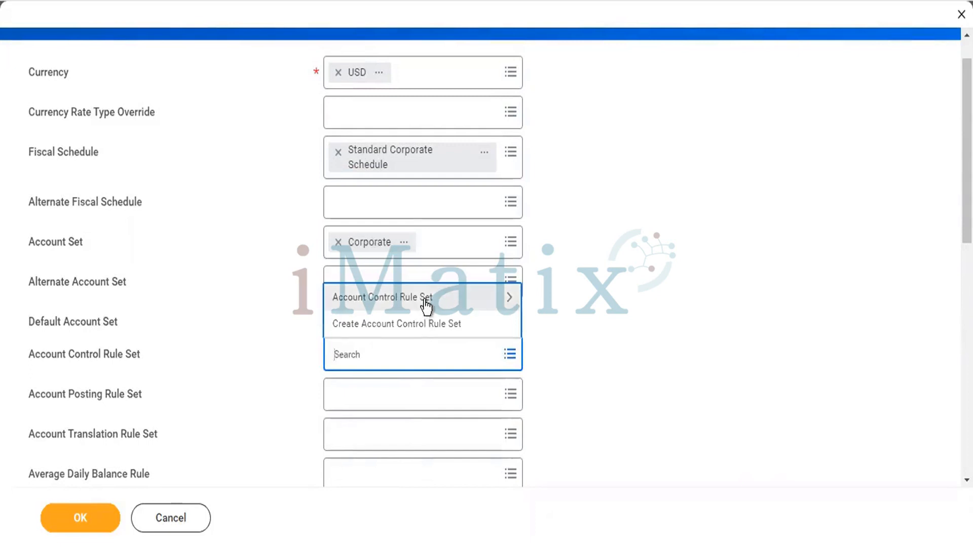
{"action": "left_click", "coordinate": [424, 299]}
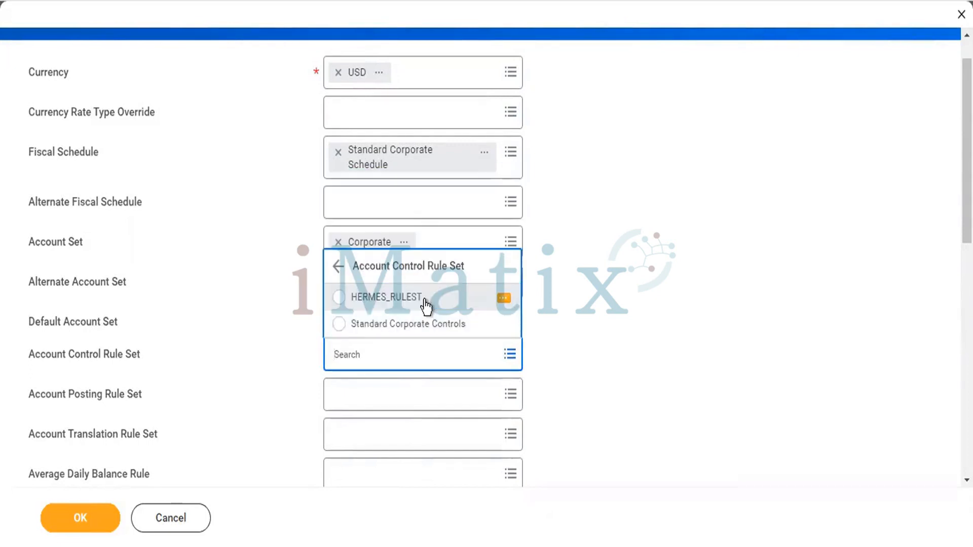
{"action": "left_click", "coordinate": [425, 303]}
{"action": "left_click", "coordinate": [422, 327]}
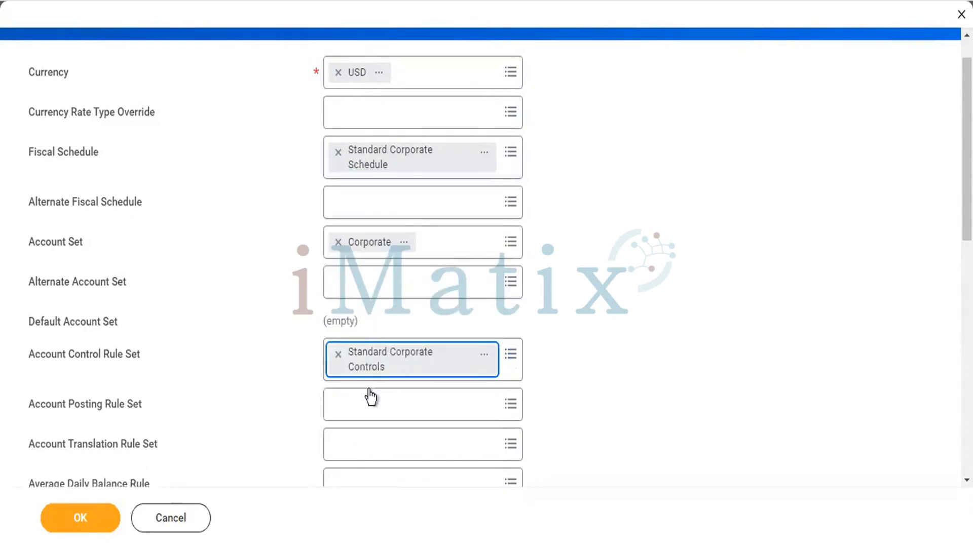
Set the account posting rule set of TW101 Twitter Inc to Standard Corporate Account Posting Rule
{"action": "left_click", "coordinate": [368, 395]}
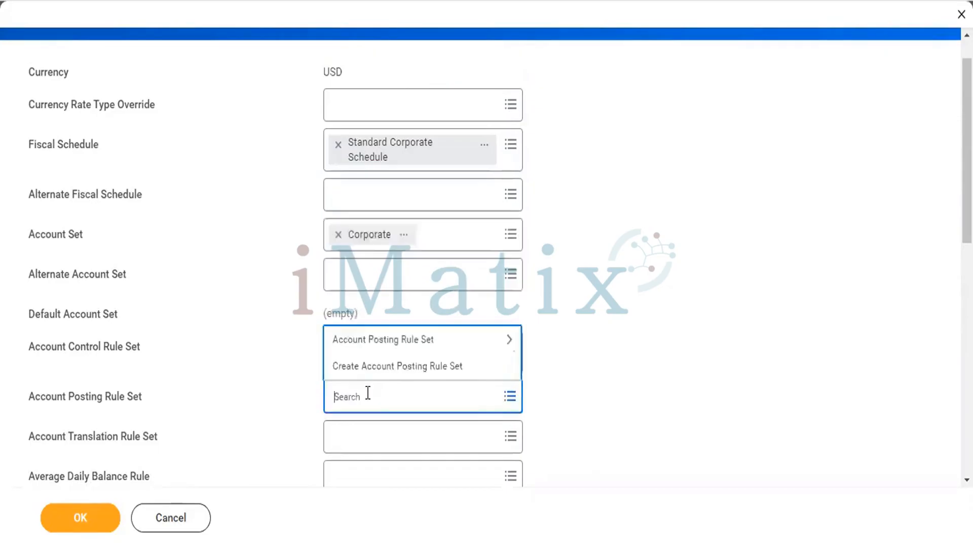
{"action": "left_click", "coordinate": [369, 348]}
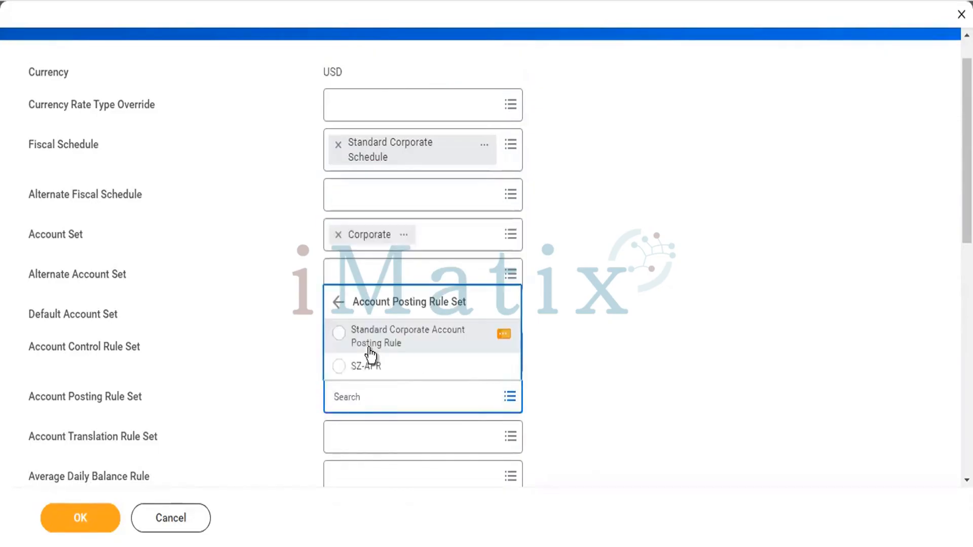
{"action": "left_click", "coordinate": [370, 350]}
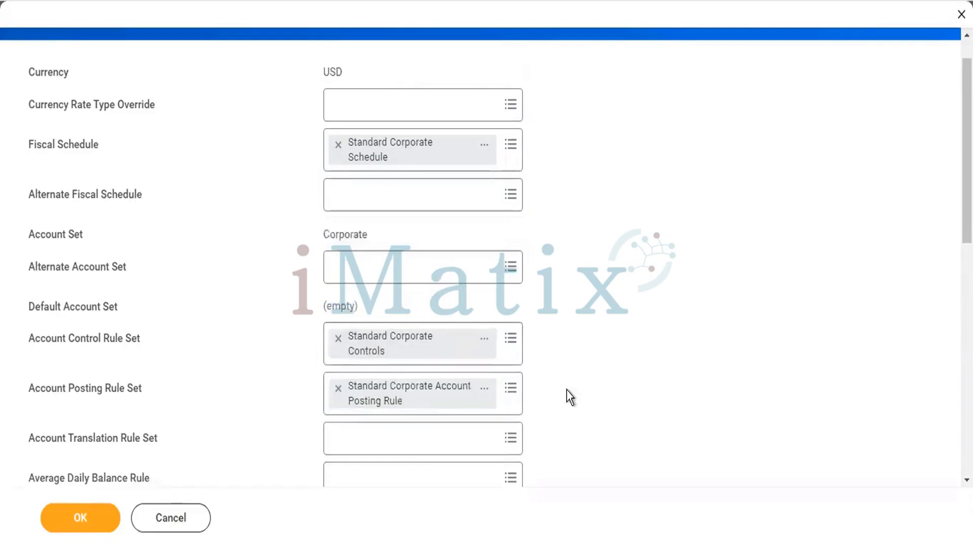
Choose Reverse Debit/Credit as the journal reversal option for TW101 Twitter Inc and save the company accounting details
{"action": "scroll", "coordinate": [567, 391], "scroll_direction": "down", "scroll_amount": 5}
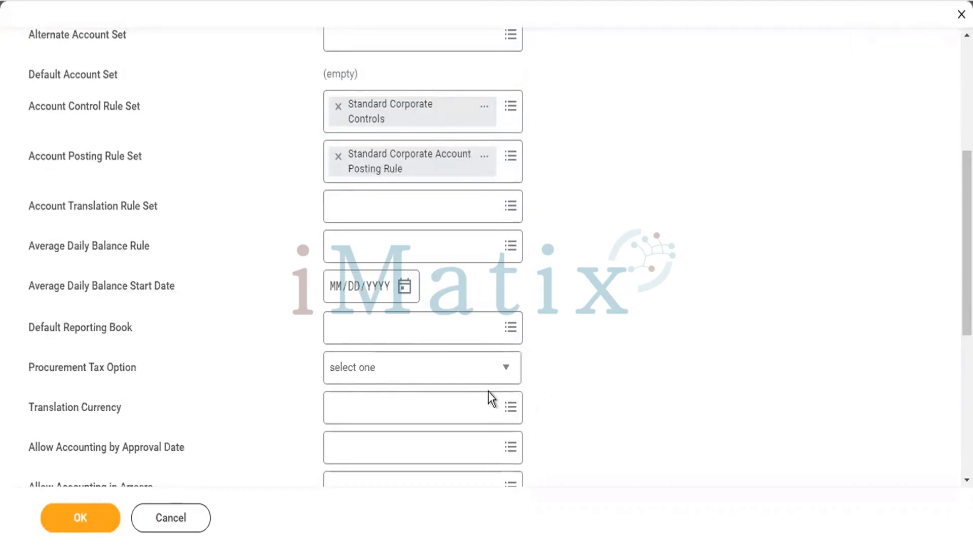
{"action": "scroll", "coordinate": [488, 395], "scroll_direction": "down", "scroll_amount": 2}
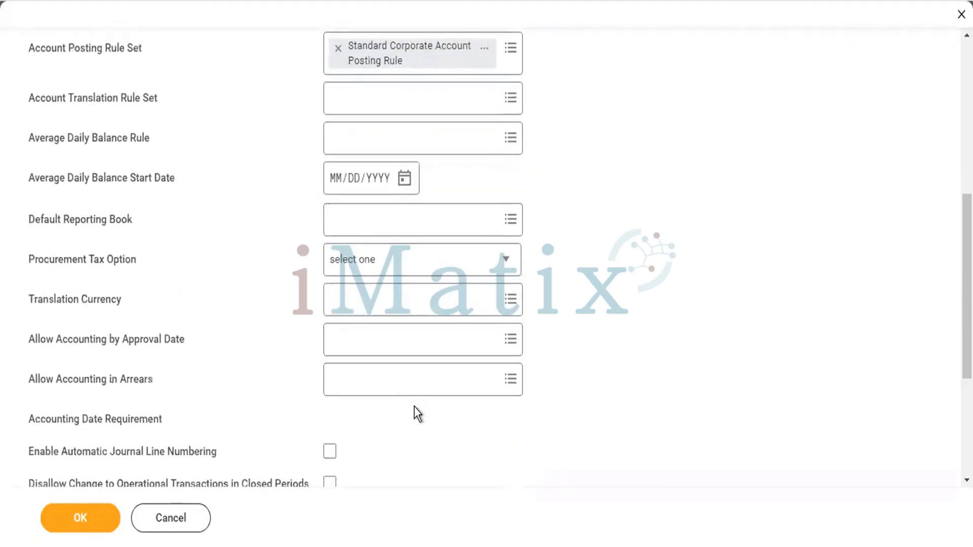
{"action": "scroll", "coordinate": [414, 406], "scroll_direction": "down", "scroll_amount": 2}
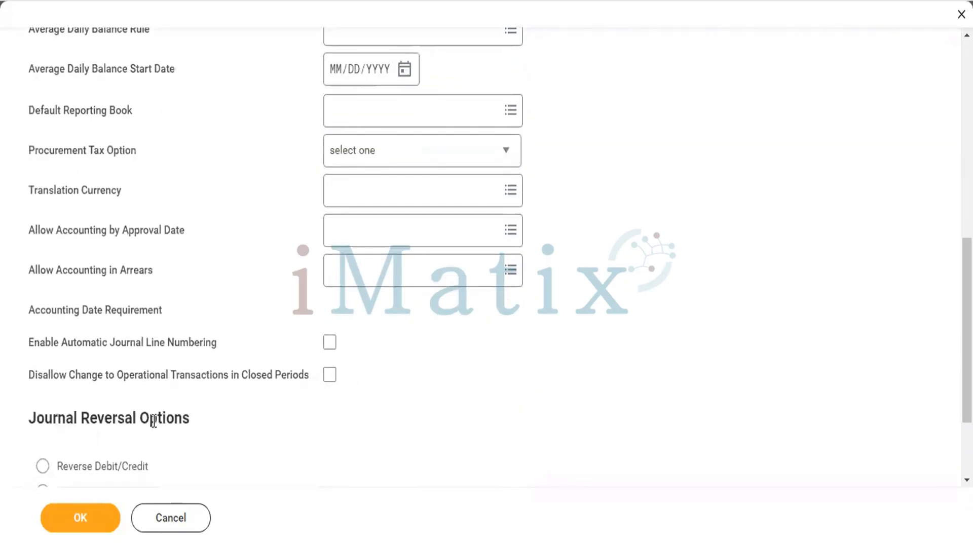
{"action": "left_click", "coordinate": [124, 464]}
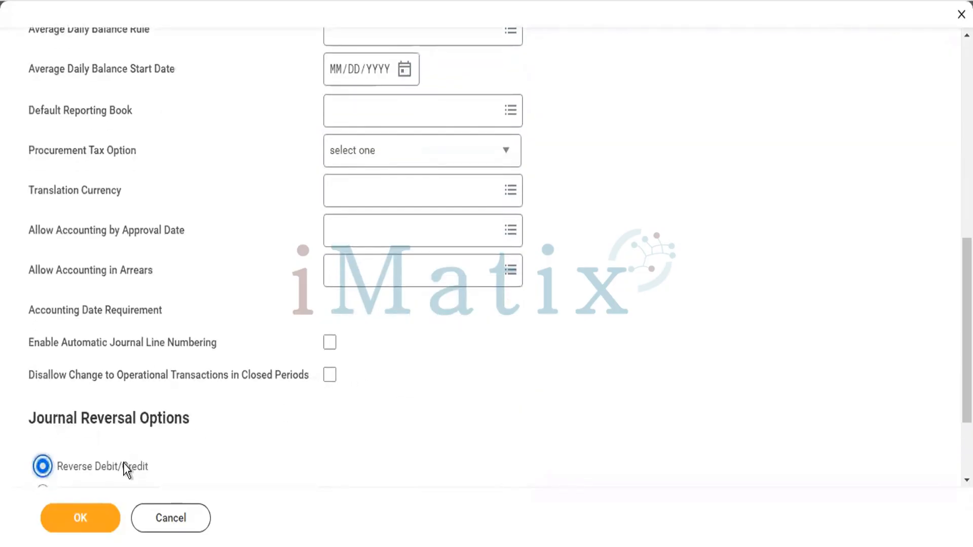
{"action": "left_click", "coordinate": [79, 524]}
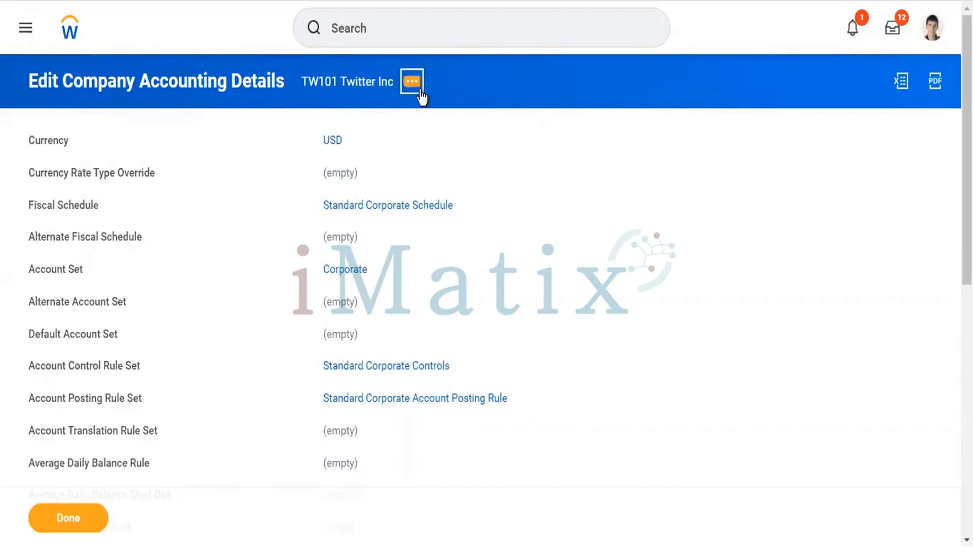
Reopen the company accounting details of TW101 Twitter Inc for editing
{"action": "left_click", "coordinate": [412, 82]}
{"action": "left_click", "coordinate": [420, 92]}
{"action": "mouse_move", "coordinate": [527, 144]}
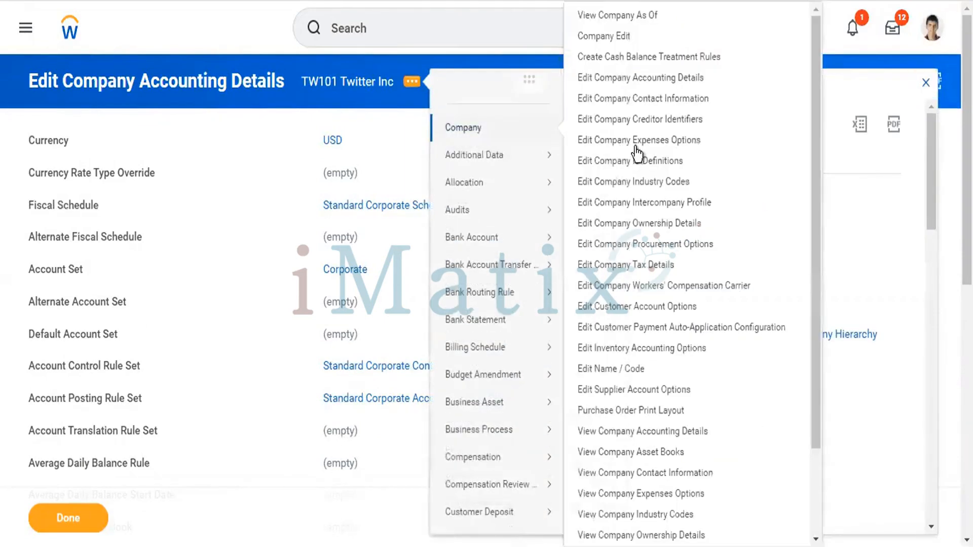
{"action": "left_click", "coordinate": [650, 76]}
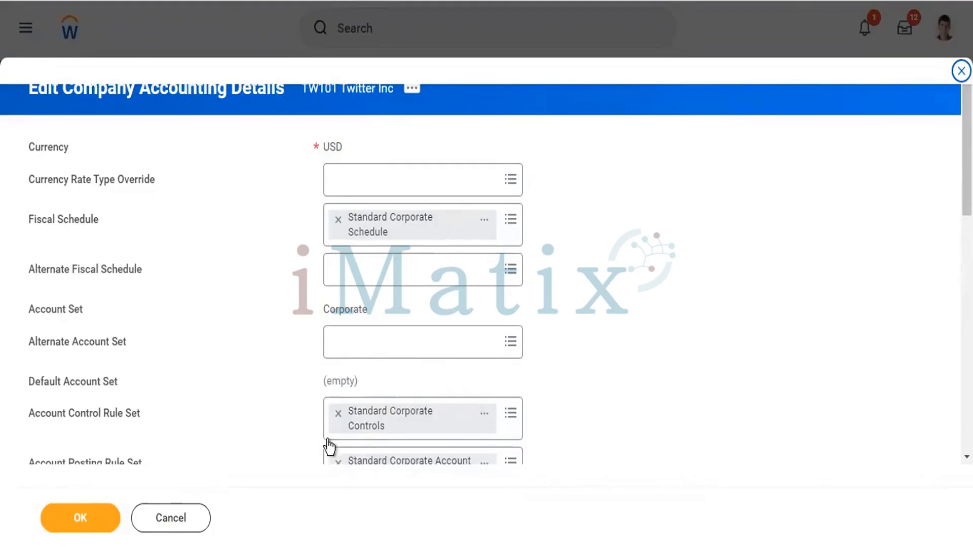
Clear the account control rule set of TW101 Twitter Inc and select Standard Corporate Controls again
{"action": "left_click", "coordinate": [339, 414]}
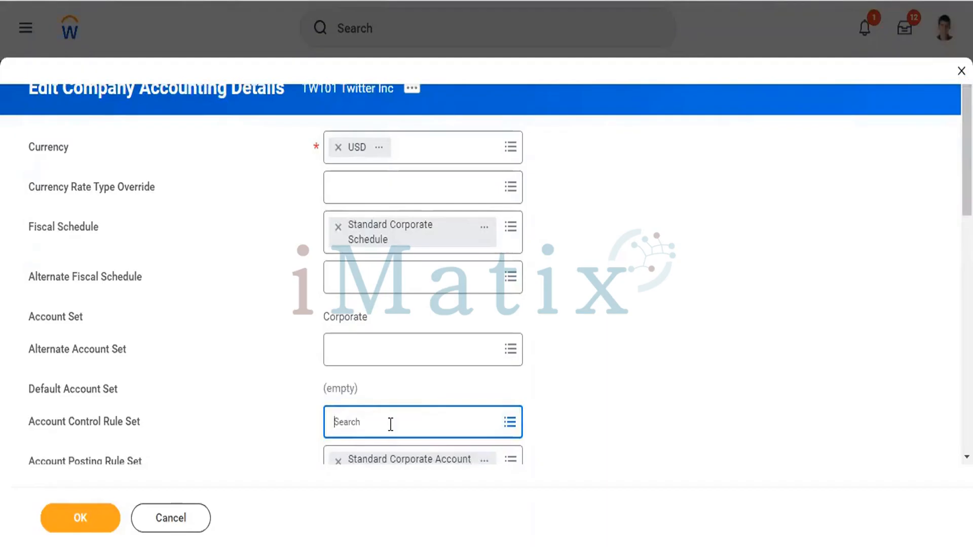
{"action": "left_click", "coordinate": [391, 423]}
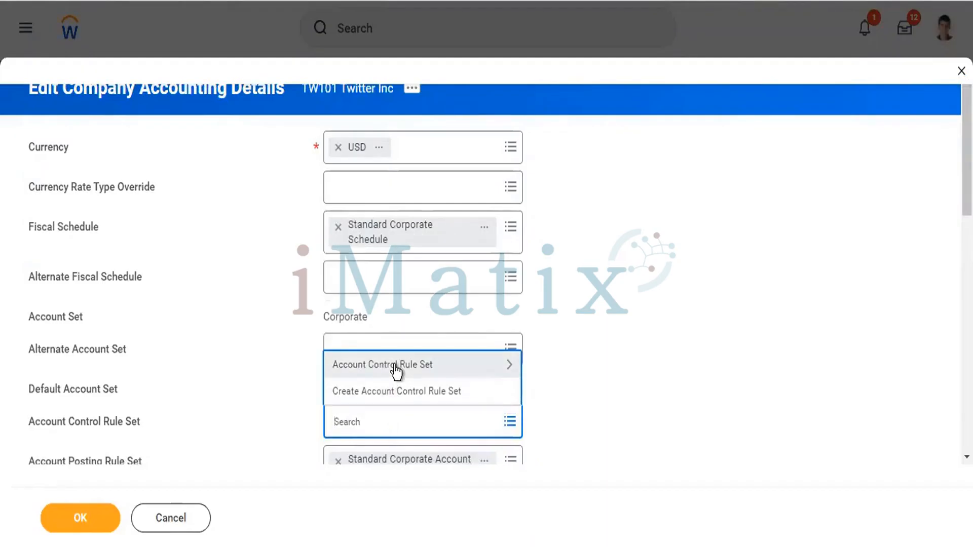
{"action": "left_click", "coordinate": [395, 366]}
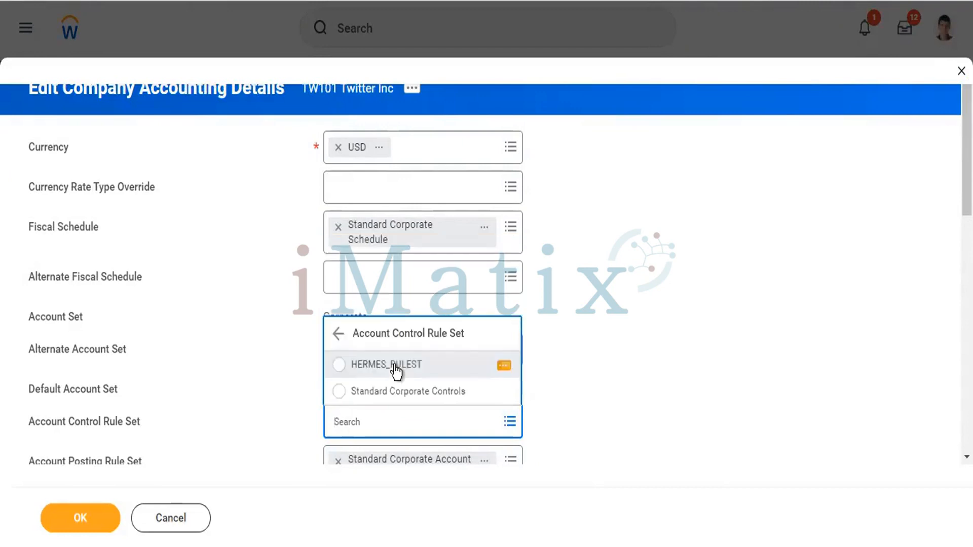
{"action": "left_click", "coordinate": [397, 398]}
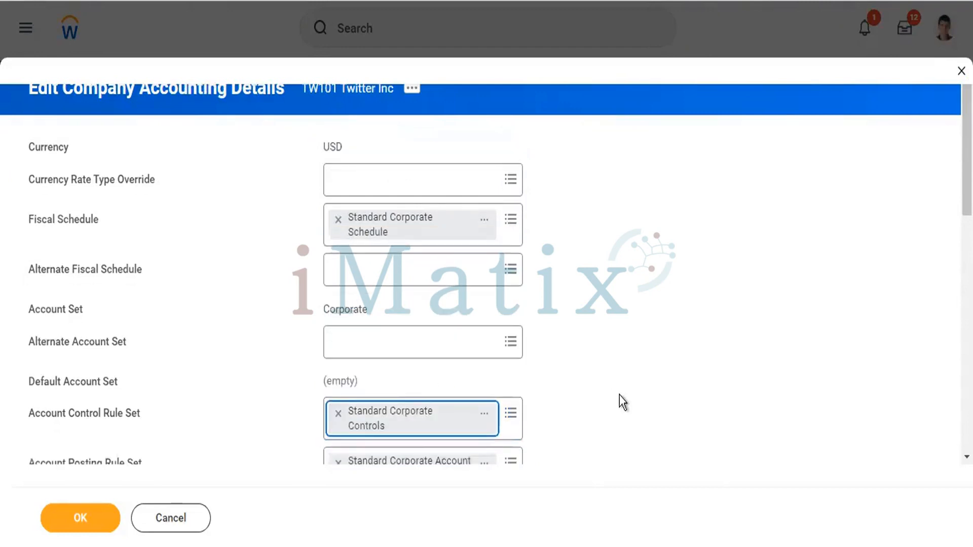
{"action": "left_click", "coordinate": [619, 395]}
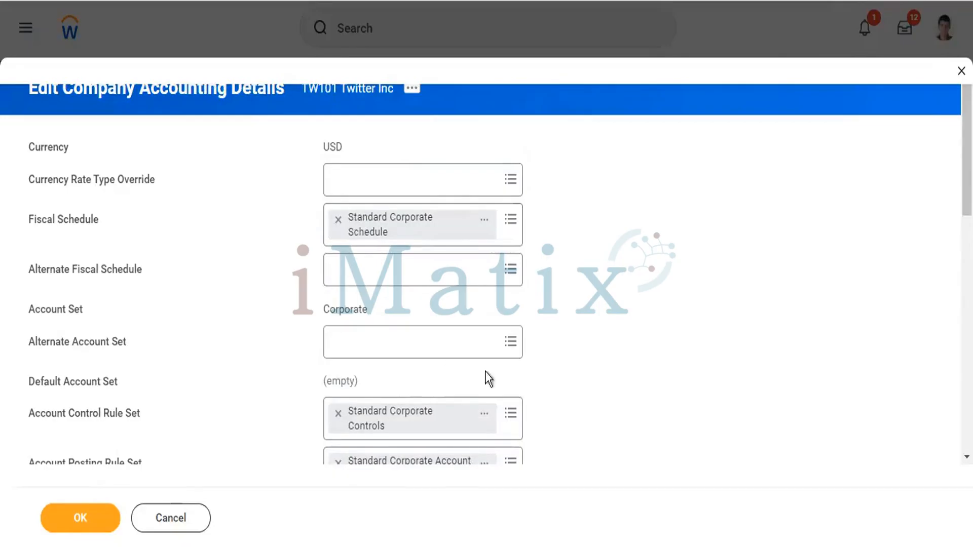
View the Standard Corporate Controls rule set in a separate tab and examine its companies, general threshold and ledger account approval thresholds
{"action": "scroll", "coordinate": [535, 390], "scroll_direction": "down", "scroll_amount": 4}
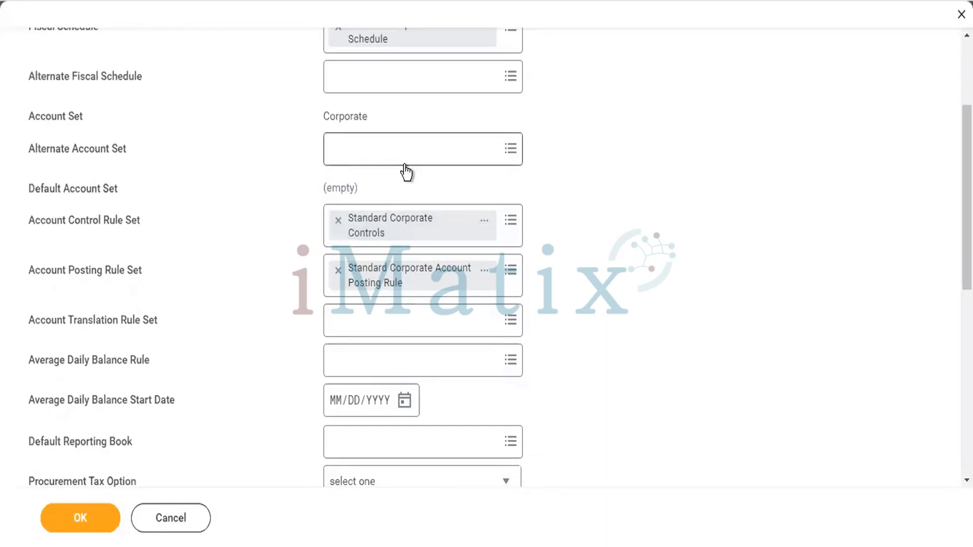
{"action": "right_click", "coordinate": [390, 233]}
{"action": "left_click", "coordinate": [444, 256]}
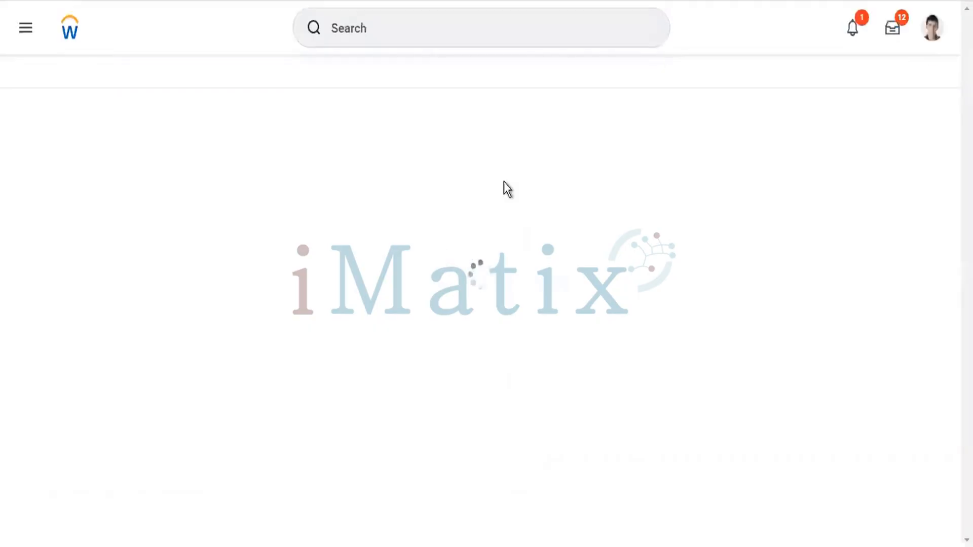
{"action": "scroll", "coordinate": [516, 131], "scroll_direction": "down", "scroll_amount": 3}
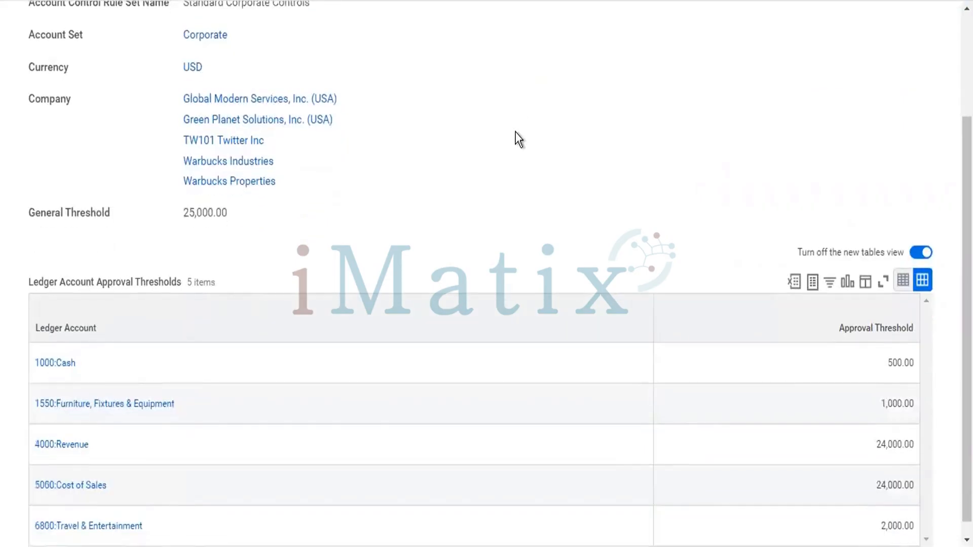
{"action": "scroll", "coordinate": [515, 132], "scroll_direction": "up", "scroll_amount": 3}
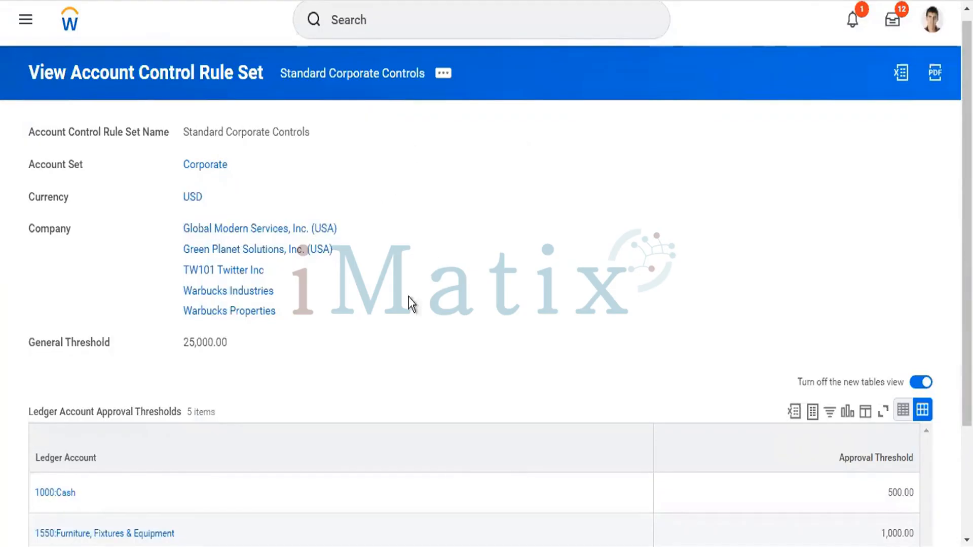
{"action": "scroll", "coordinate": [389, 314], "scroll_direction": "down", "scroll_amount": 3}
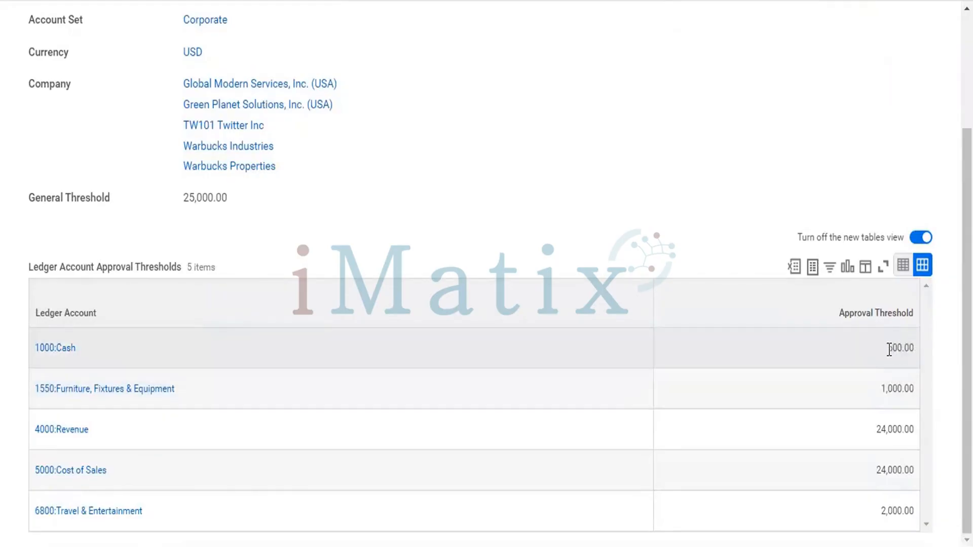
{"action": "right_click", "coordinate": [915, 349]}
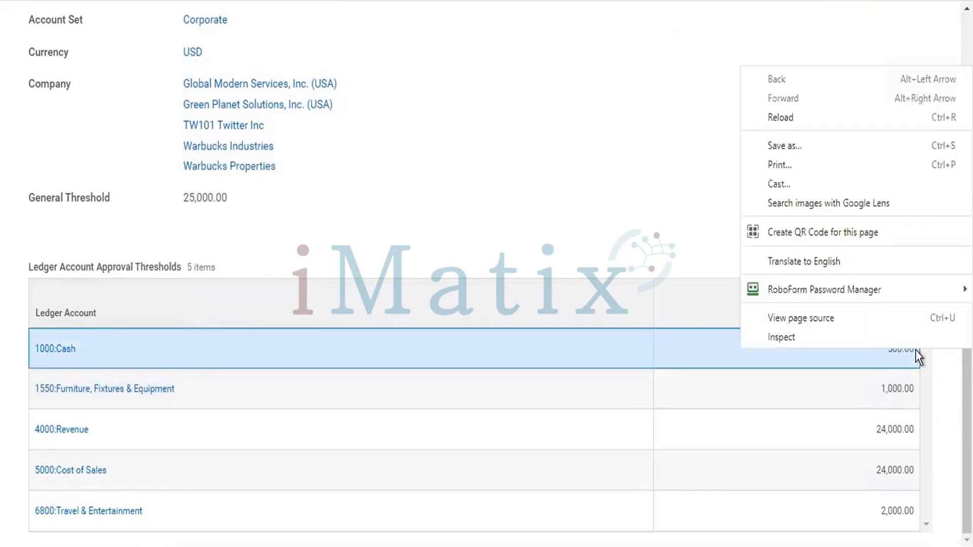
{"action": "left_click", "coordinate": [620, 219]}
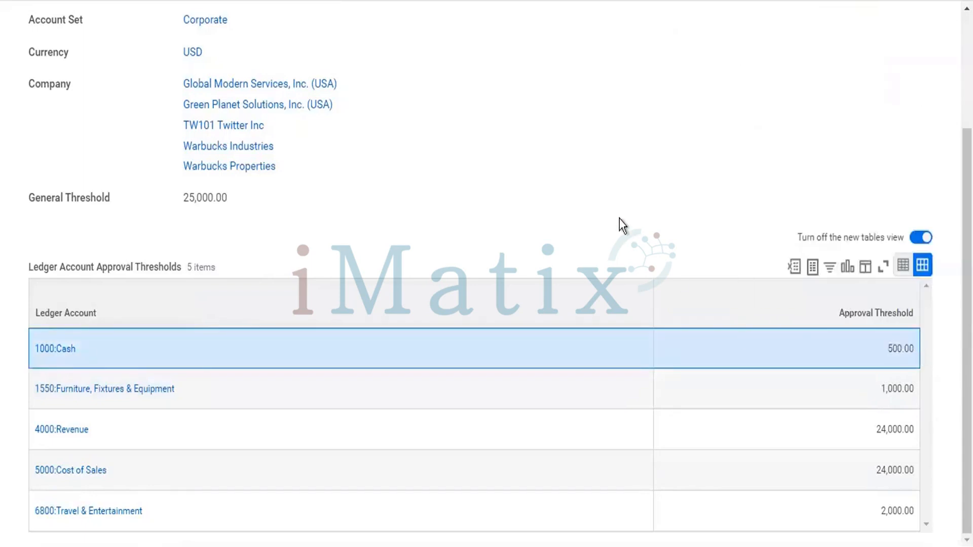
{"action": "mouse_move", "coordinate": [77, 350]}
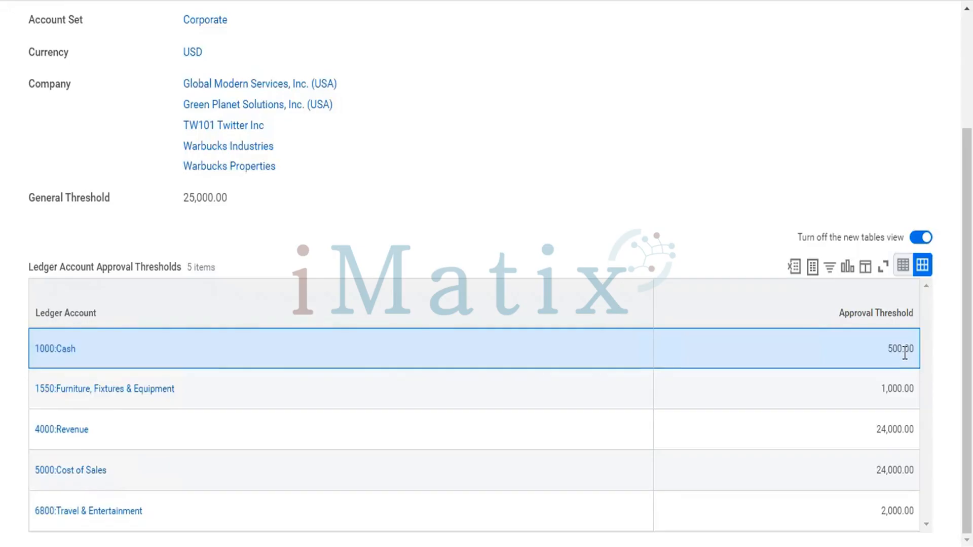
{"action": "scroll", "coordinate": [905, 353], "scroll_direction": "up", "scroll_amount": 3}
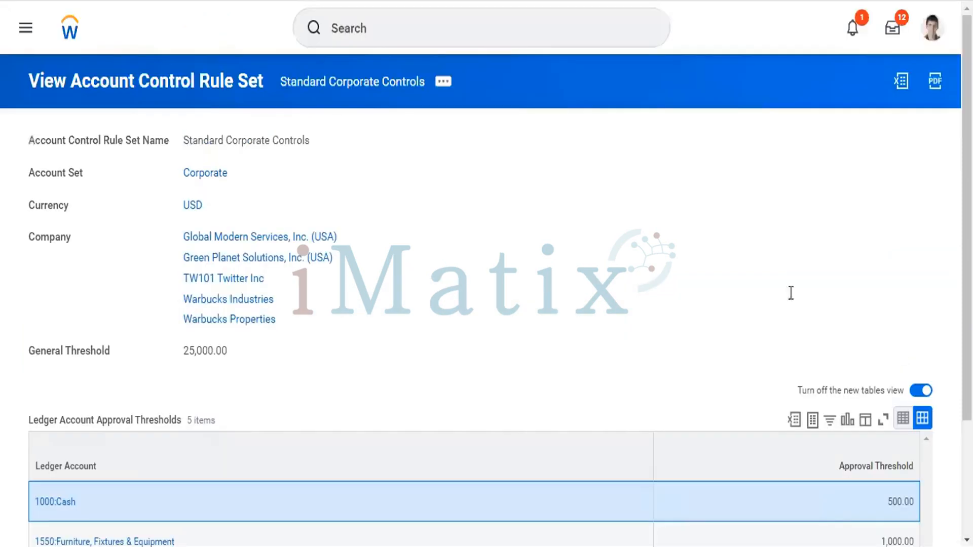
Search for the Create Account Control Rule Set task and open it
{"action": "left_click", "coordinate": [489, 36]}
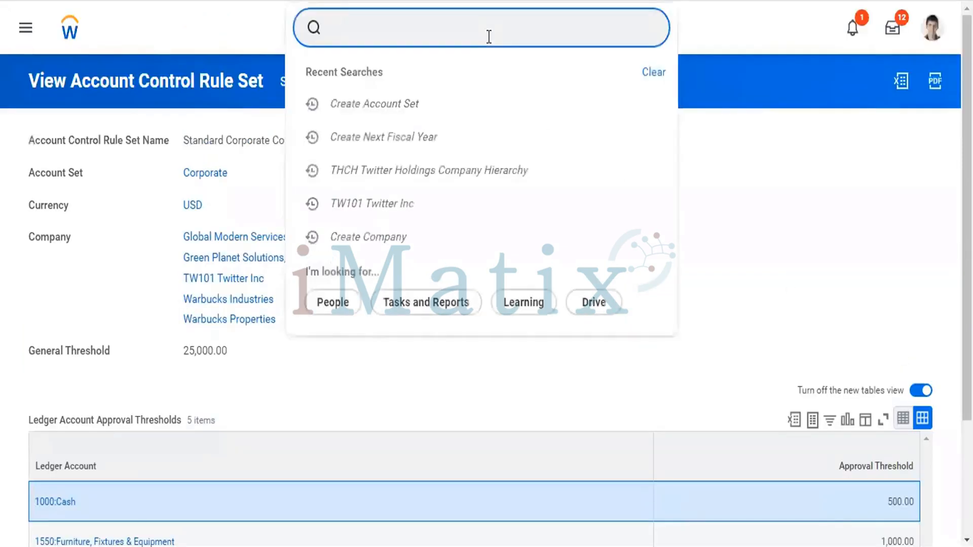
{"action": "type", "text": "cr acc contr"}
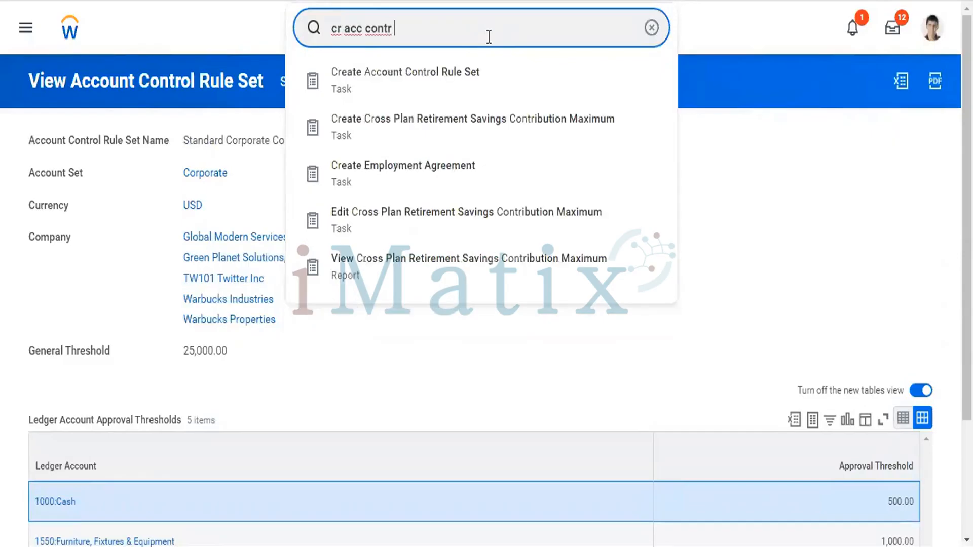
{"action": "key", "text": "Down"}
{"action": "key", "text": "Return"}
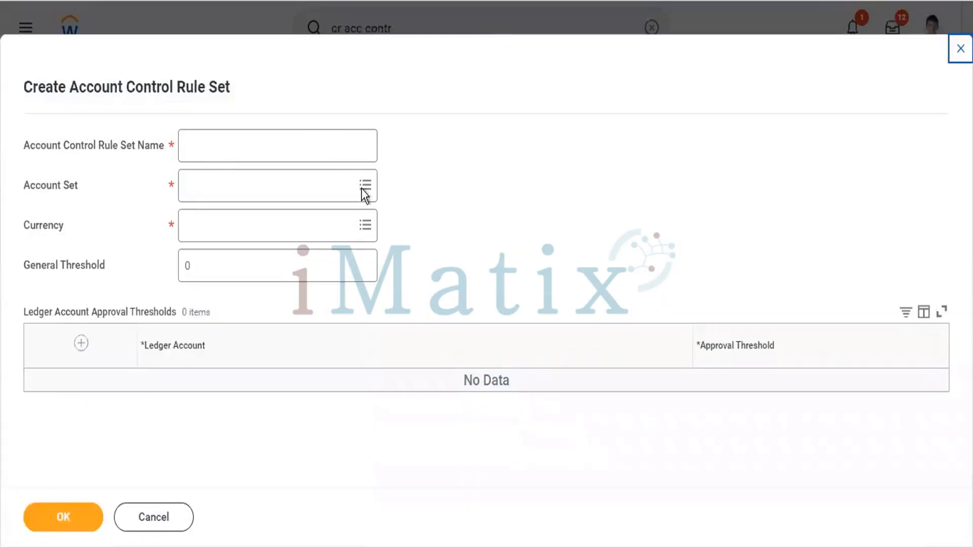
Add a blank ledger account approval threshold row, inspect the account set options and threshold field, and return to the company accounting details
{"action": "left_click", "coordinate": [83, 344]}
{"action": "left_click", "coordinate": [215, 186]}
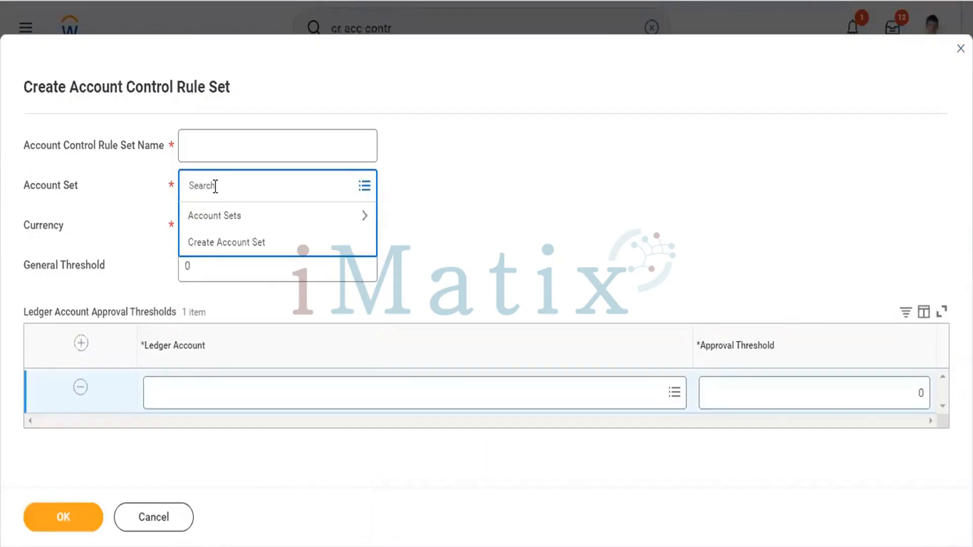
{"action": "left_click", "coordinate": [481, 231]}
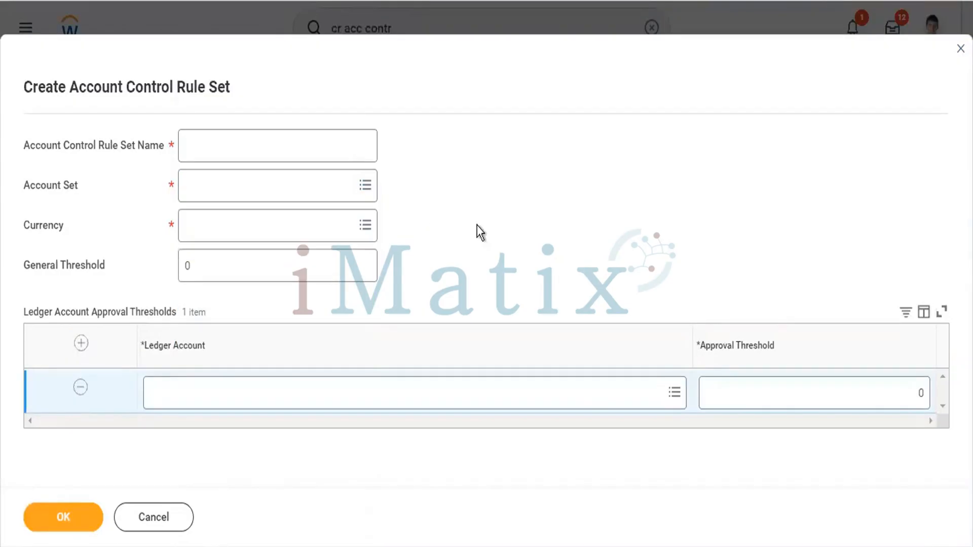
{"action": "left_click", "coordinate": [715, 390]}
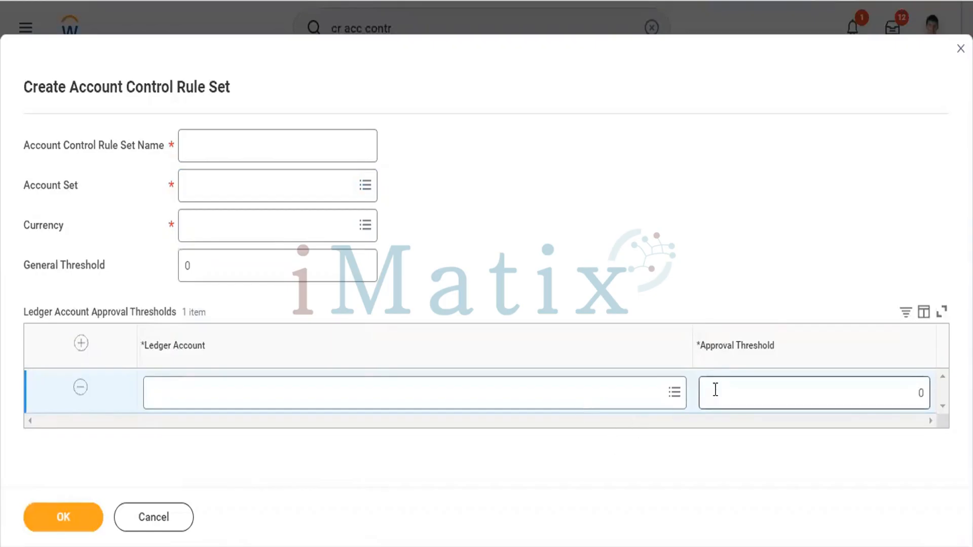
{"action": "left_click", "coordinate": [715, 389]}
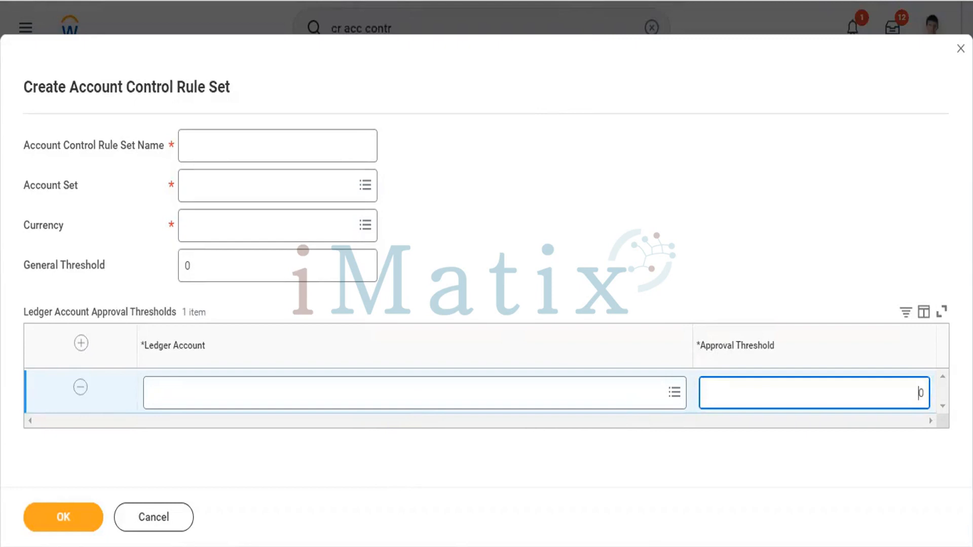
{"action": "right_click", "coordinate": [552, 1]}
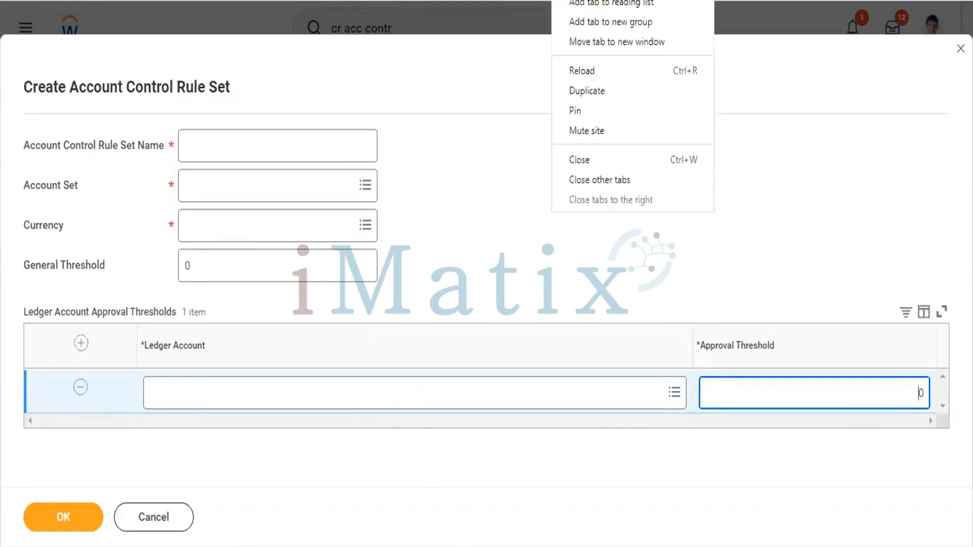
{"action": "key", "text": "Escape"}
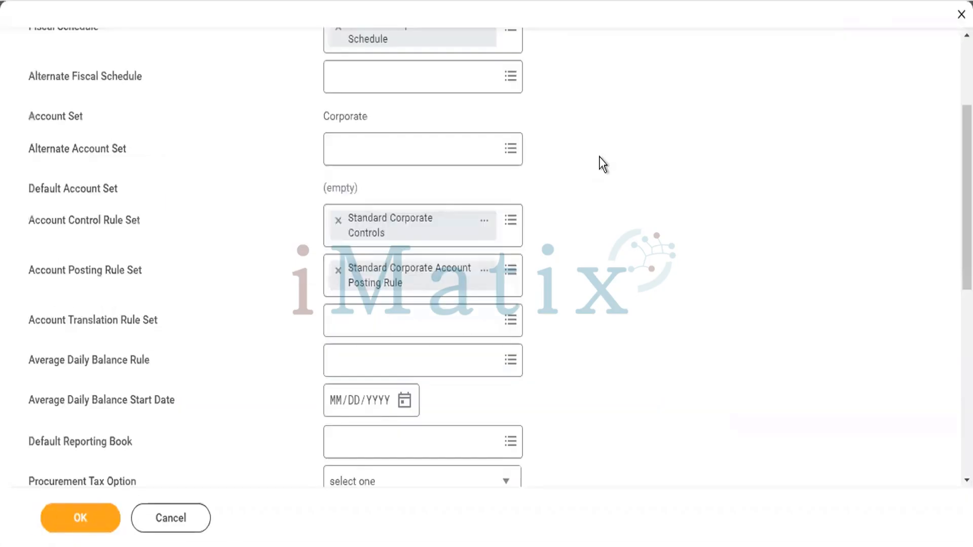
View the Standard Corporate Account Posting Rule set in a separate tab and examine its Cash posting rule and the list of other rules
{"action": "scroll", "coordinate": [601, 163], "scroll_direction": "down", "scroll_amount": 2}
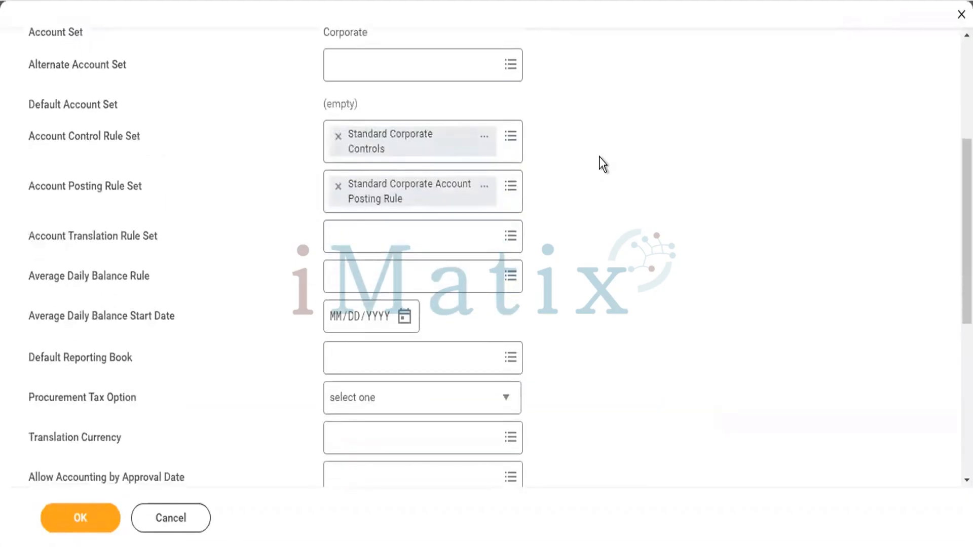
{"action": "right_click", "coordinate": [368, 201]}
{"action": "left_click", "coordinate": [388, 208]}
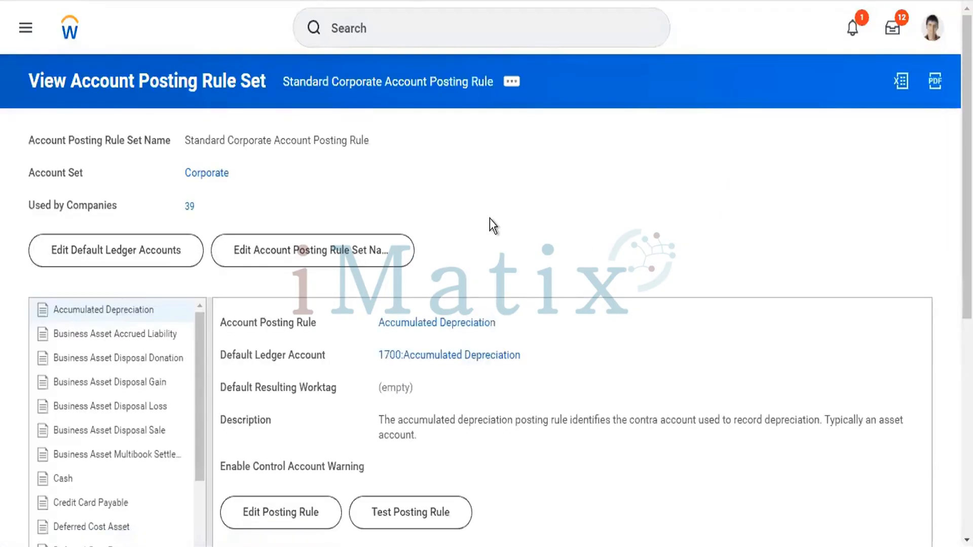
{"action": "scroll", "coordinate": [490, 218], "scroll_direction": "down", "scroll_amount": 4}
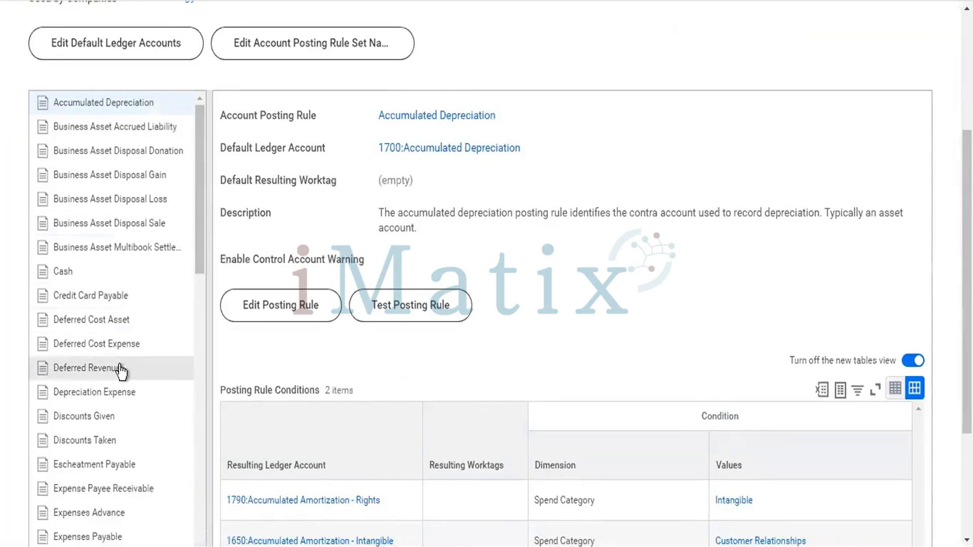
{"action": "left_click", "coordinate": [83, 282]}
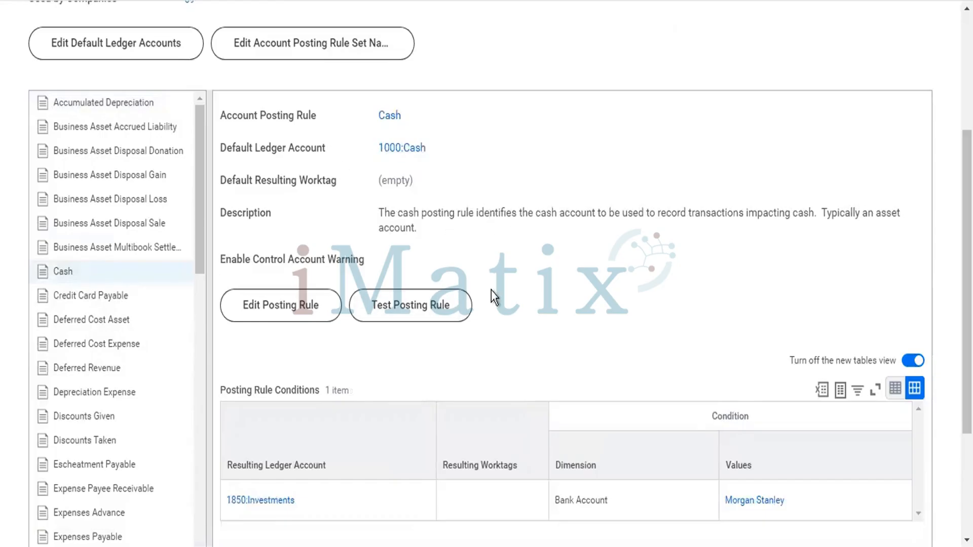
{"action": "scroll", "coordinate": [66, 388], "scroll_direction": "down", "scroll_amount": 5}
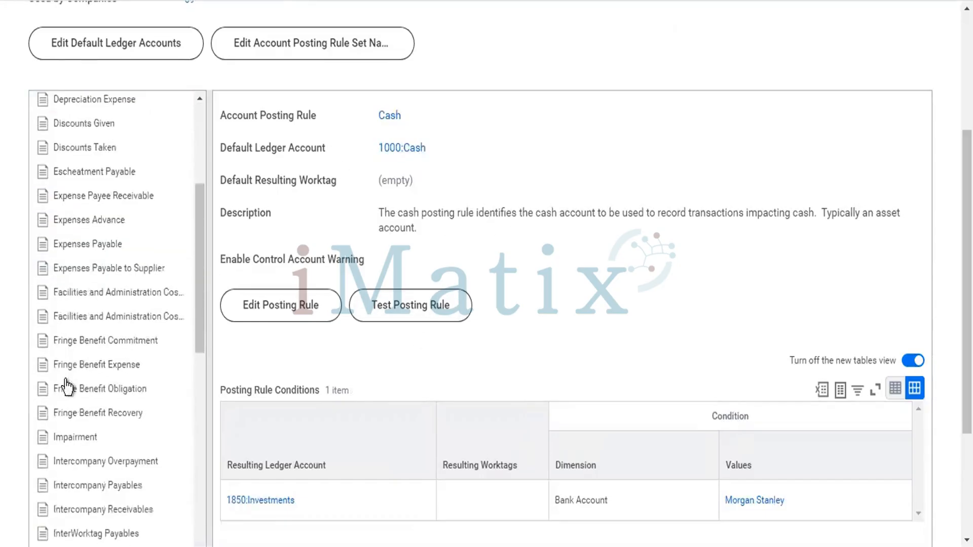
Look through the list of posting rules and view the details of the Pool Holding posting rule
{"action": "scroll", "coordinate": [66, 388], "scroll_direction": "down", "scroll_amount": 7}
{"action": "scroll", "coordinate": [67, 388], "scroll_direction": "down", "scroll_amount": 3}
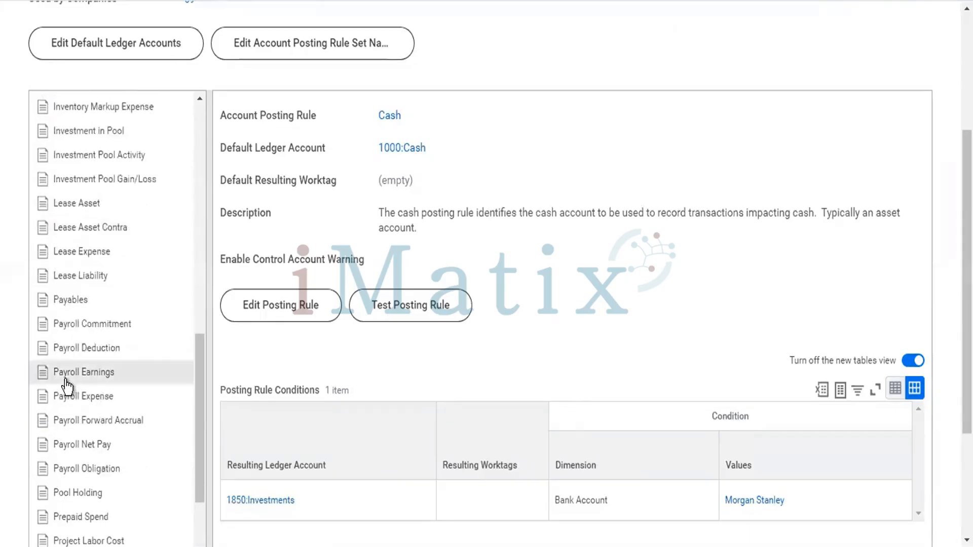
{"action": "left_click", "coordinate": [83, 305]}
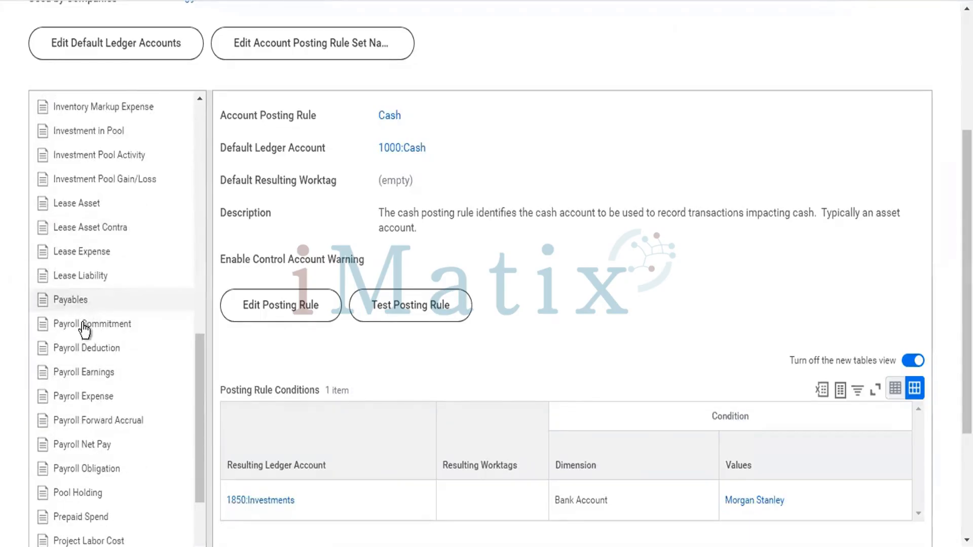
{"action": "left_click", "coordinate": [97, 491]}
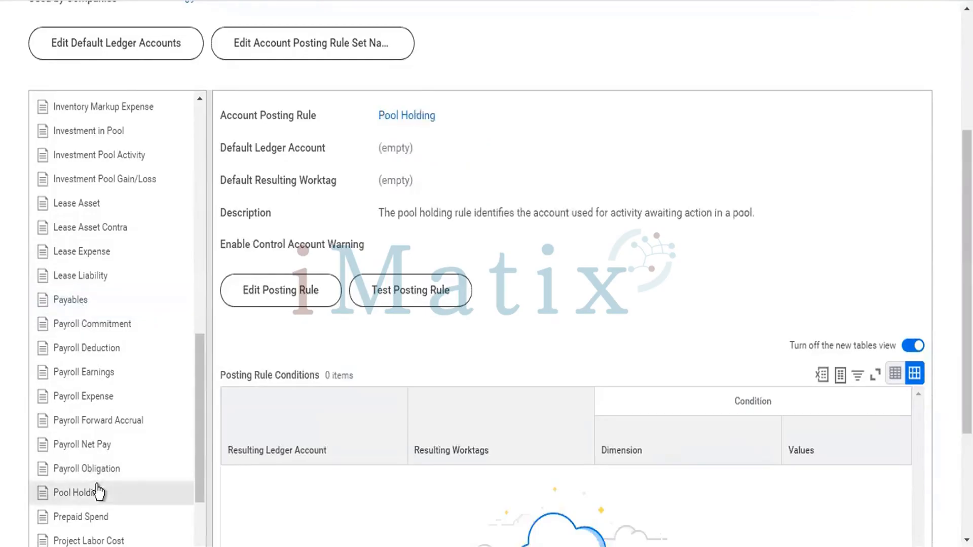
{"action": "scroll", "coordinate": [98, 492], "scroll_direction": "down", "scroll_amount": 6}
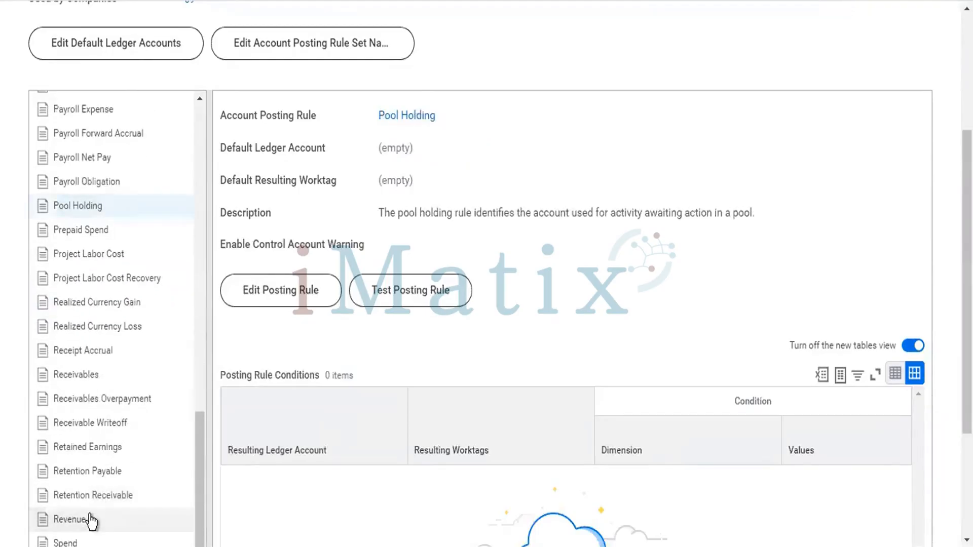
View the Revenue posting rule and examine its default ledger account, description and posting rule conditions with their dimensions and values
{"action": "left_click", "coordinate": [91, 519]}
{"action": "scroll", "coordinate": [86, 486], "scroll_direction": "down", "scroll_amount": 3}
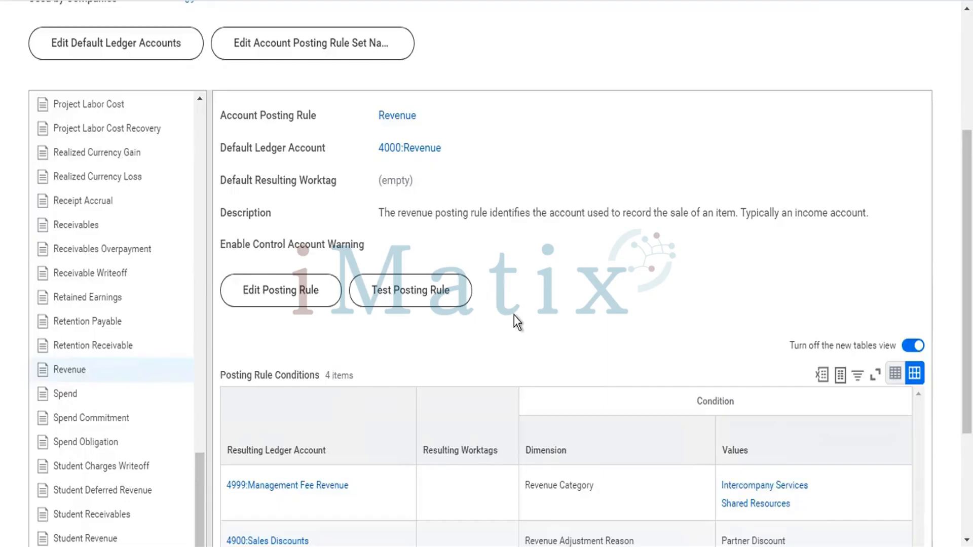
{"action": "scroll", "coordinate": [514, 315], "scroll_direction": "down", "scroll_amount": 2}
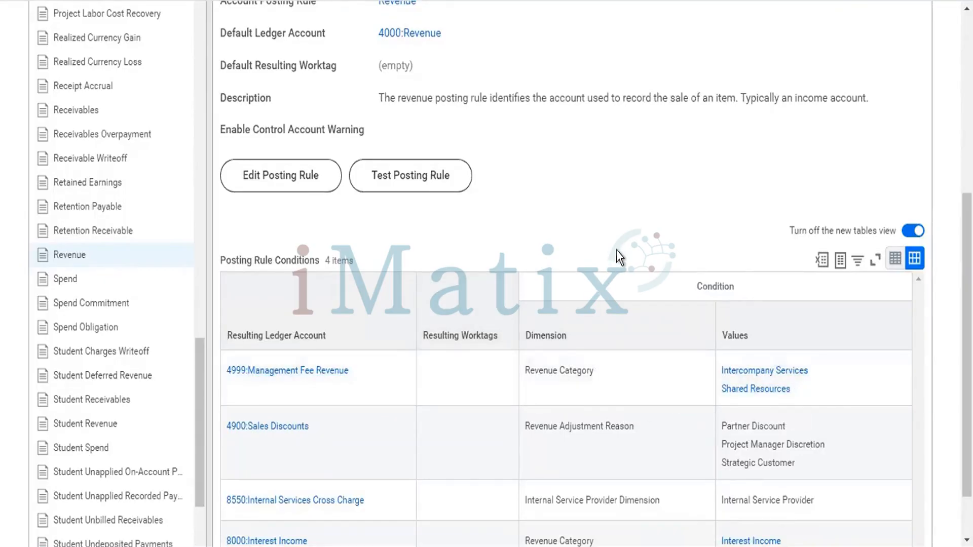
{"action": "scroll", "coordinate": [617, 251], "scroll_direction": "down", "scroll_amount": 1}
{"action": "scroll", "coordinate": [616, 250], "scroll_direction": "up", "scroll_amount": 3}
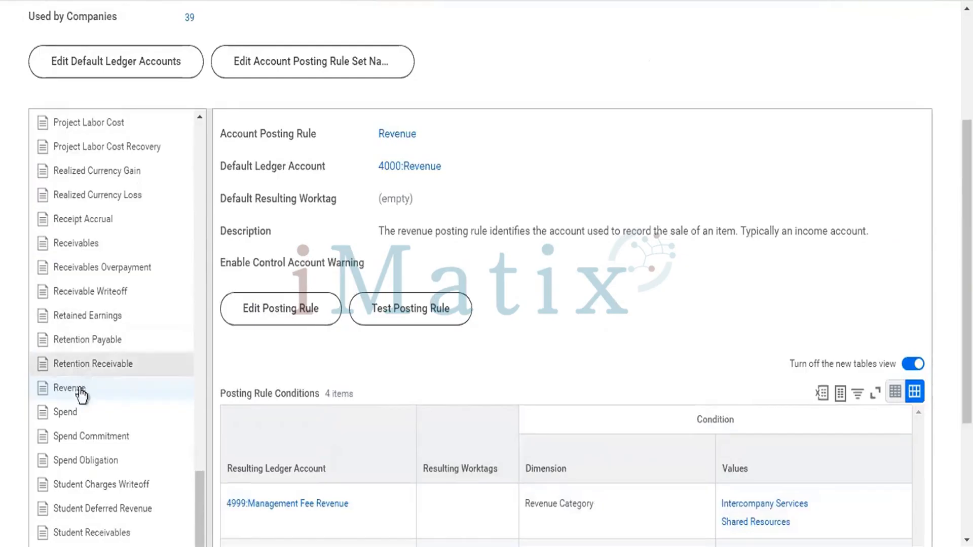
{"action": "scroll", "coordinate": [626, 341], "scroll_direction": "down", "scroll_amount": 3}
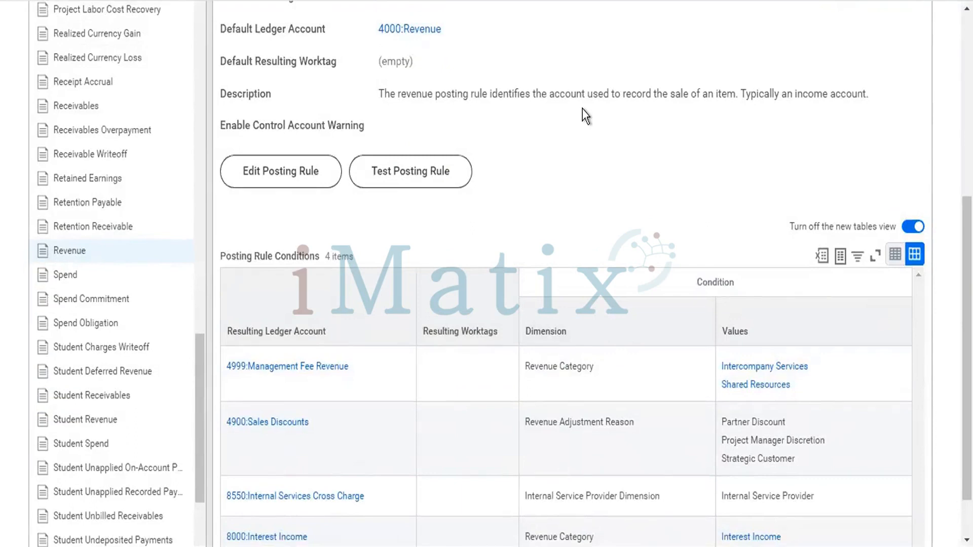
{"action": "scroll", "coordinate": [582, 108], "scroll_direction": "down", "scroll_amount": 1}
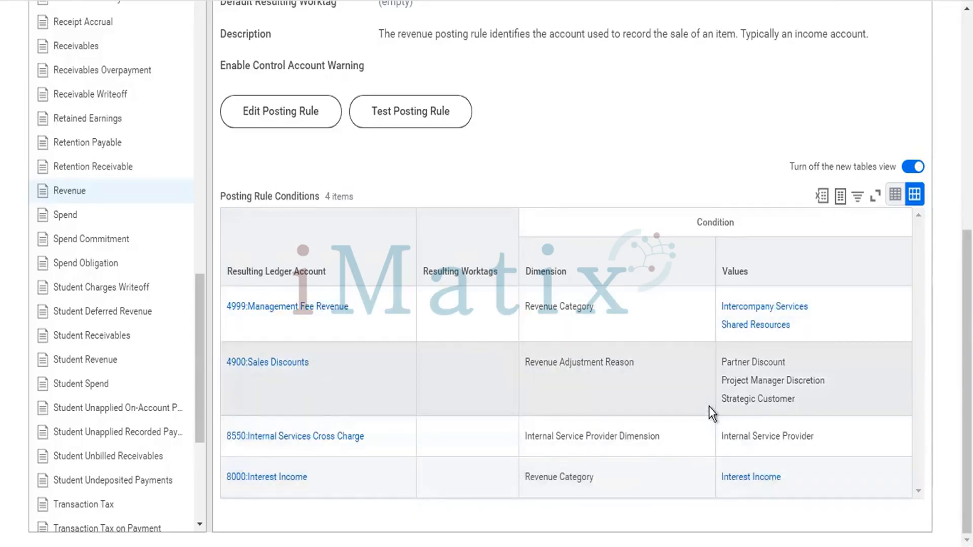
{"action": "scroll", "coordinate": [710, 407], "scroll_direction": "up", "scroll_amount": 5}
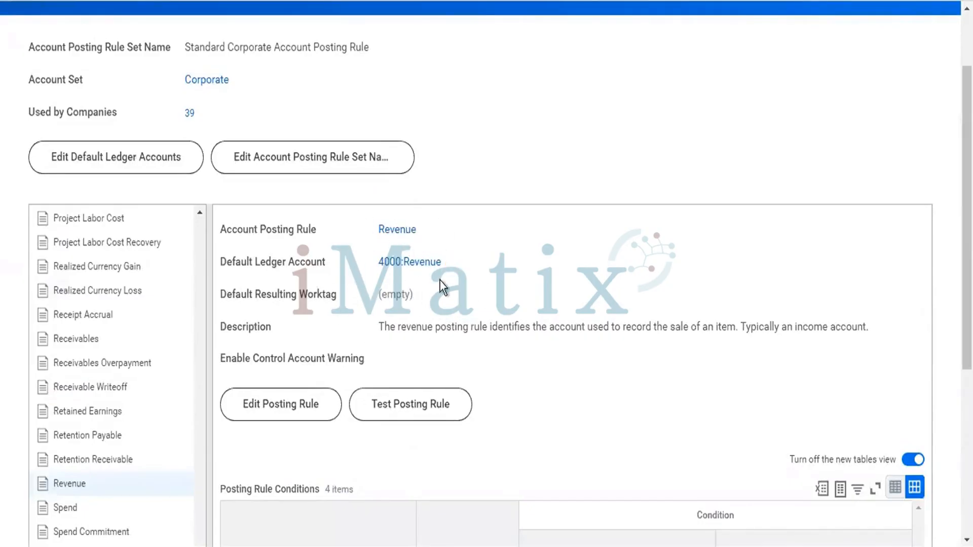
{"action": "scroll", "coordinate": [728, 390], "scroll_direction": "down", "scroll_amount": 5}
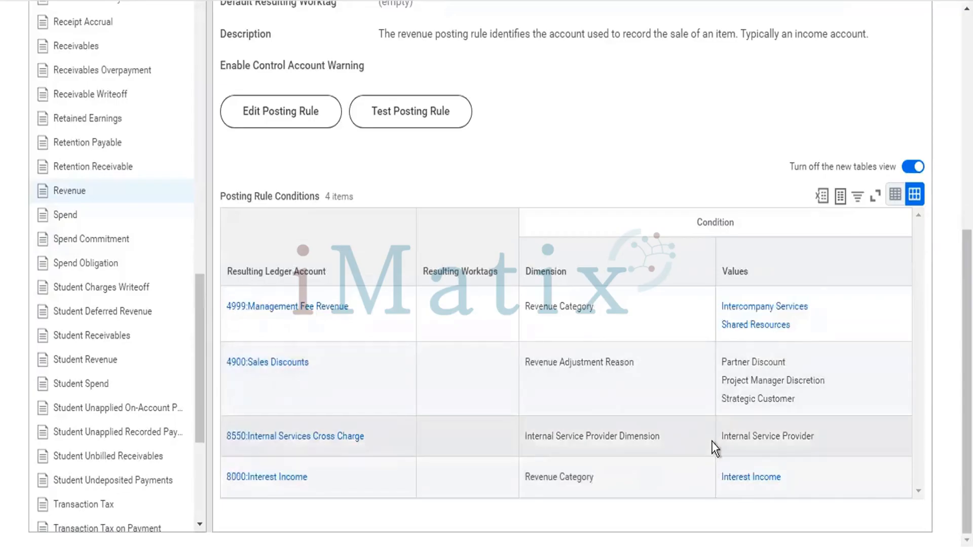
{"action": "scroll", "coordinate": [715, 449], "scroll_direction": "up", "scroll_amount": 6}
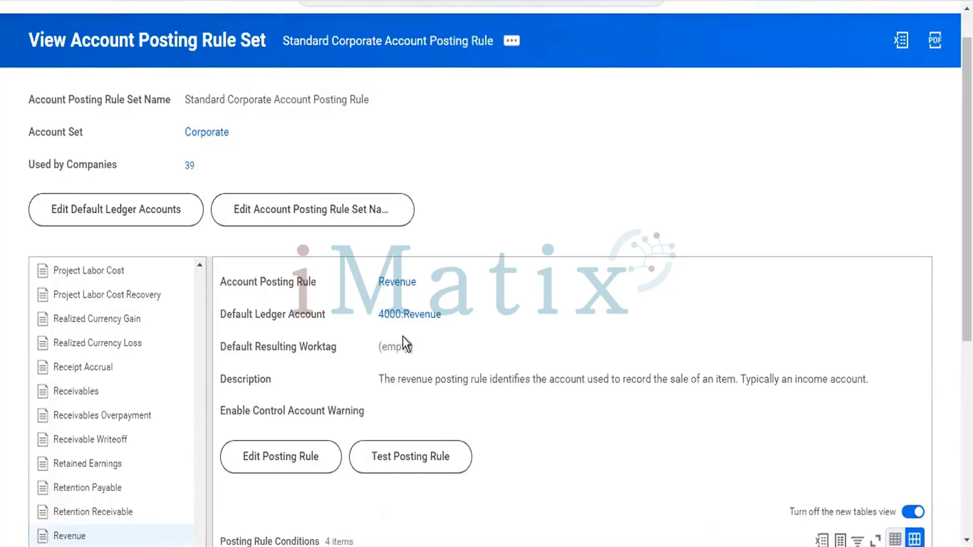
{"action": "scroll", "coordinate": [634, 390], "scroll_direction": "down", "scroll_amount": 3}
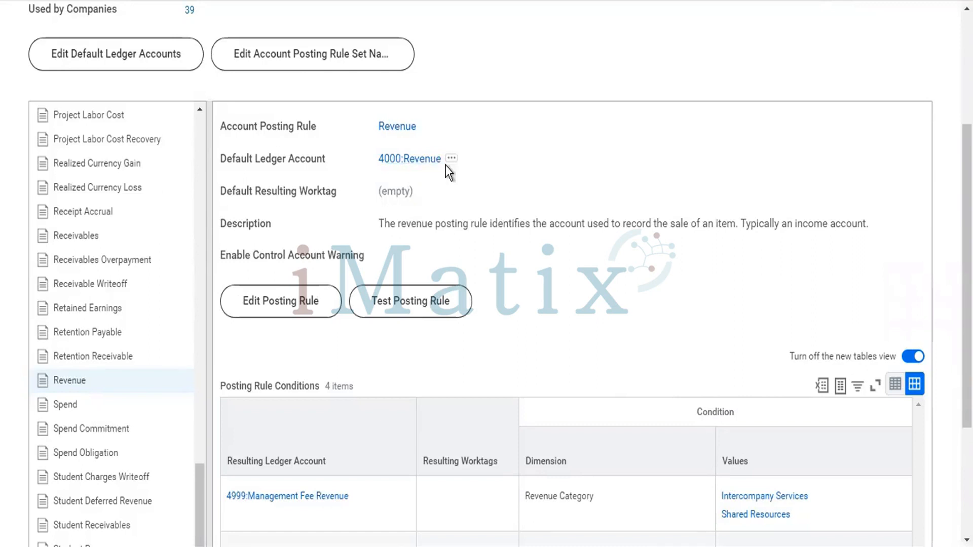
{"action": "scroll", "coordinate": [613, 301], "scroll_direction": "down", "scroll_amount": 4}
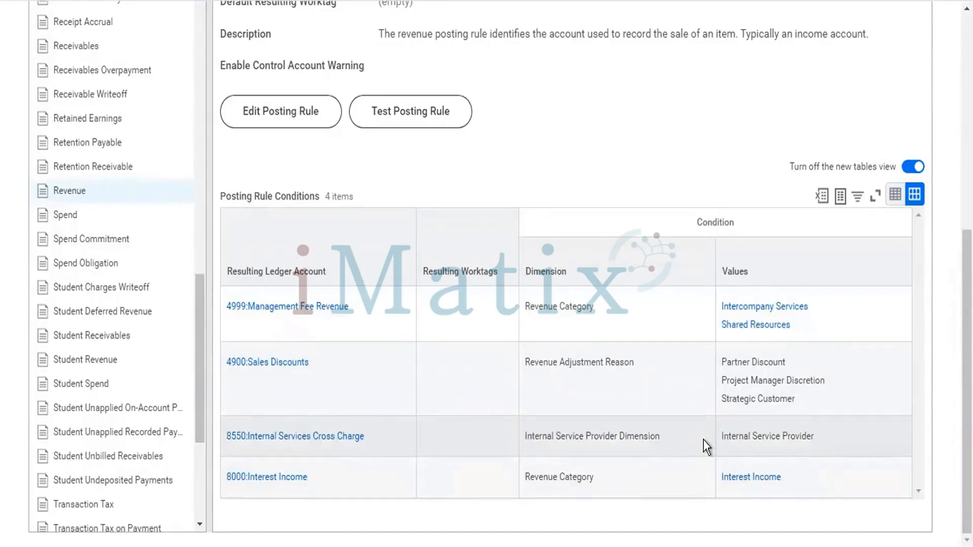
Search for "cr acc post rule" and open the Create Account Posting Rule Set task
{"action": "scroll", "coordinate": [703, 440], "scroll_direction": "up", "scroll_amount": 5}
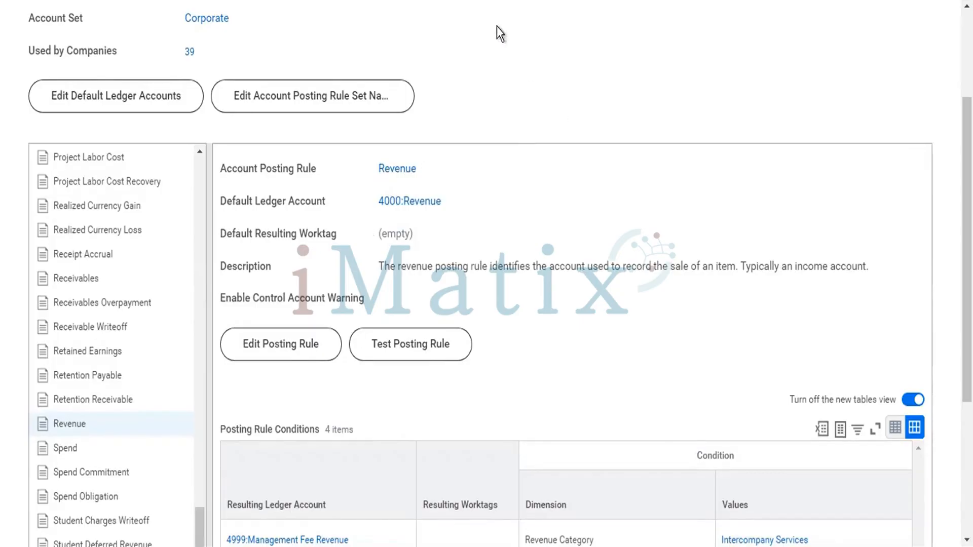
{"action": "scroll", "coordinate": [497, 109], "scroll_direction": "up", "scroll_amount": 3}
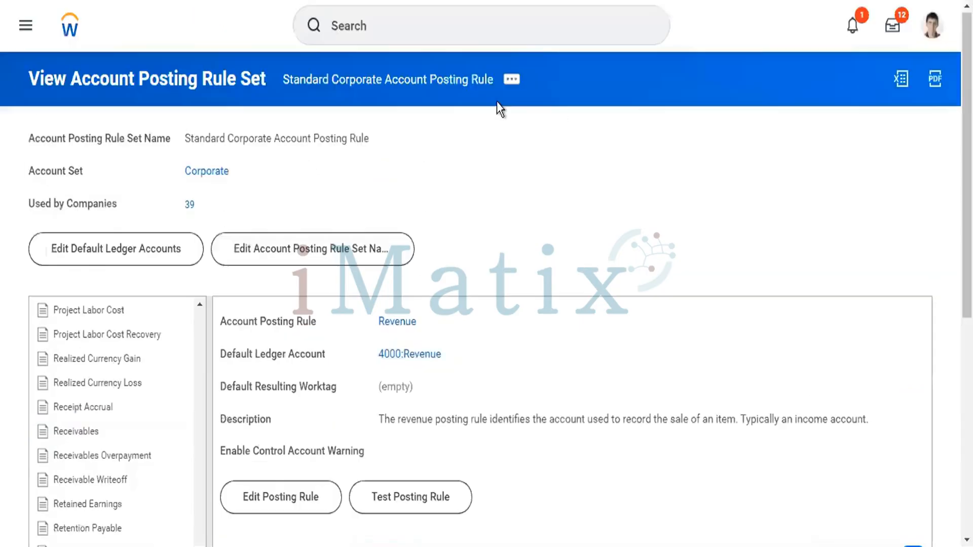
{"action": "left_click", "coordinate": [460, 41]}
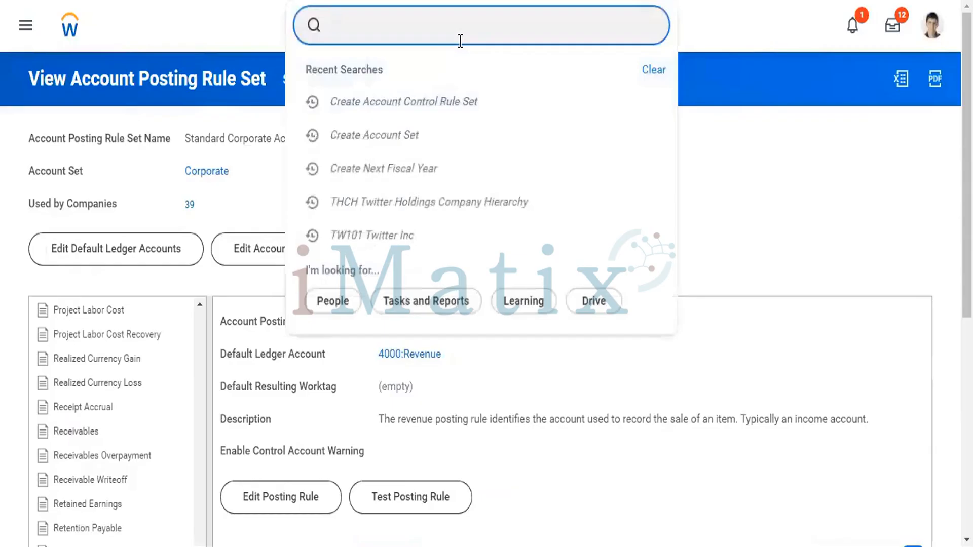
{"action": "type", "text": "cr acc post r"}
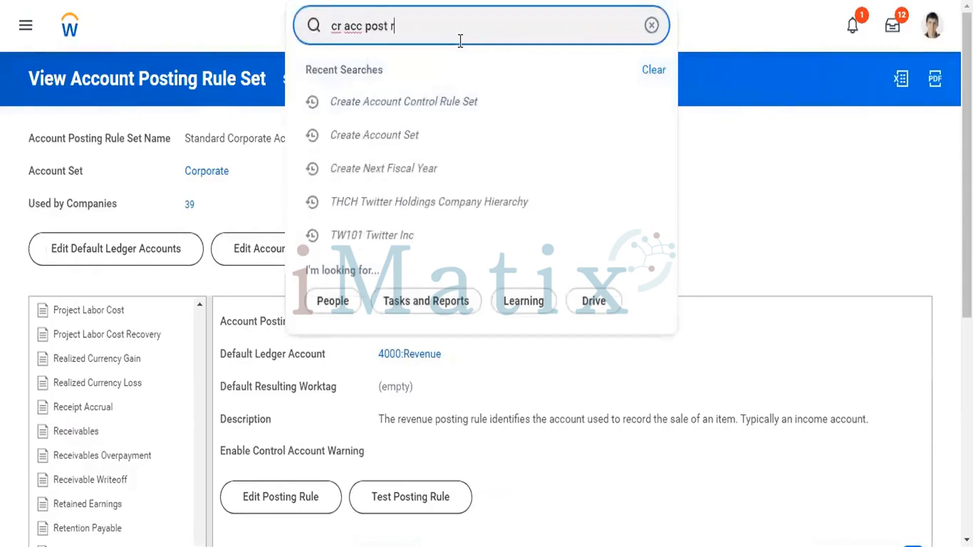
{"action": "type", "text": "ule"}
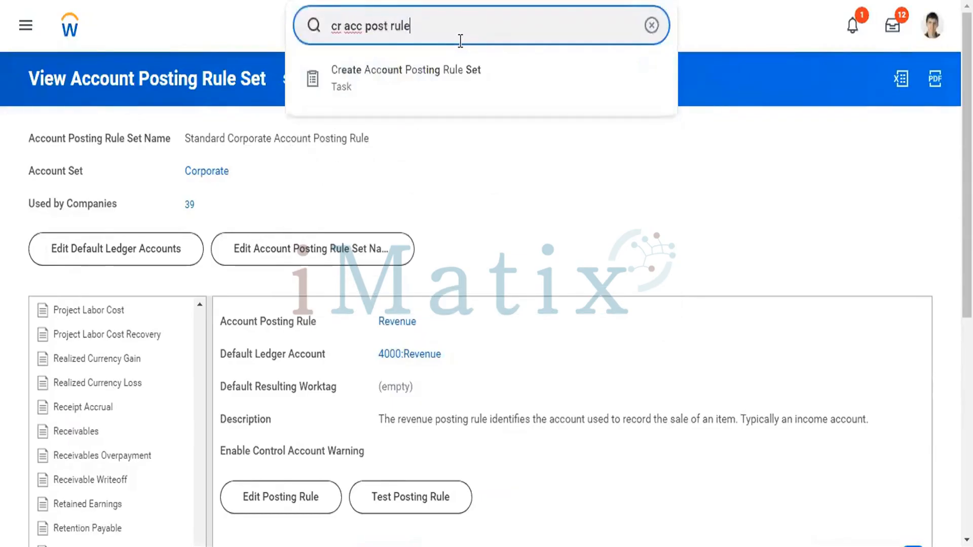
{"action": "key", "text": "Escape"}
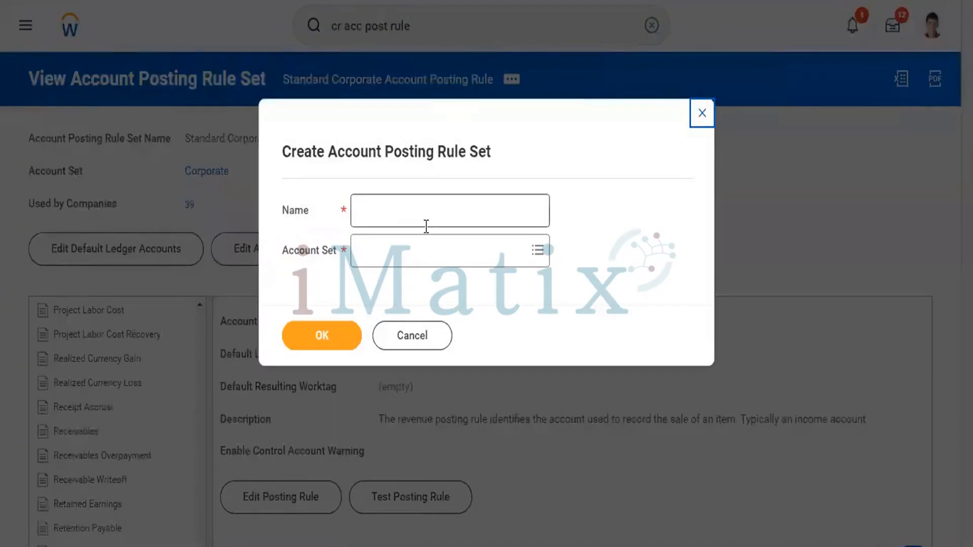
Create an account posting rule set named Test25555 for the Corporate account set
{"action": "left_click", "coordinate": [421, 267]}
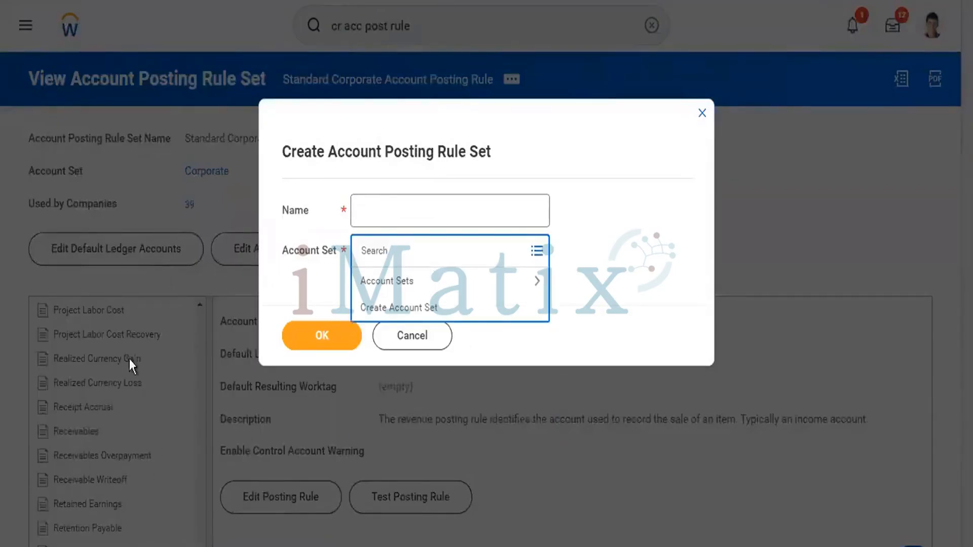
{"action": "left_click", "coordinate": [382, 208]}
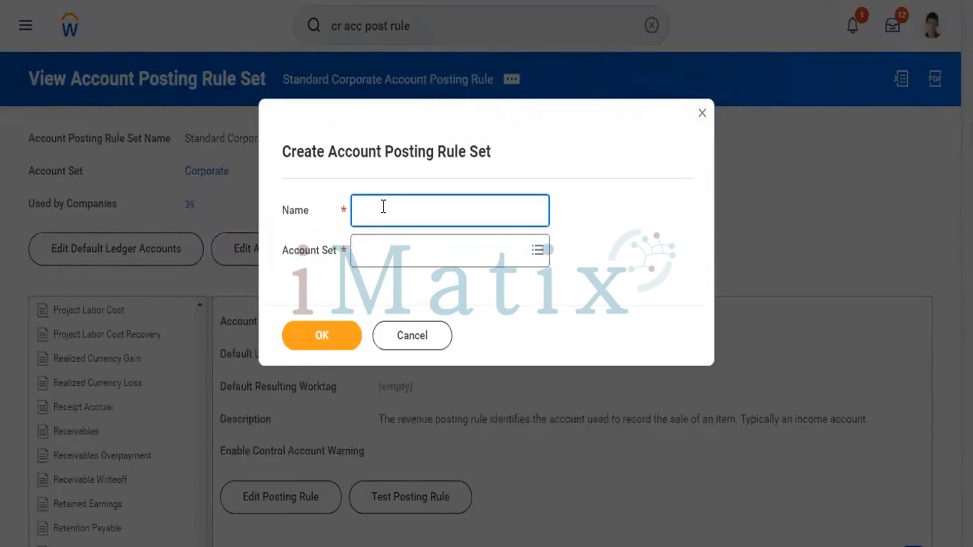
{"action": "type", "text": "Test25555"}
{"action": "key", "text": "Tab"}
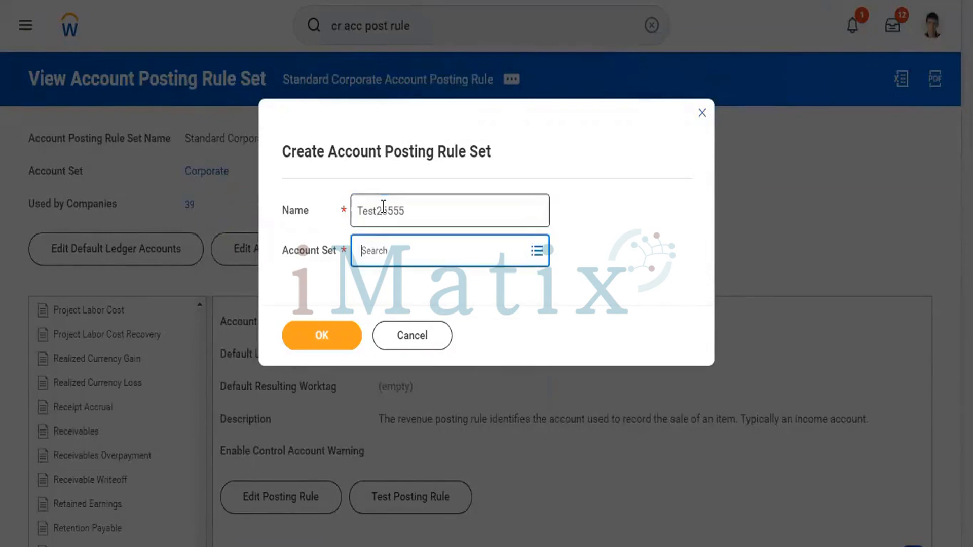
{"action": "type", "text": "corp"}
{"action": "key", "text": "Return"}
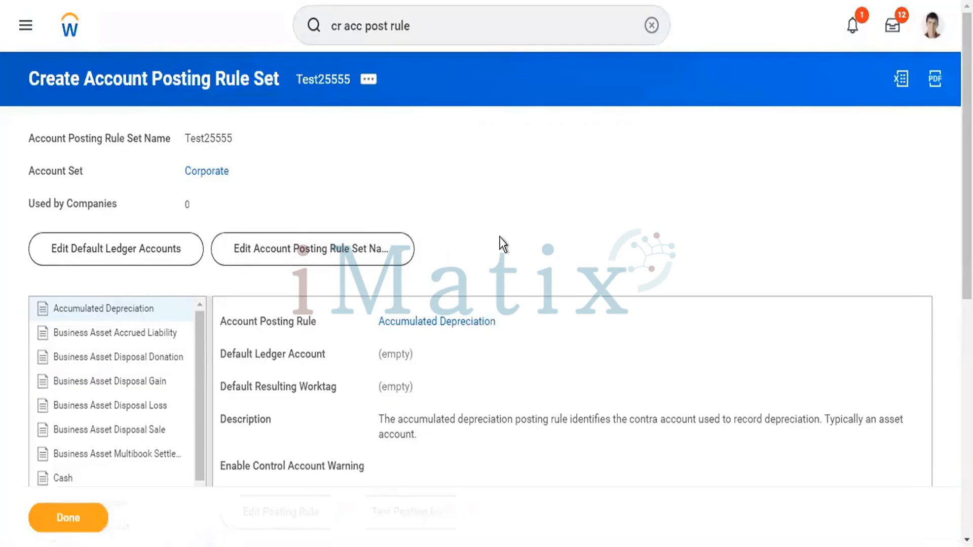
Try 4000:Revenue as the default ledger account of Test25555's Accumulated Depreciation rule, and return to the company accounting details without saving
{"action": "scroll", "coordinate": [504, 243], "scroll_direction": "down", "scroll_amount": 8}
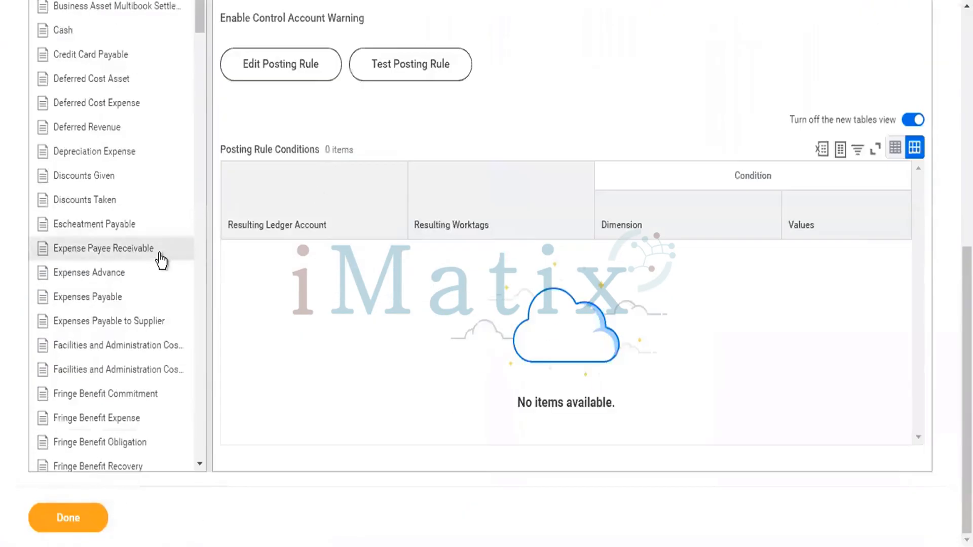
{"action": "scroll", "coordinate": [161, 261], "scroll_direction": "up", "scroll_amount": 10}
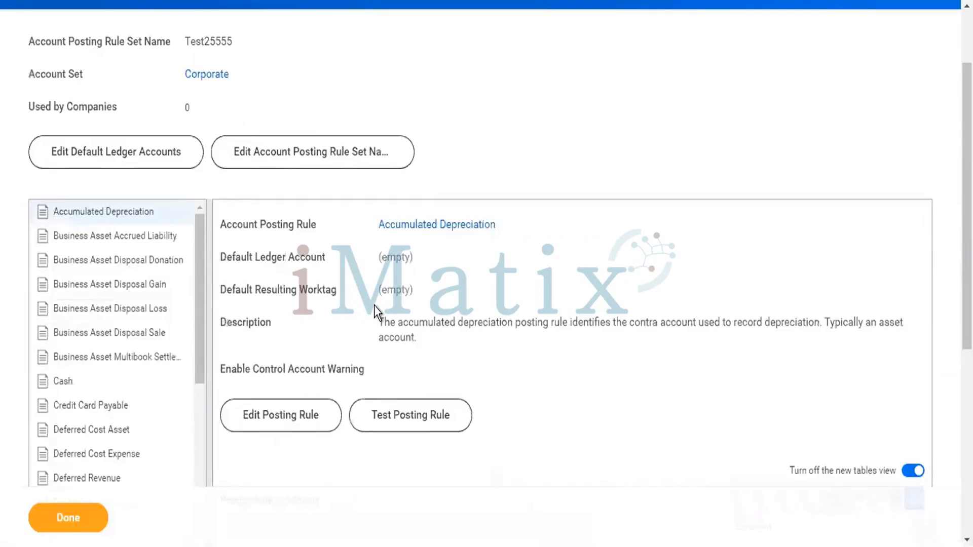
{"action": "scroll", "coordinate": [374, 305], "scroll_direction": "down", "scroll_amount": 1}
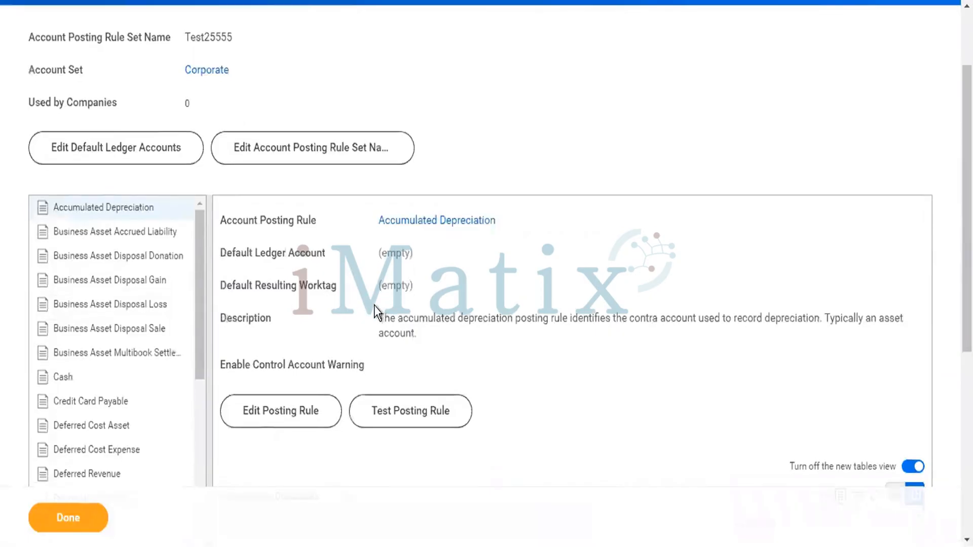
{"action": "left_click", "coordinate": [302, 418]}
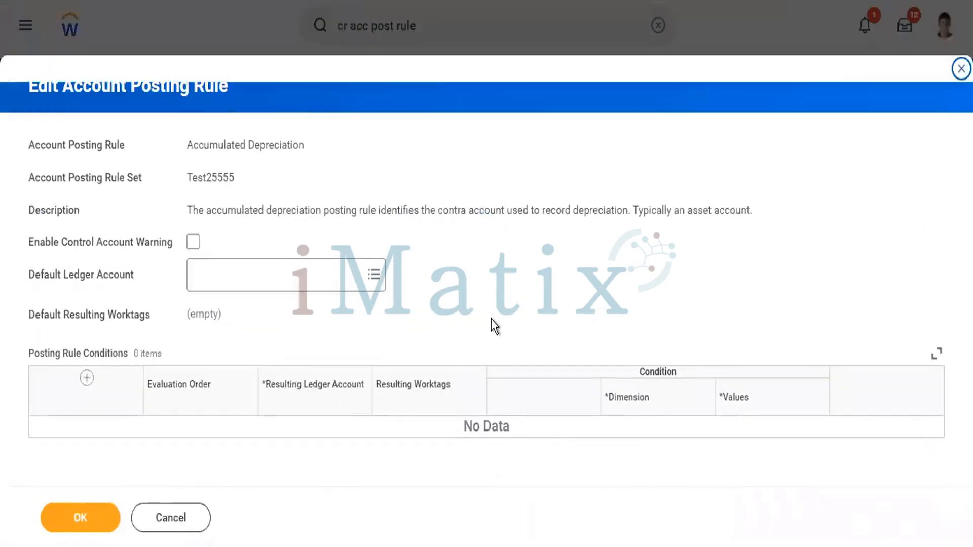
{"action": "left_click", "coordinate": [253, 278]}
{"action": "type", "text": "4000"}
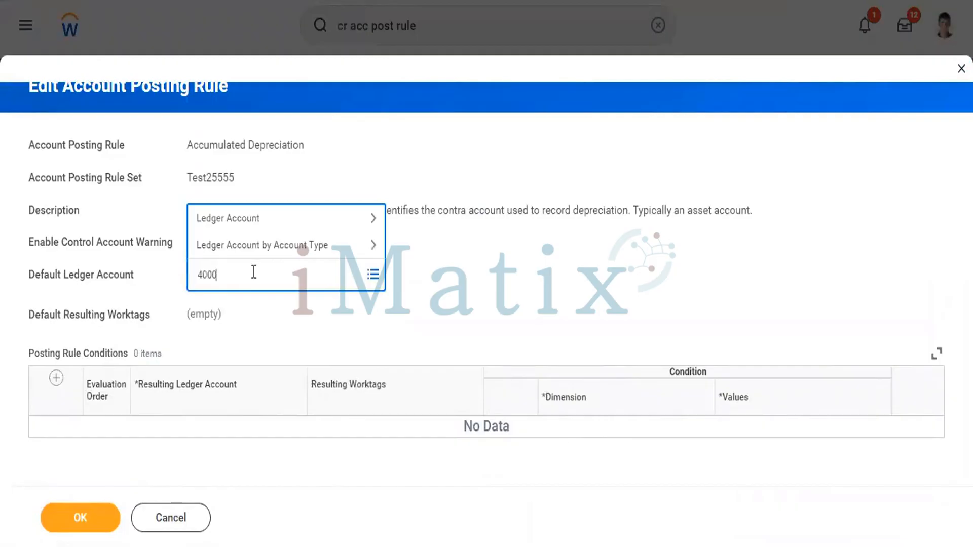
{"action": "key", "text": "Return"}
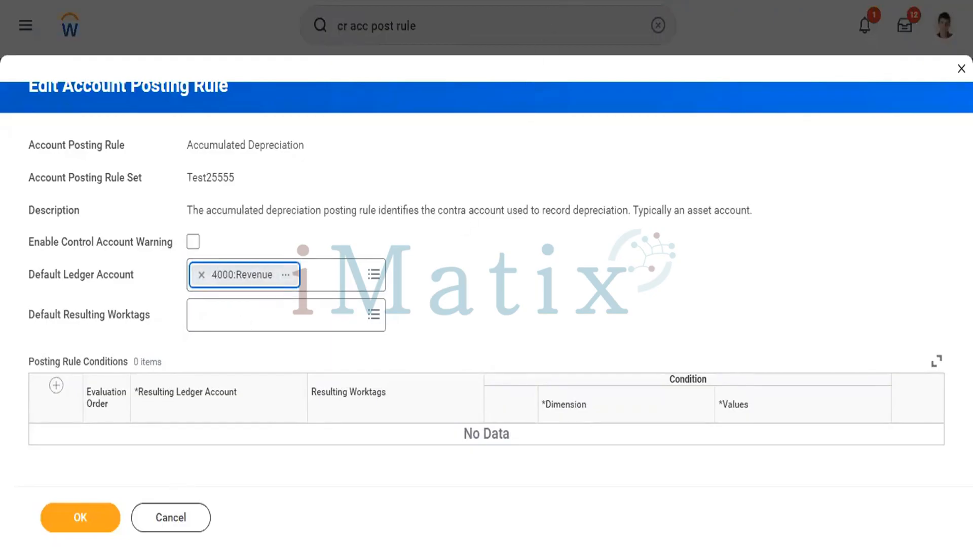
{"action": "right_click", "coordinate": [578, 0]}
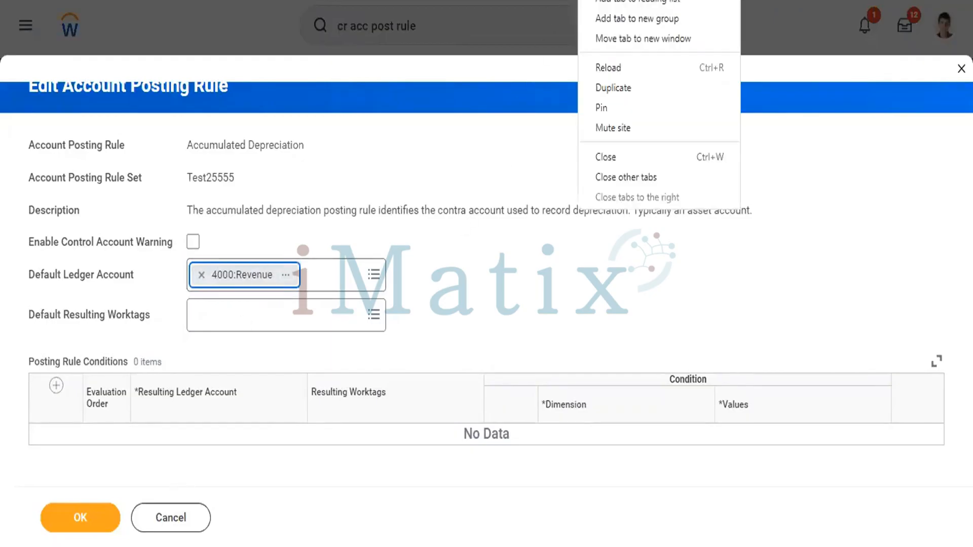
{"action": "left_click", "coordinate": [602, 157]}
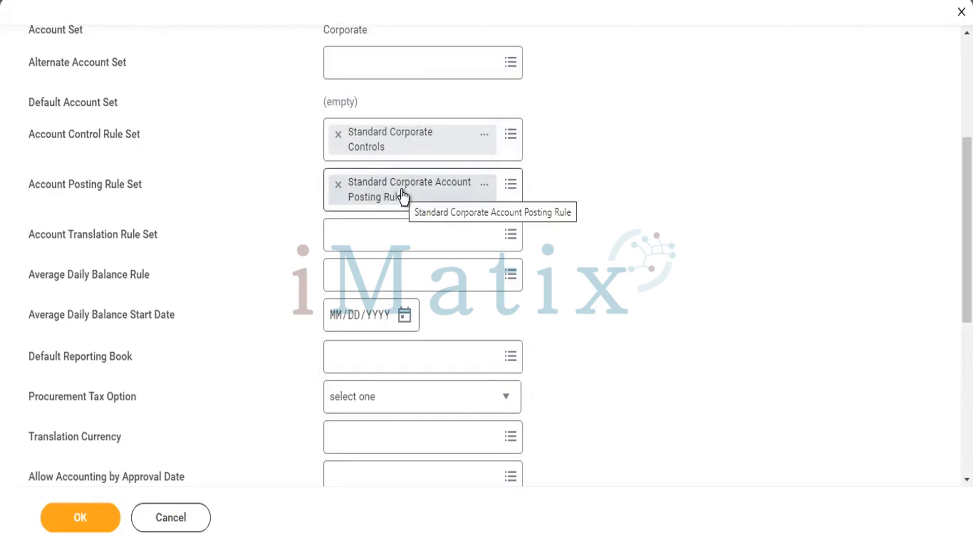
Review the remaining accounting options, try Keep Debit/Credit and Reverse Sign for journal reversals, and switch back to Reverse Debit/Credit
{"action": "scroll", "coordinate": [403, 195], "scroll_direction": "down", "scroll_amount": 5}
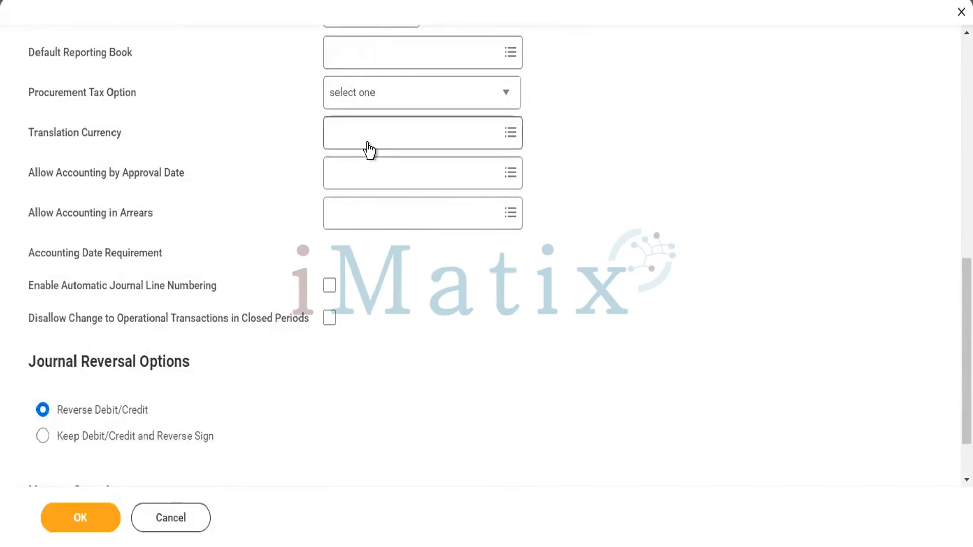
{"action": "scroll", "coordinate": [369, 150], "scroll_direction": "up", "scroll_amount": 3}
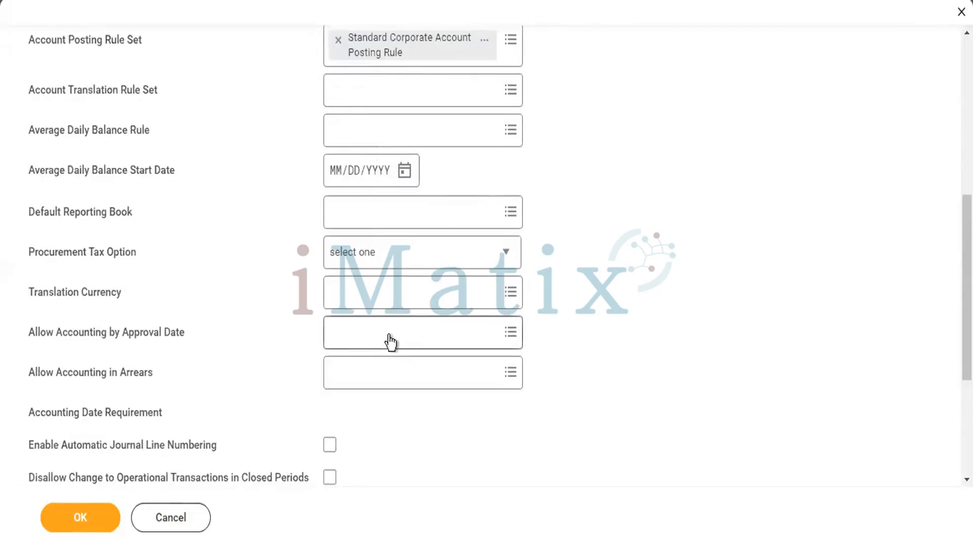
{"action": "scroll", "coordinate": [390, 343], "scroll_direction": "down", "scroll_amount": 4}
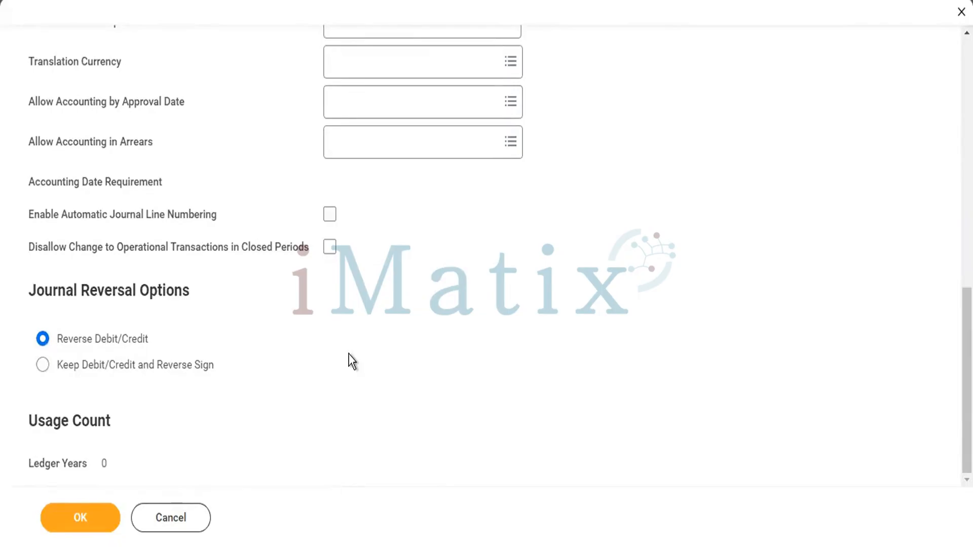
{"action": "scroll", "coordinate": [348, 354], "scroll_direction": "up", "scroll_amount": 4}
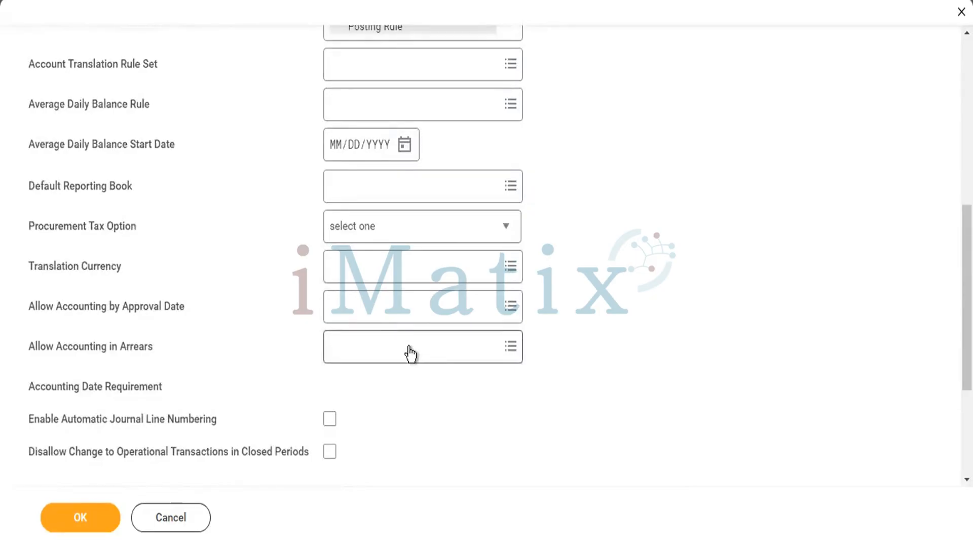
{"action": "scroll", "coordinate": [411, 353], "scroll_direction": "down", "scroll_amount": 4}
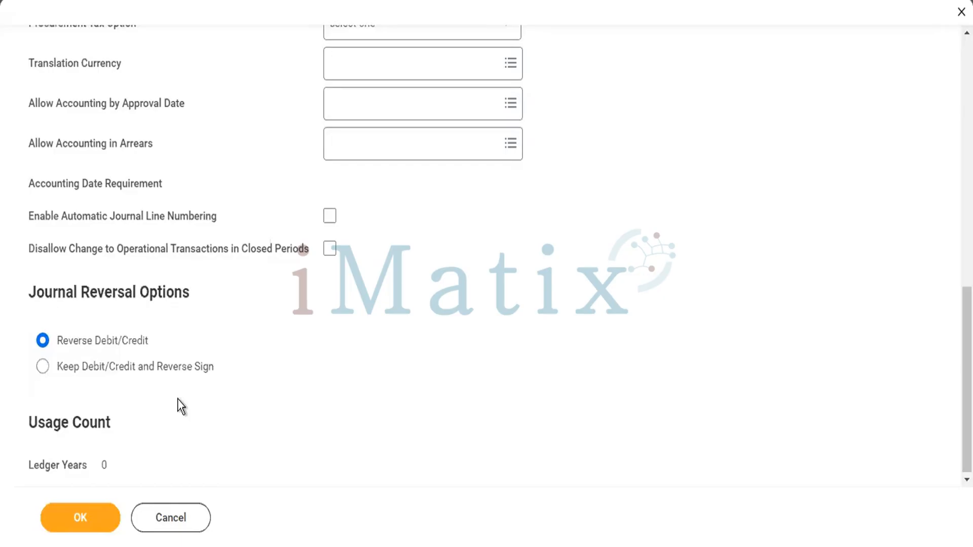
{"action": "left_click", "coordinate": [162, 371]}
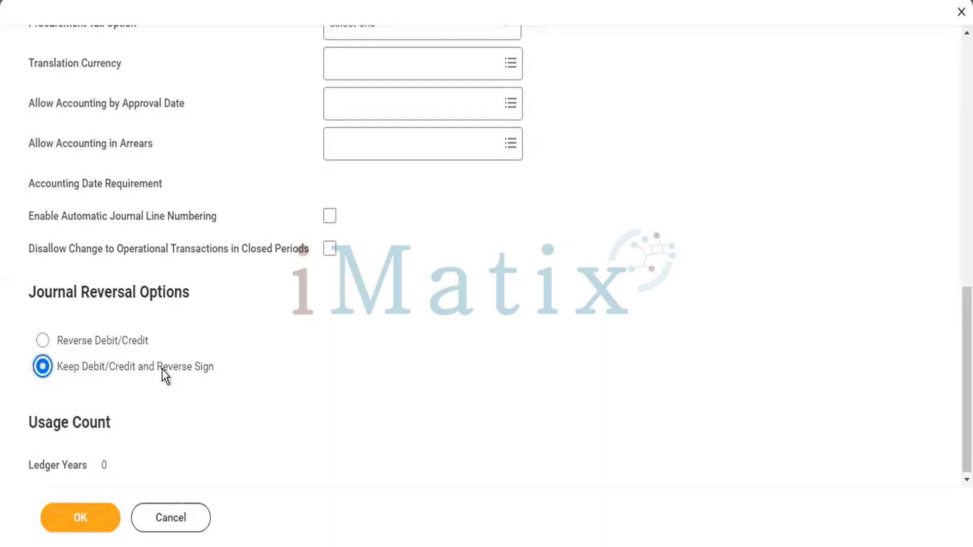
{"action": "left_click", "coordinate": [114, 338]}
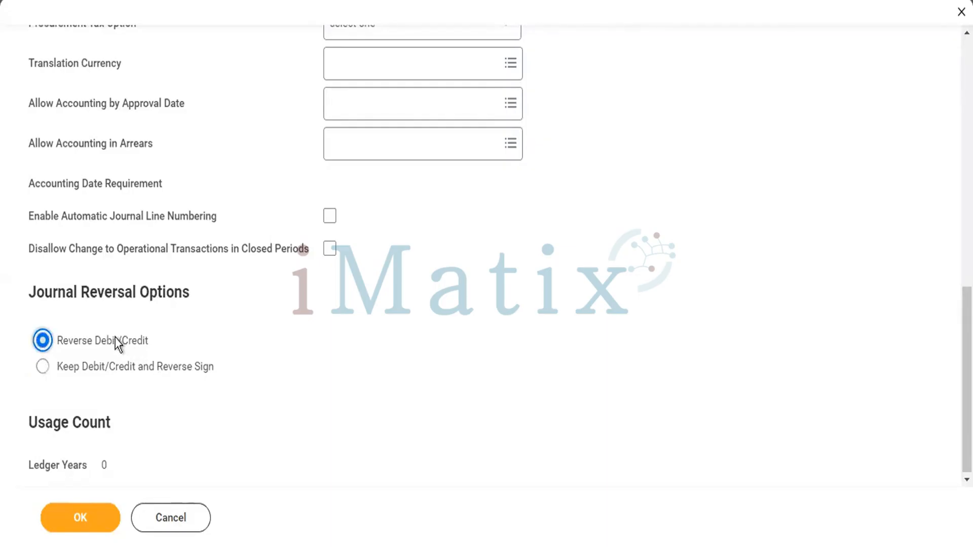